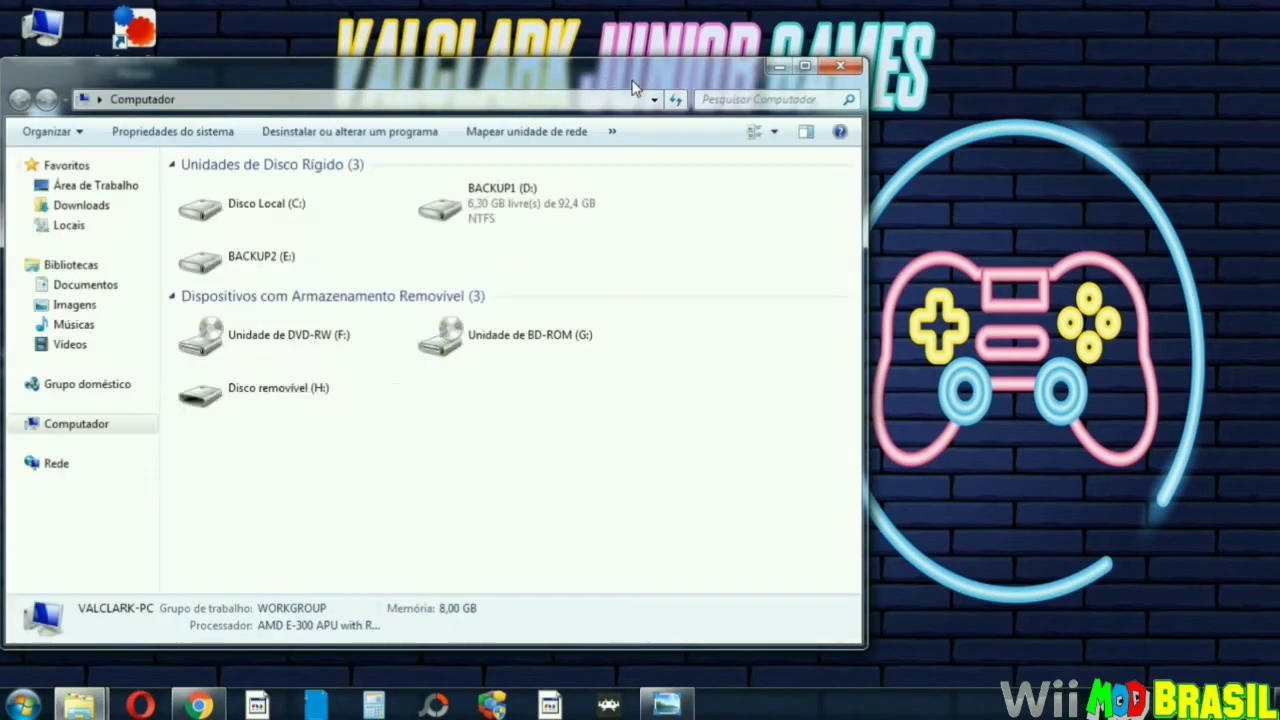
{"action": "left_click_drag", "start_coordinate": [605, 74], "coordinate": [753, 49]}
{"action": "left_click_drag", "start_coordinate": [1014, 176], "coordinate": [1243, 176]}
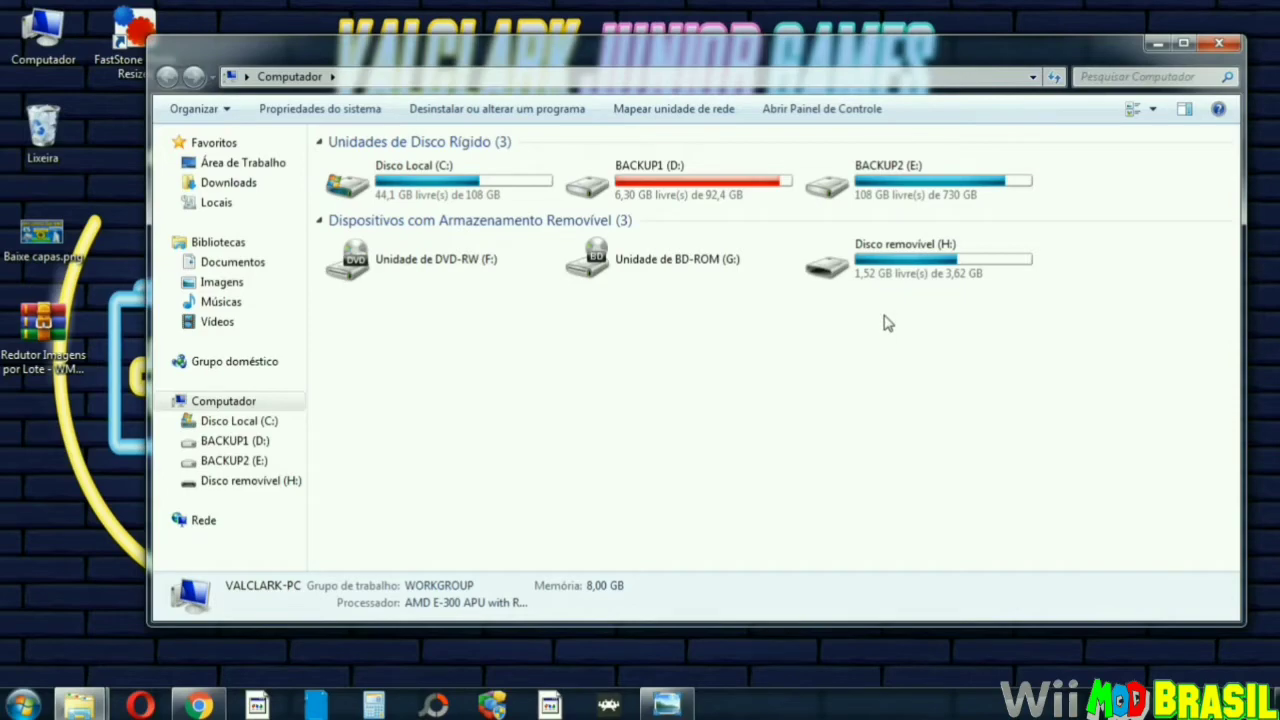
{"action": "left_click", "coordinate": [1157, 43]}
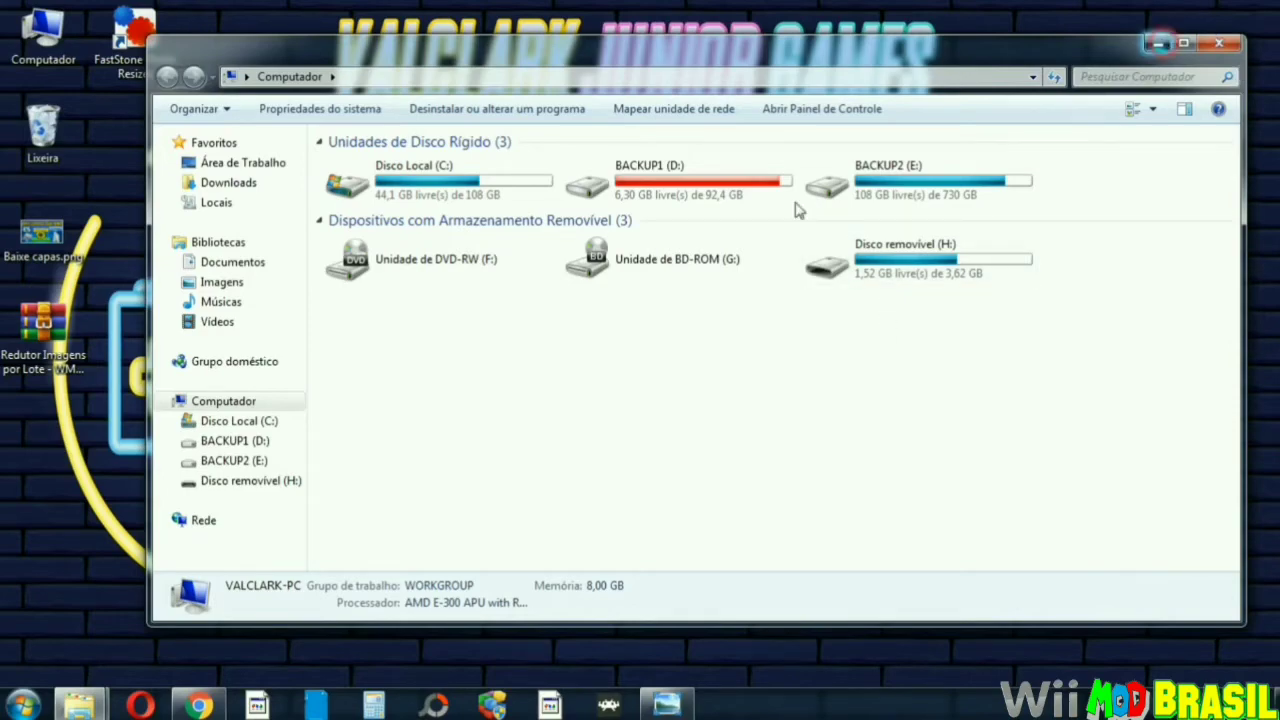
- Open the desktop folder "Baixar Capas para emuladores - WMBR" and go to roms > super nintendo > media > boxtexture
{"action": "double_click", "coordinate": [500, 540]}
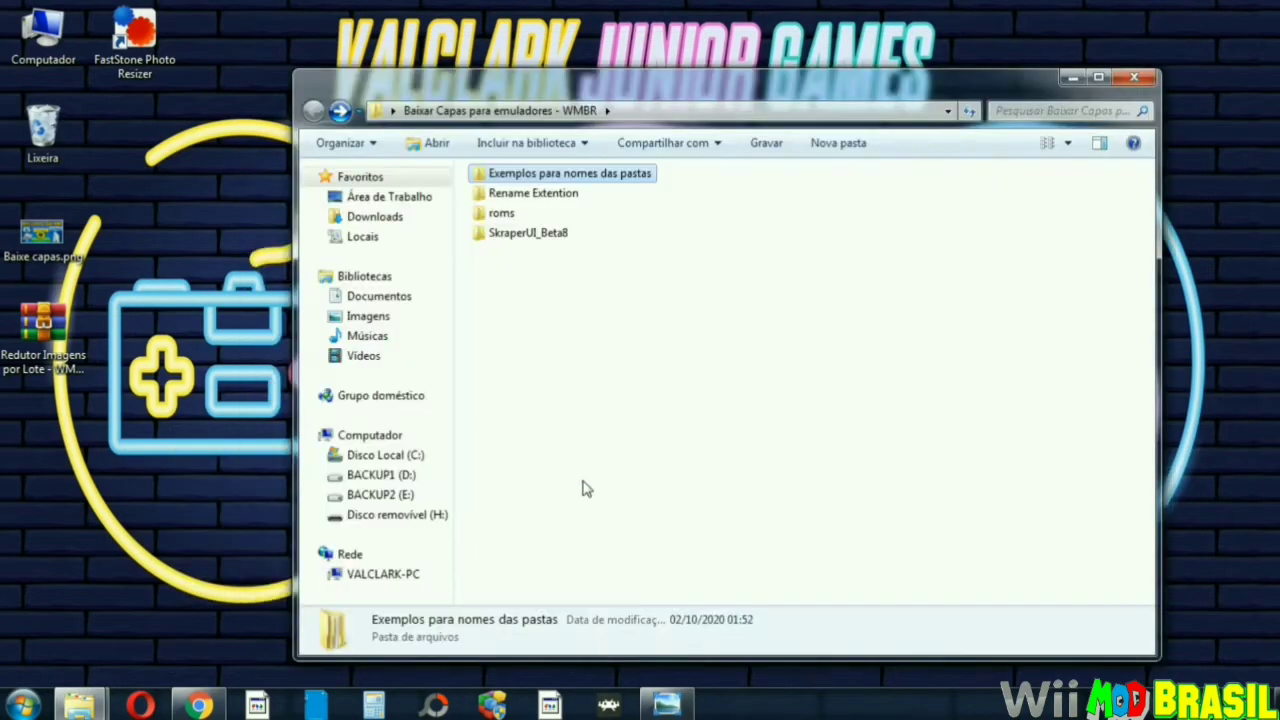
{"action": "left_click_drag", "start_coordinate": [539, 78], "coordinate": [997, 70]}
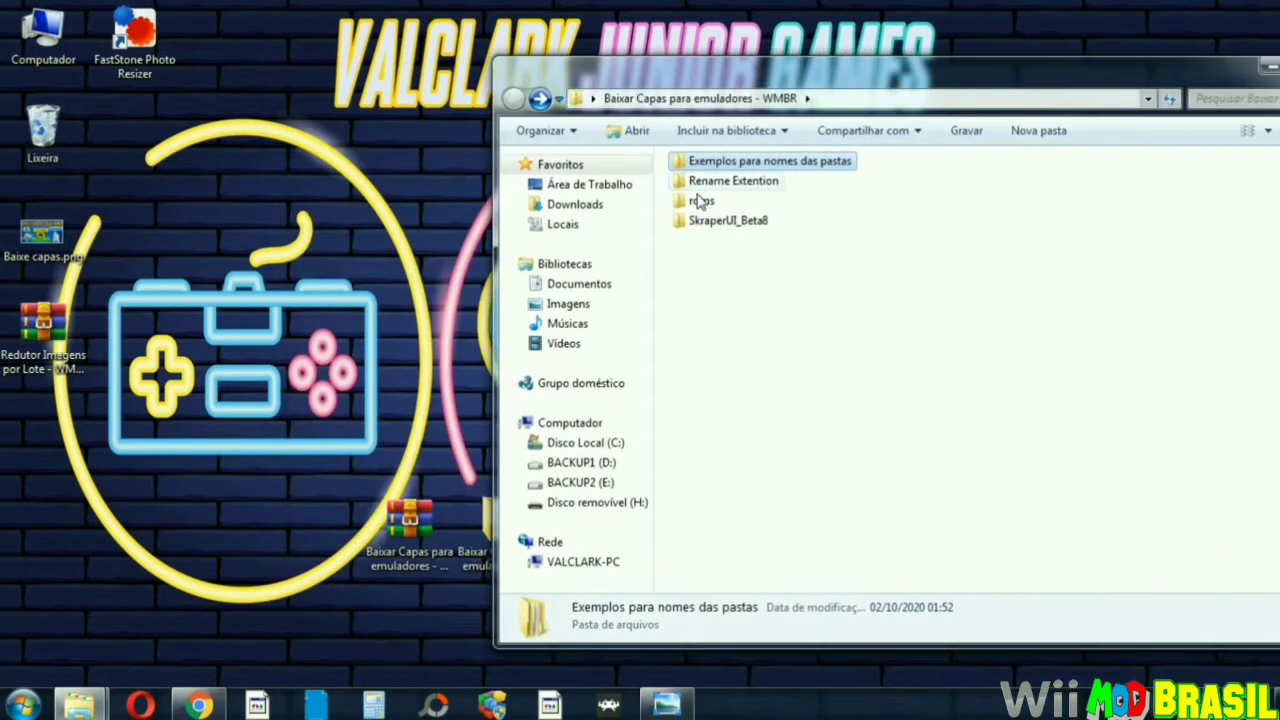
{"action": "double_click", "coordinate": [700, 204]}
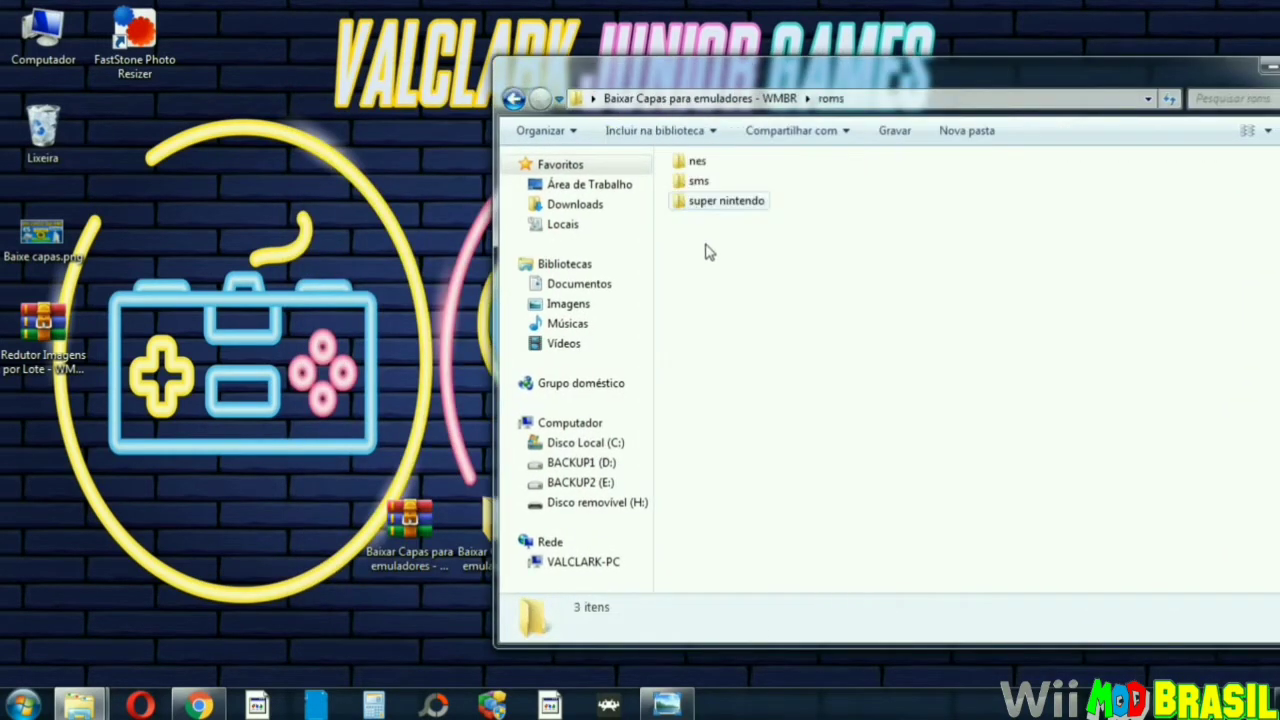
{"action": "double_click", "coordinate": [716, 206]}
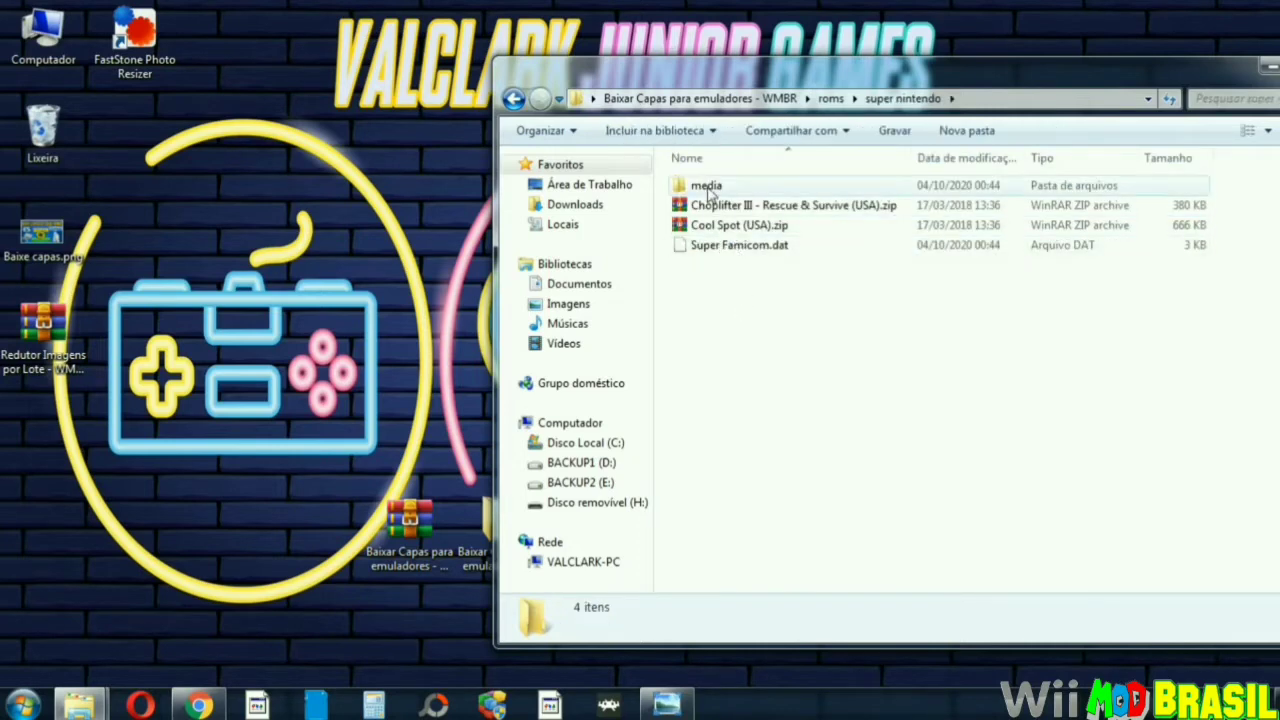
{"action": "double_click", "coordinate": [710, 190]}
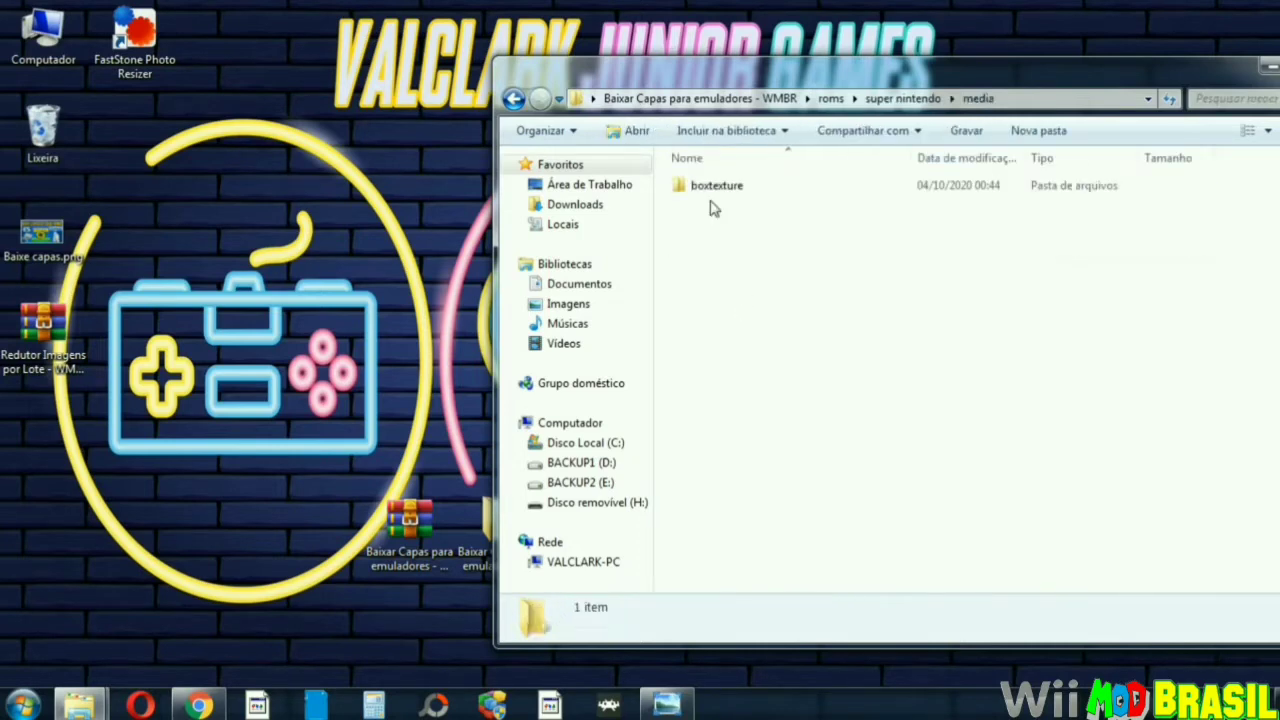
{"action": "double_click", "coordinate": [714, 190]}
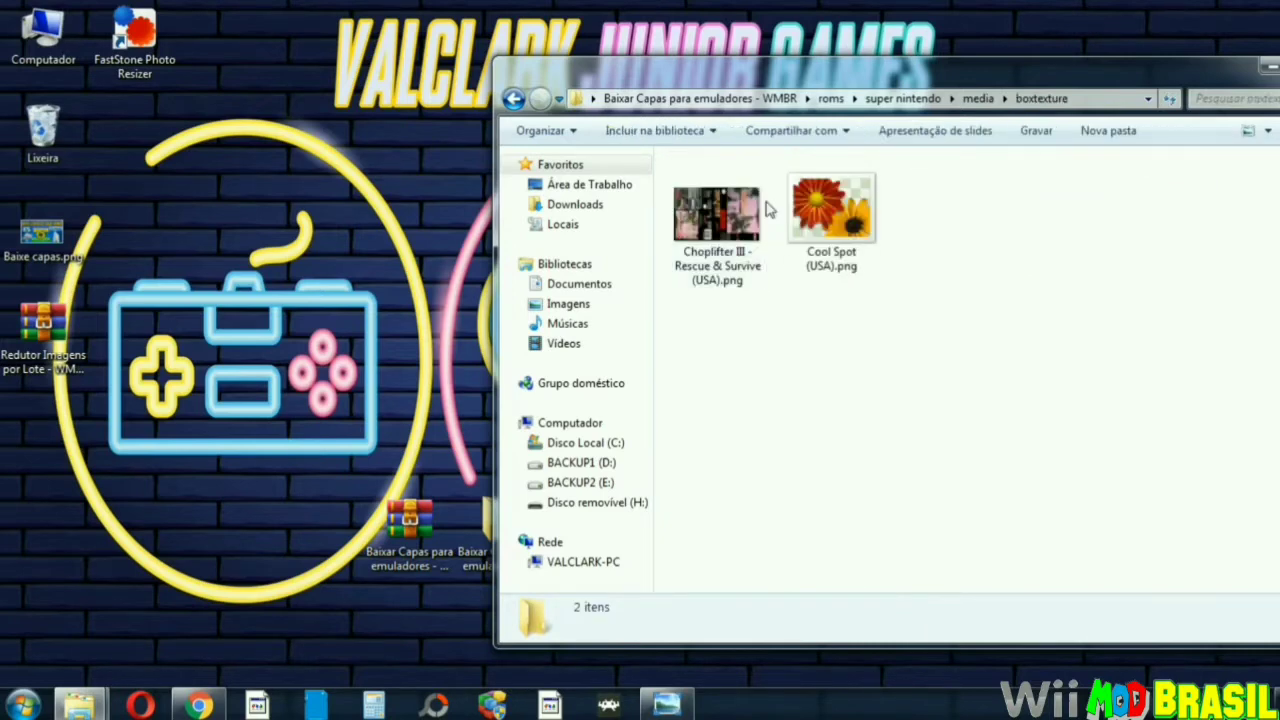
- Check the ROM files in the super nintendo folder and return to its media > boxtexture folder
{"action": "left_click", "coordinate": [513, 99]}
{"action": "left_click", "coordinate": [513, 99]}
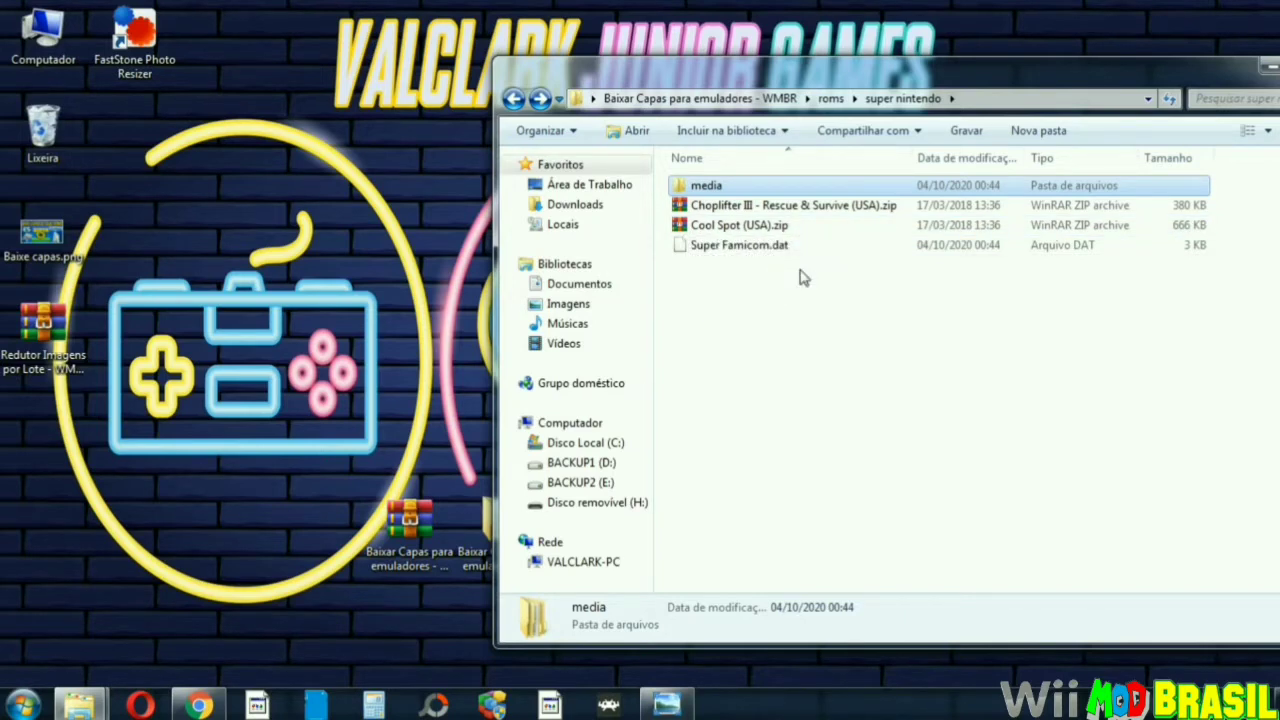
{"action": "double_click", "coordinate": [702, 188]}
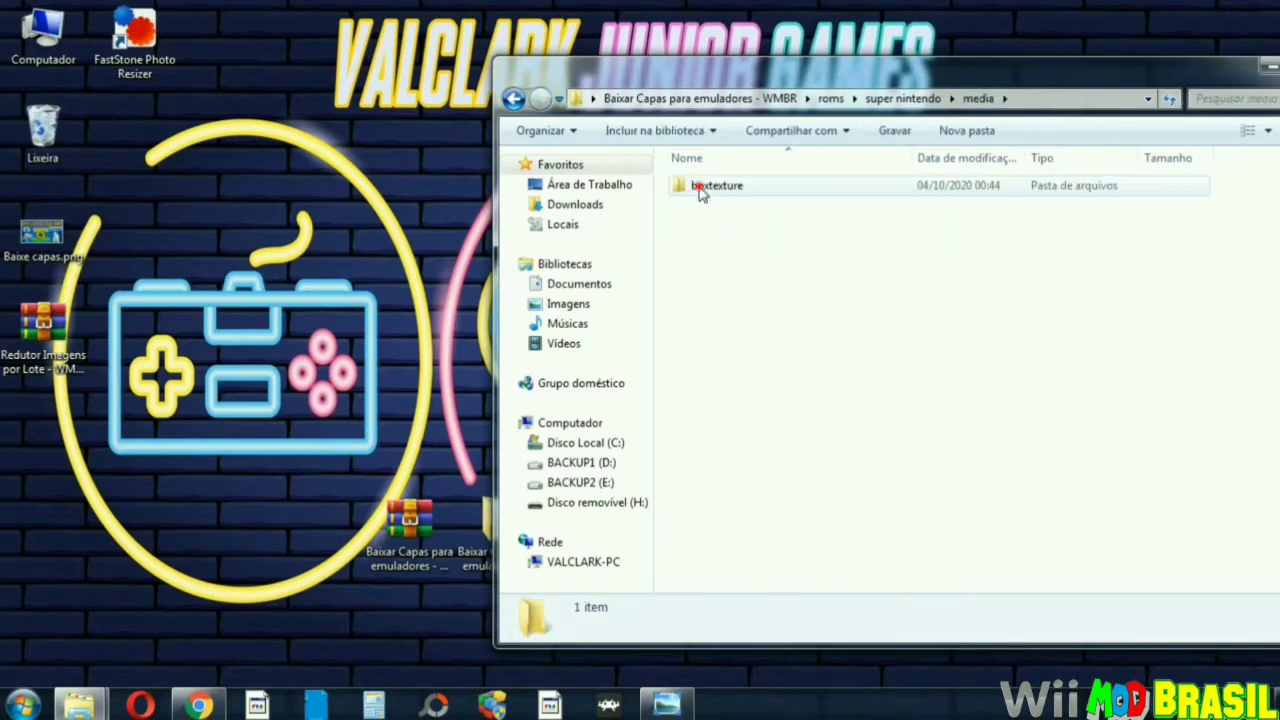
{"action": "double_click", "coordinate": [702, 190]}
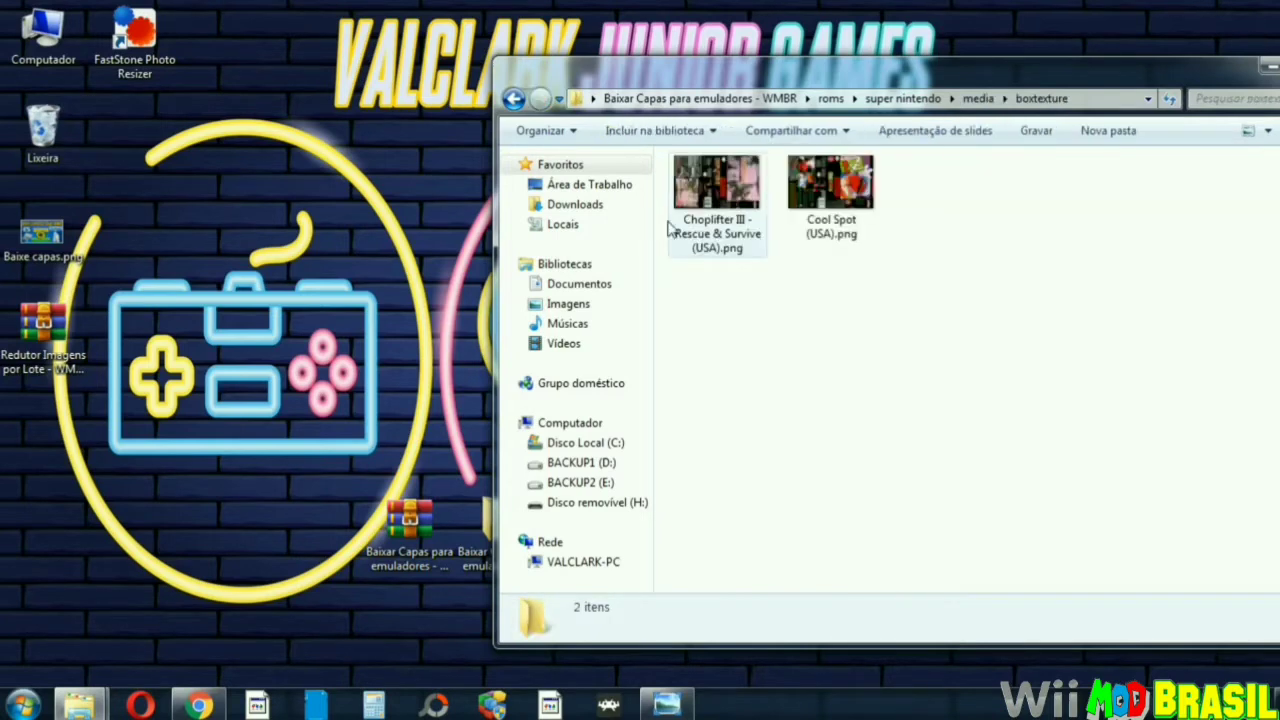
- Open roms > super nintendo in a second window beside the covers and select the Choplifter III ROM and its matching cover image
{"action": "left_click_drag", "start_coordinate": [680, 76], "coordinate": [889, 95]}
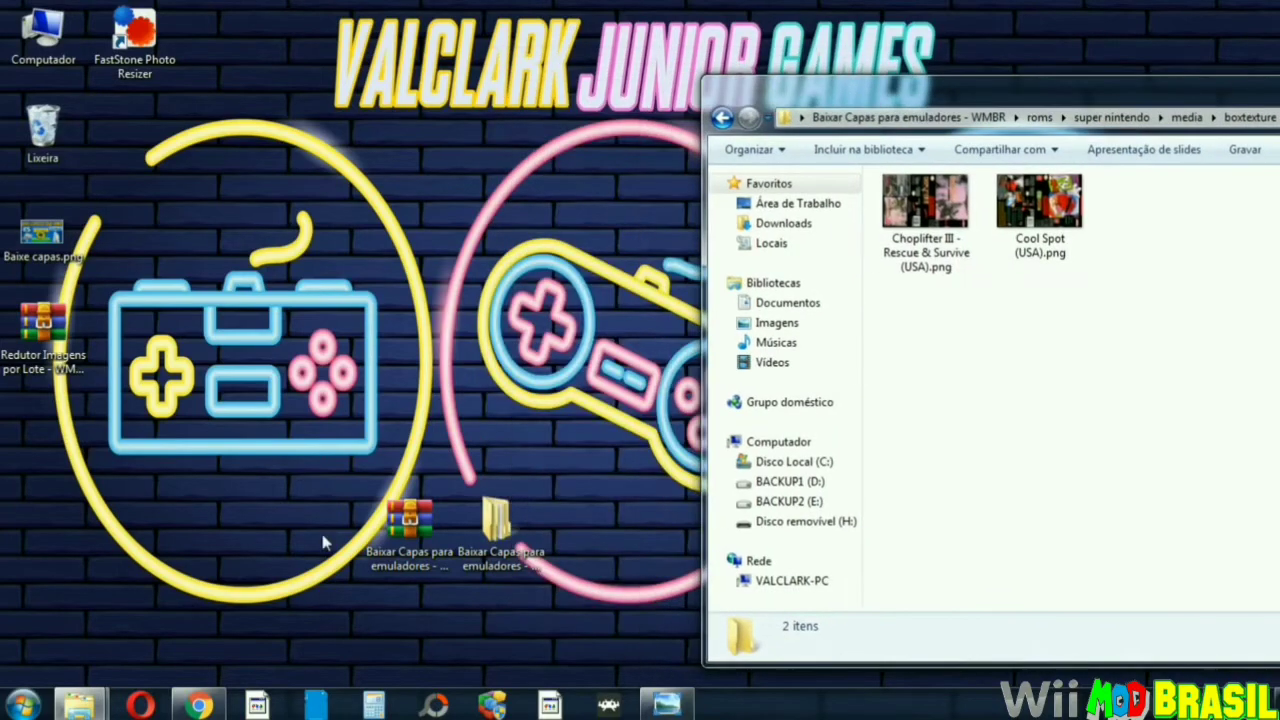
{"action": "double_click", "coordinate": [510, 550]}
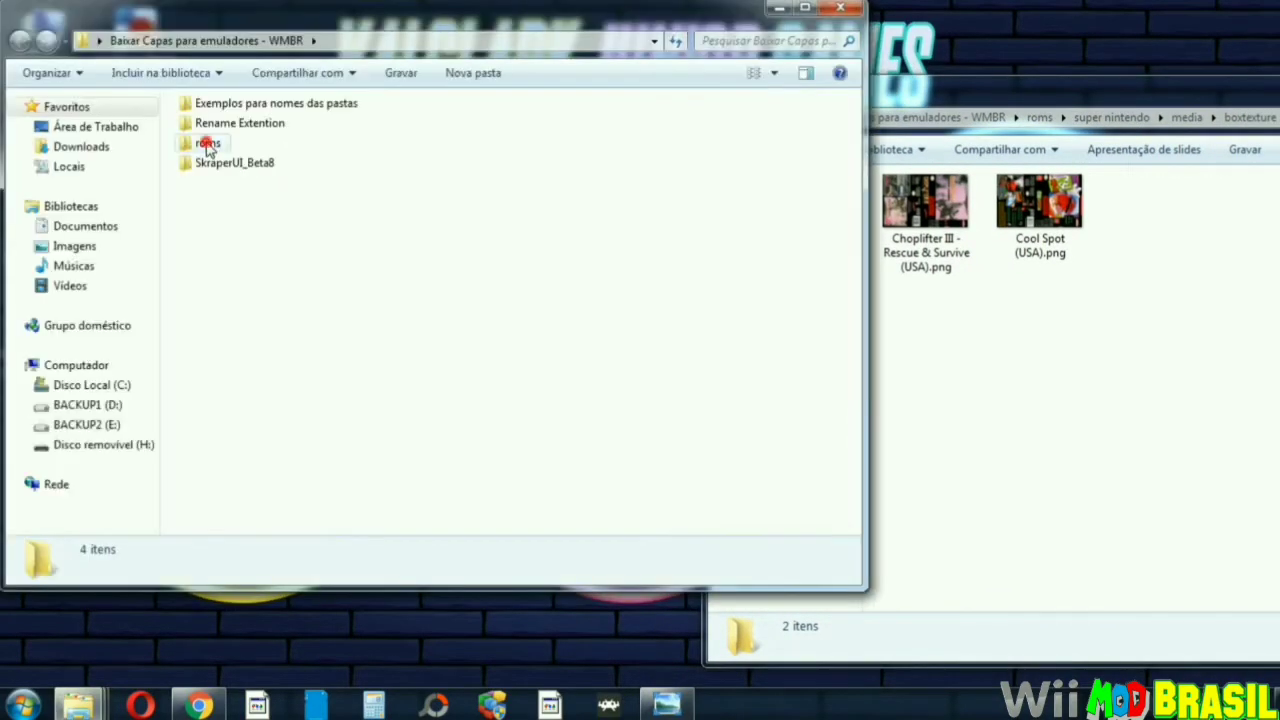
{"action": "double_click", "coordinate": [208, 145]}
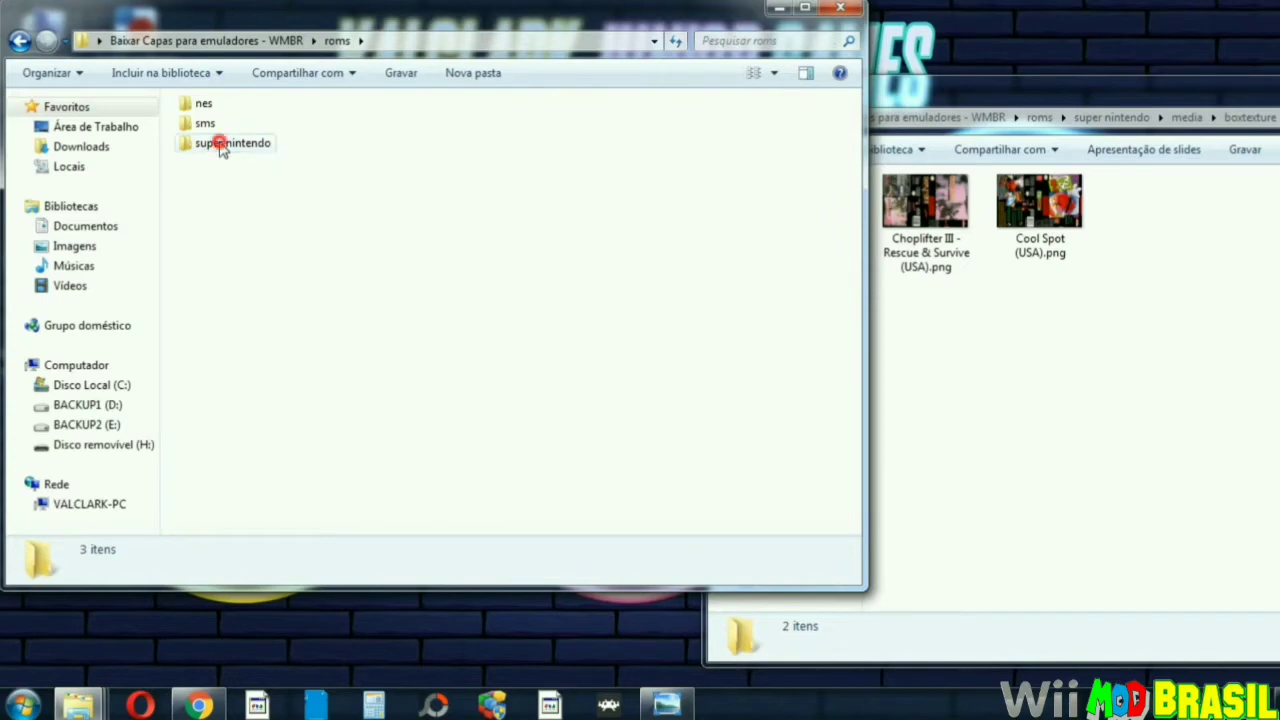
{"action": "double_click", "coordinate": [222, 145]}
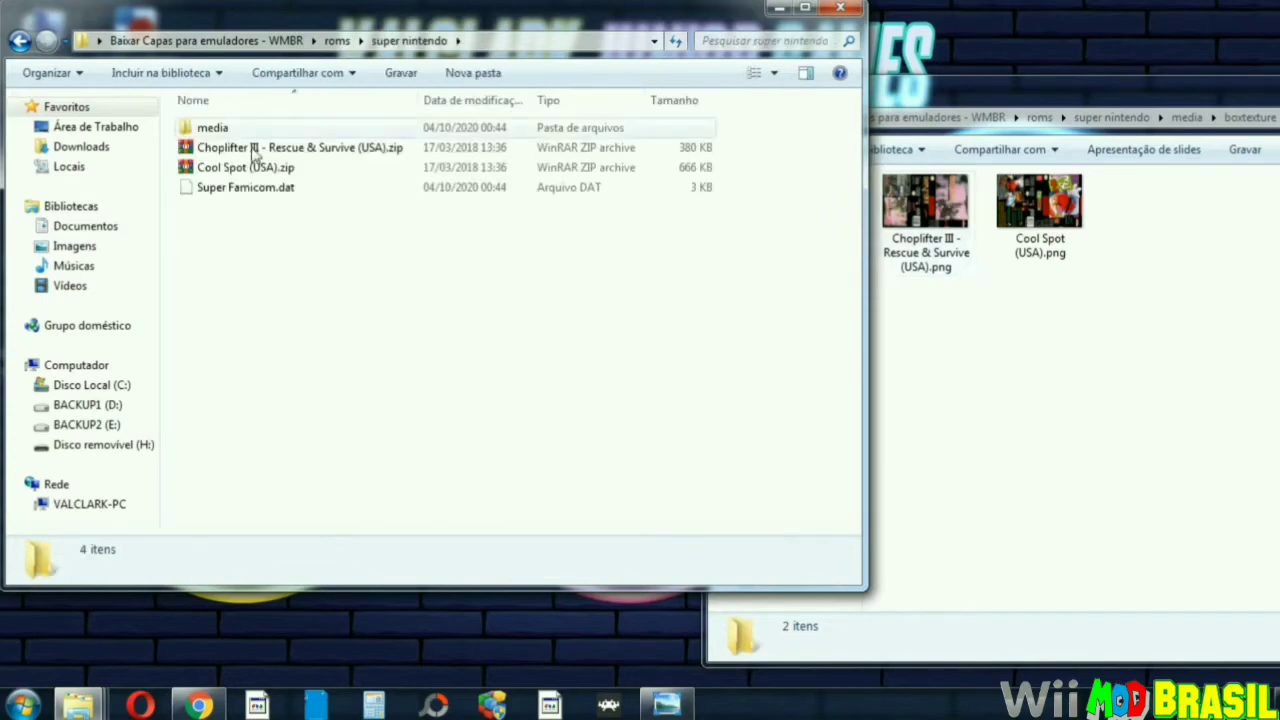
{"action": "left_click", "coordinate": [254, 148]}
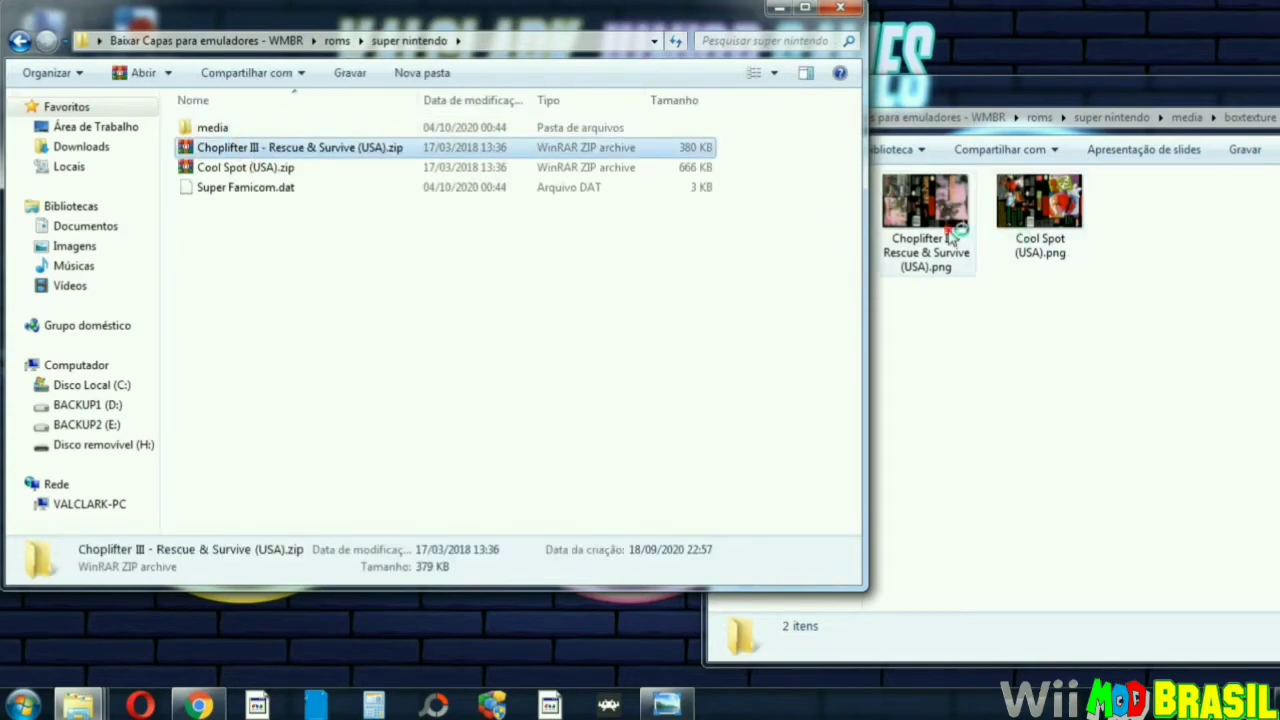
{"action": "left_click", "coordinate": [951, 240]}
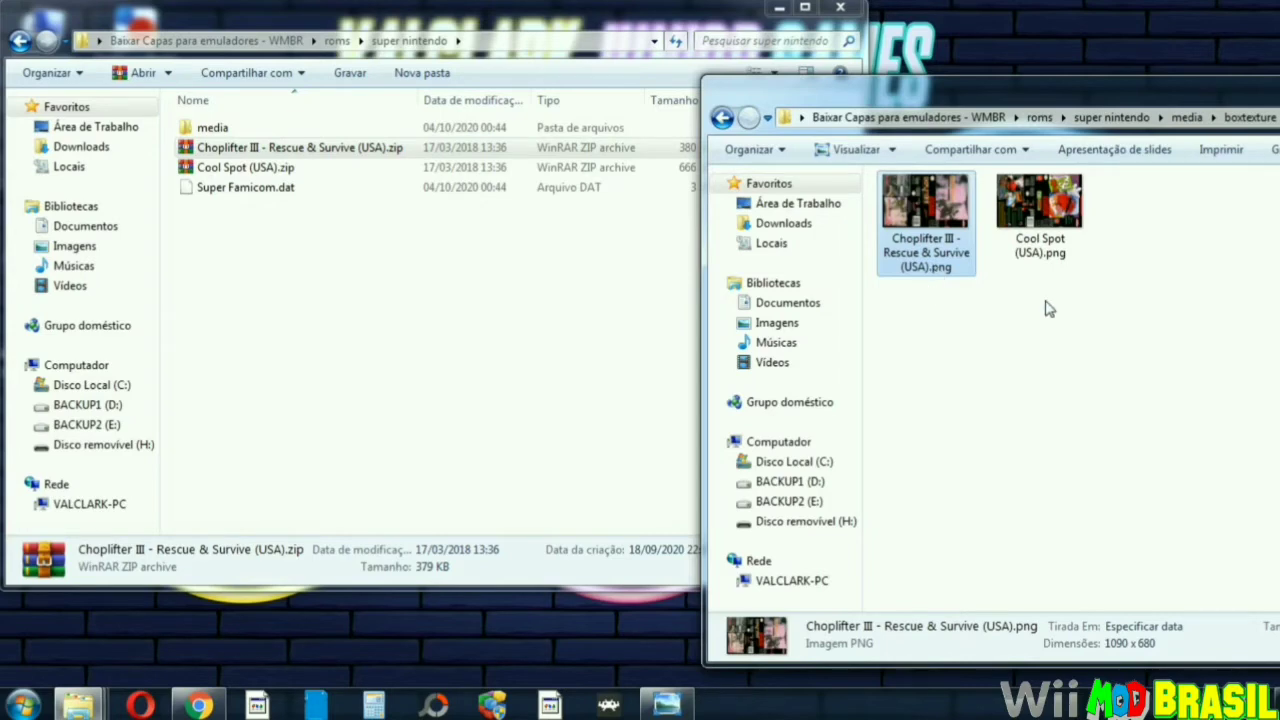
- Rename the Choplifter III cover image as "Choplifter III - Rescue & Survive (USA).zip.png"
{"action": "right_click", "coordinate": [930, 252]}
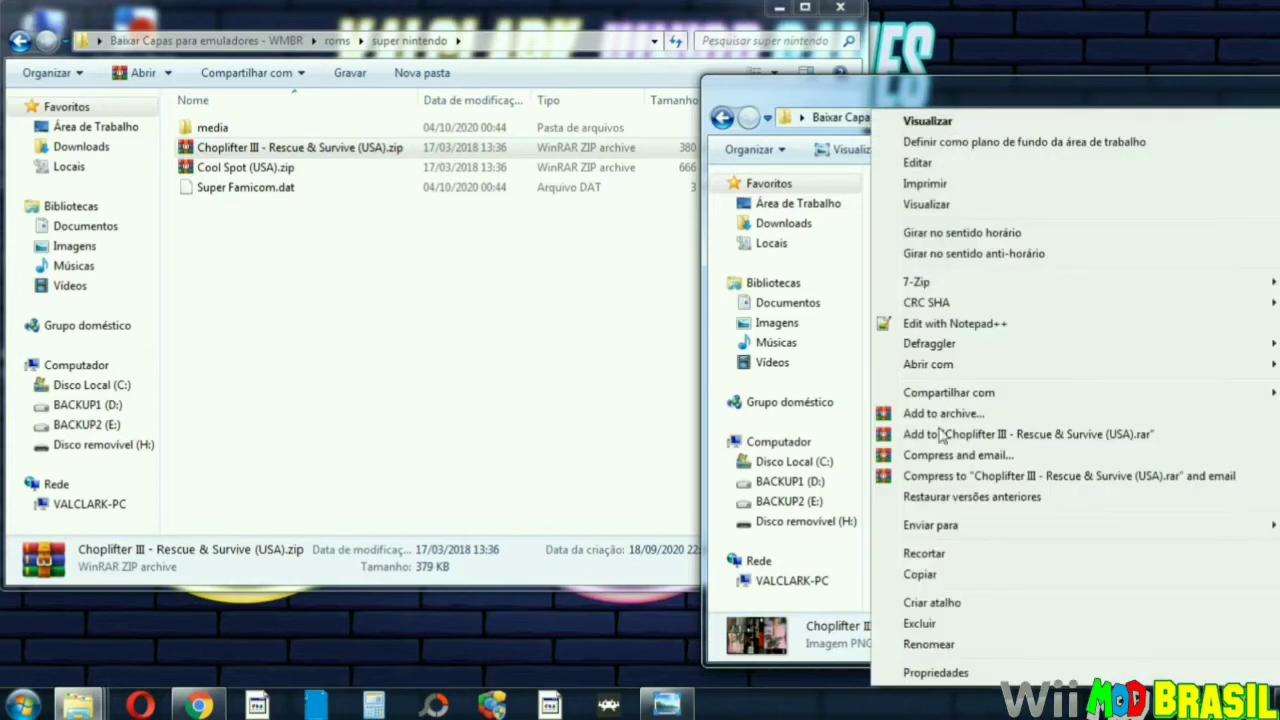
{"action": "left_click", "coordinate": [930, 644]}
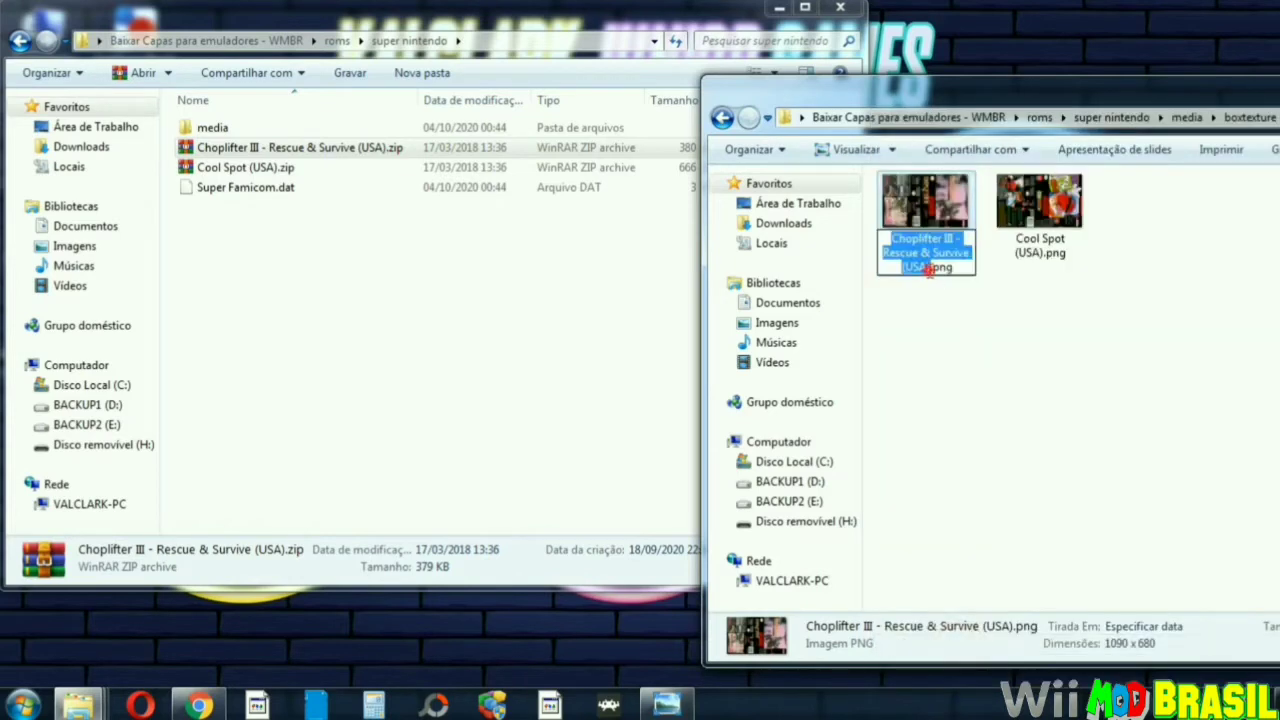
{"action": "left_click", "coordinate": [940, 303]}
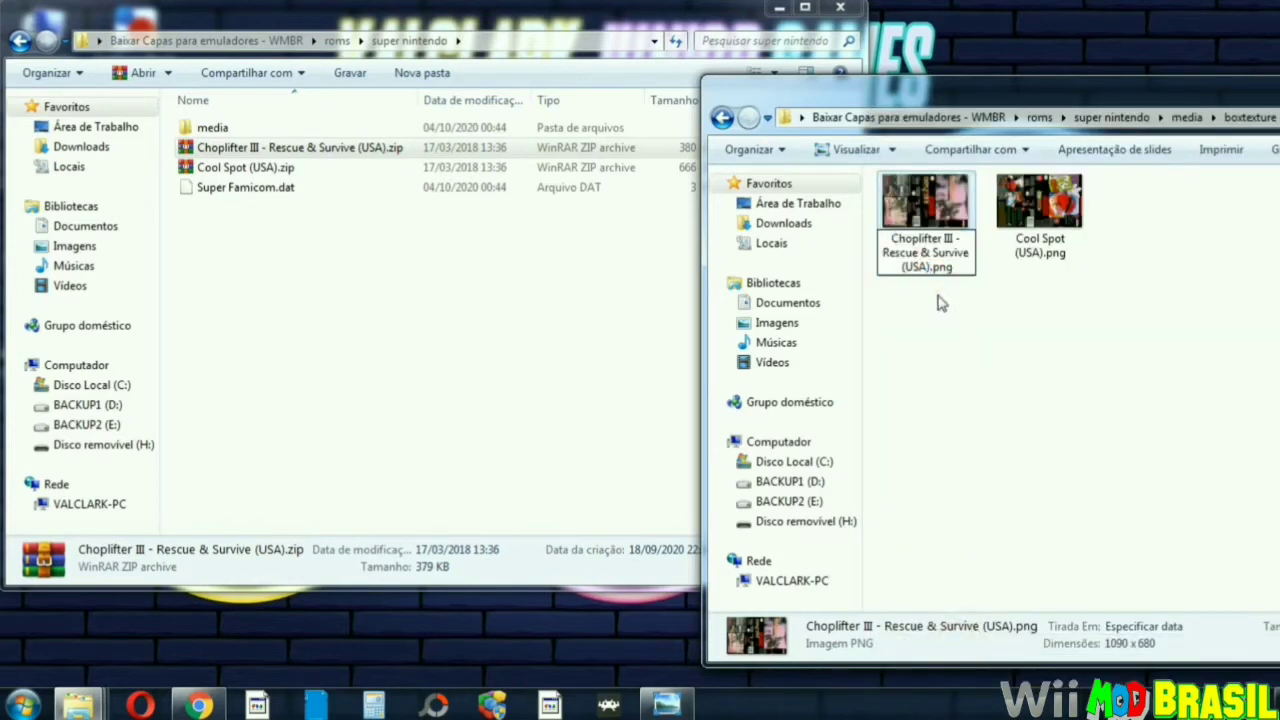
{"action": "type", "text": ".zip"}
{"action": "left_click", "coordinate": [940, 303]}
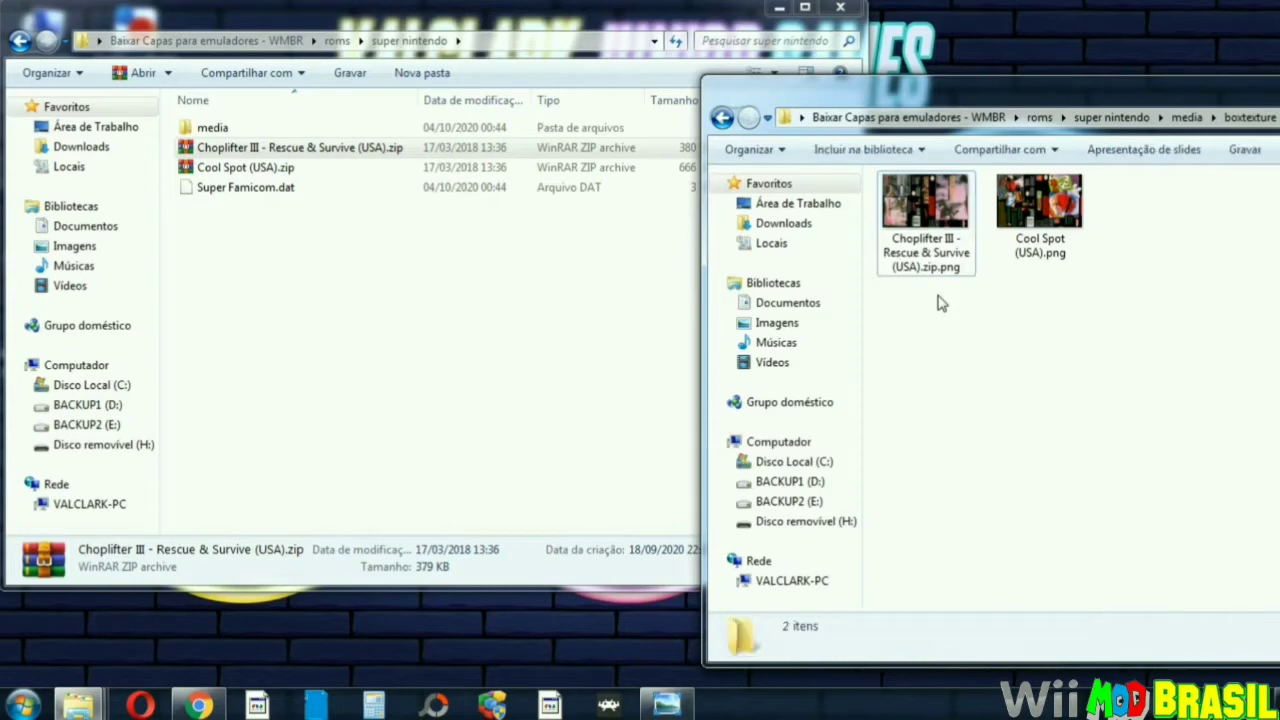
- Rename the Cool Spot cover image as "Cool Spot (USA).zip.png"
{"action": "right_click", "coordinate": [1040, 205]}
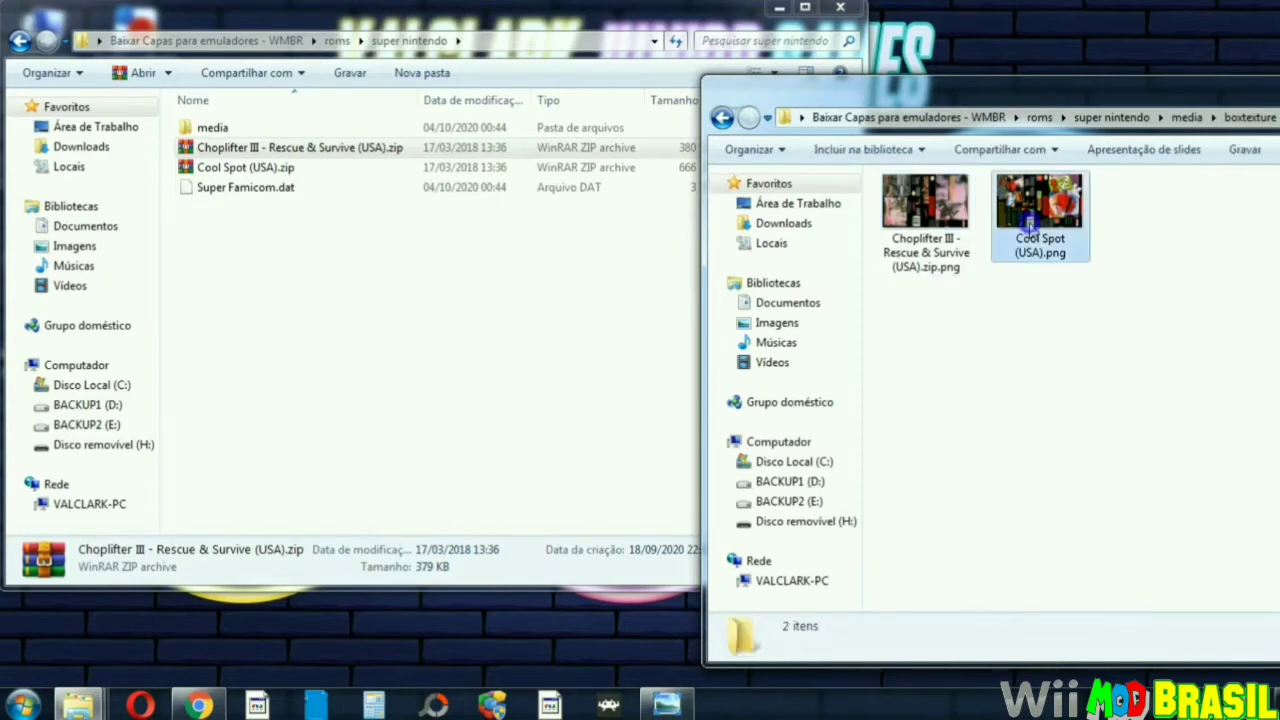
{"action": "left_click", "coordinate": [1016, 644]}
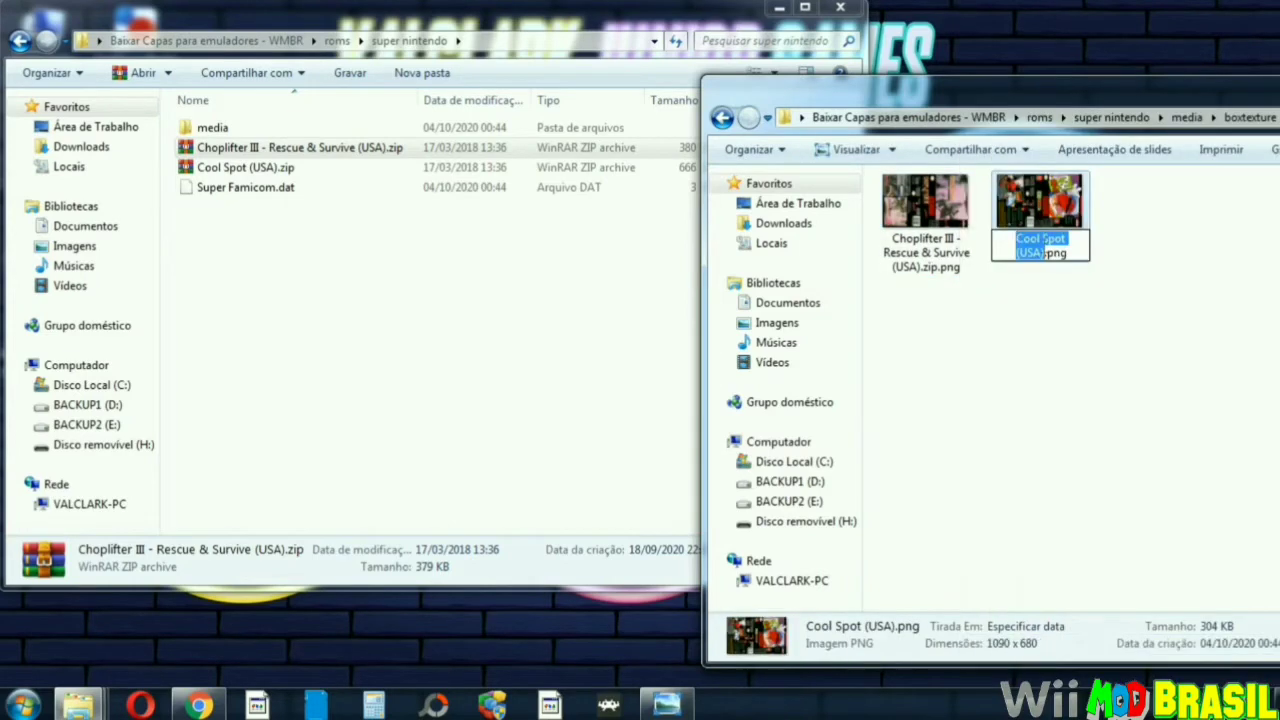
{"action": "key", "text": "Return"}
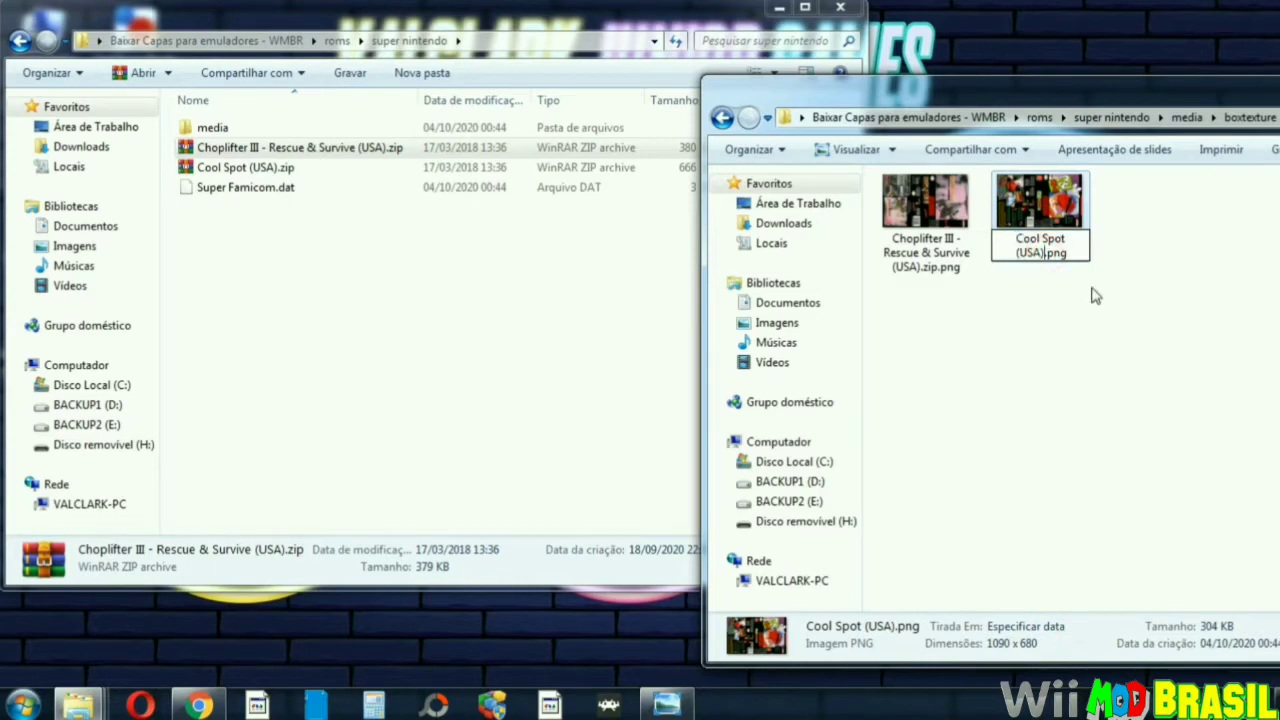
{"action": "type", "text": ".zip."}
{"action": "left_click", "coordinate": [1095, 295]}
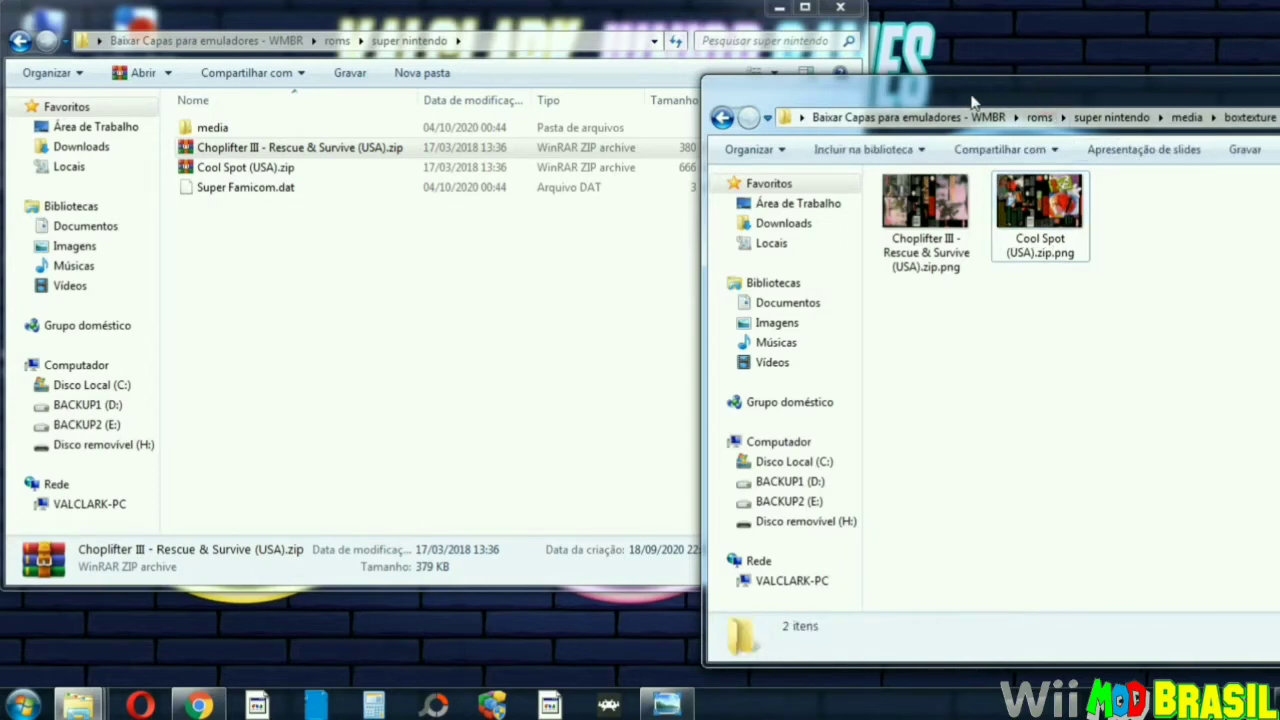
- Switch the covers window from the super nintendo images to the roms > sms > media > boxtexture folder
{"action": "left_click_drag", "start_coordinate": [1050, 101], "coordinate": [968, 102]}
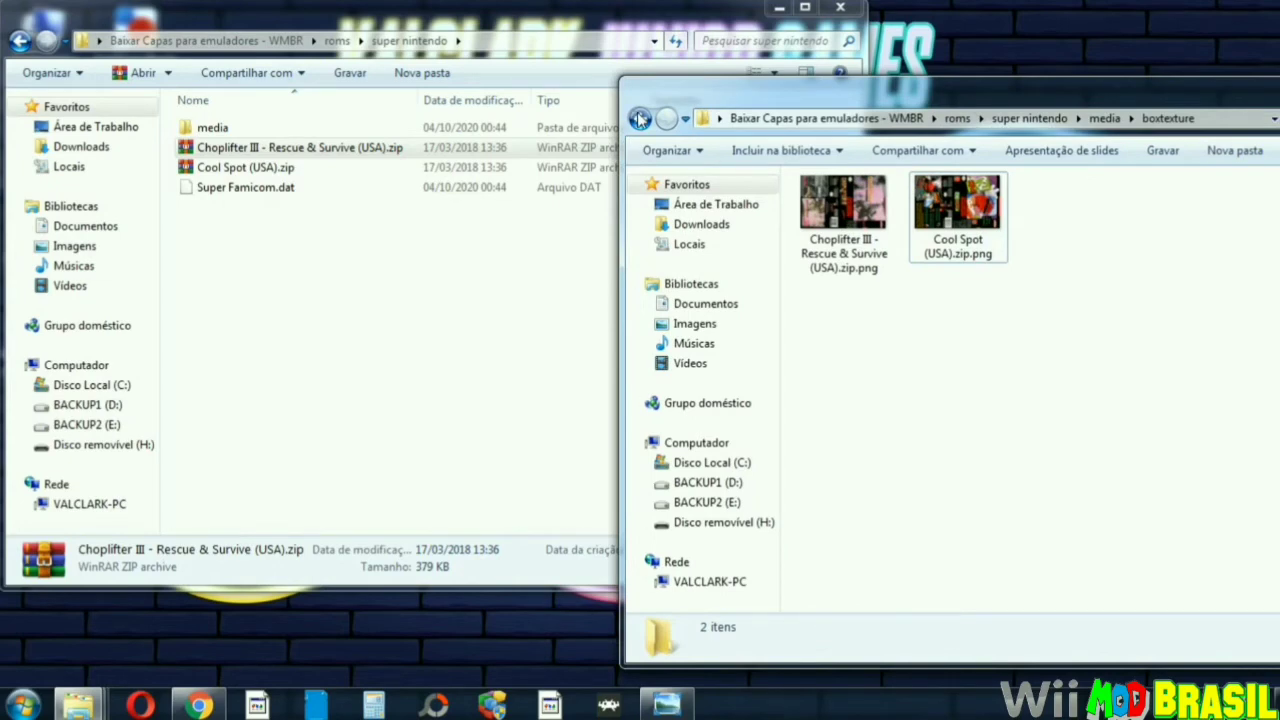
{"action": "left_click", "coordinate": [640, 120]}
{"action": "left_click", "coordinate": [640, 120]}
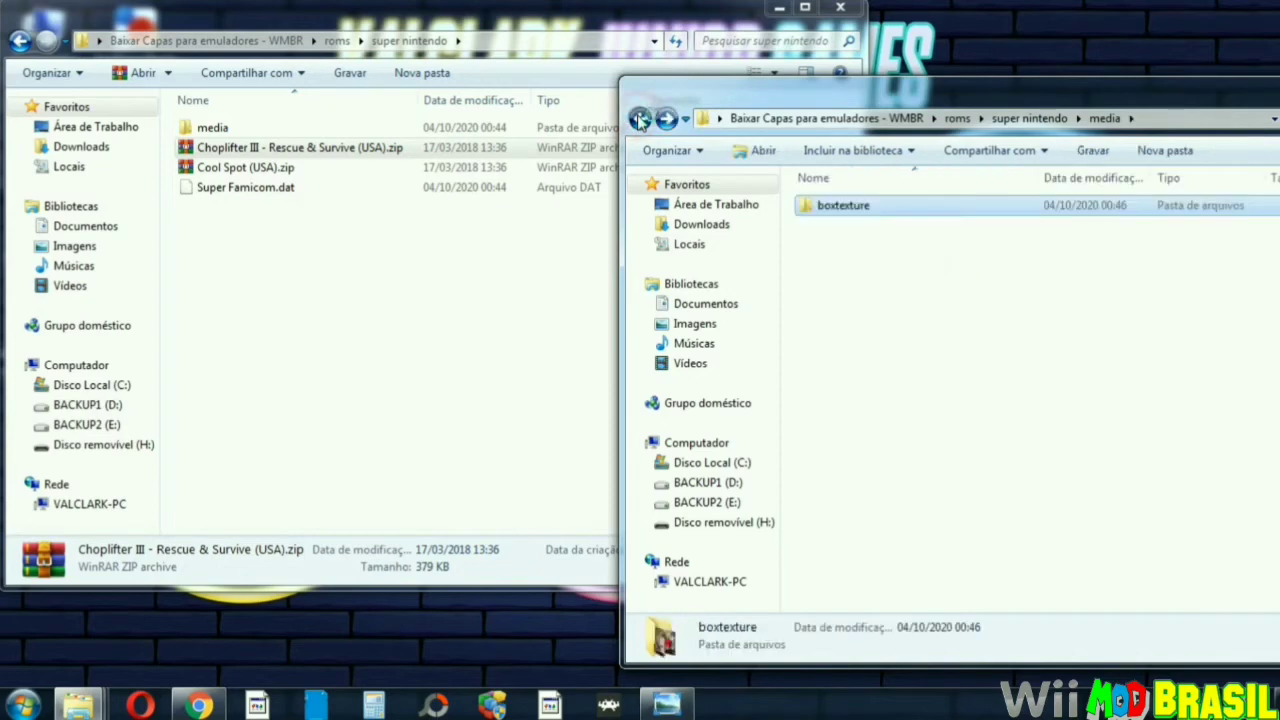
{"action": "left_click", "coordinate": [640, 120]}
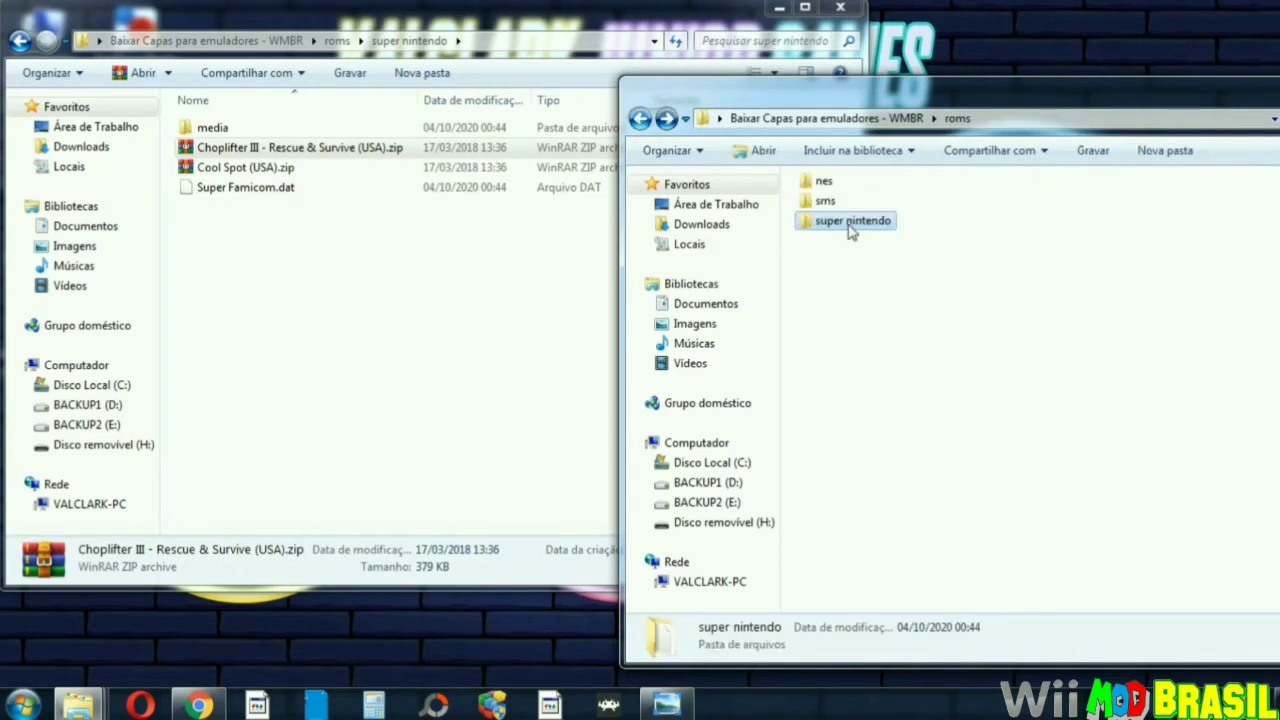
{"action": "left_click", "coordinate": [833, 202]}
{"action": "double_click", "coordinate": [833, 202]}
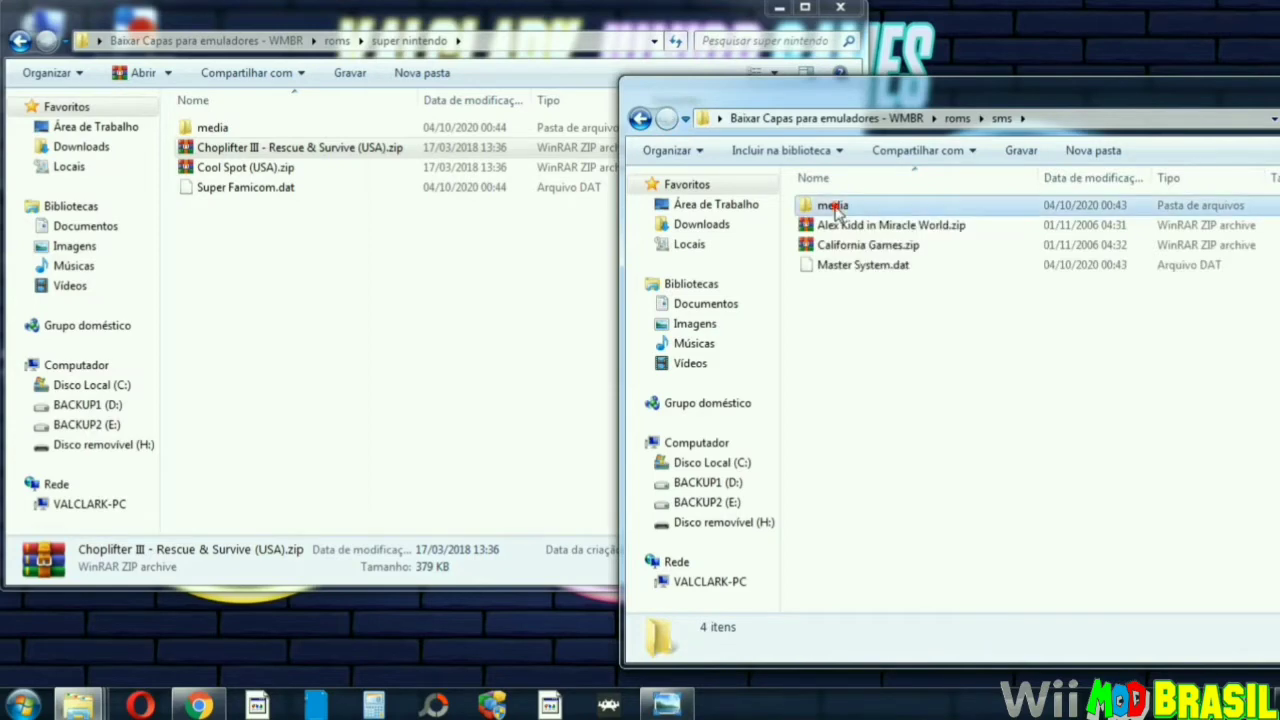
{"action": "double_click", "coordinate": [836, 208]}
{"action": "left_click", "coordinate": [838, 212]}
{"action": "double_click", "coordinate": [838, 212]}
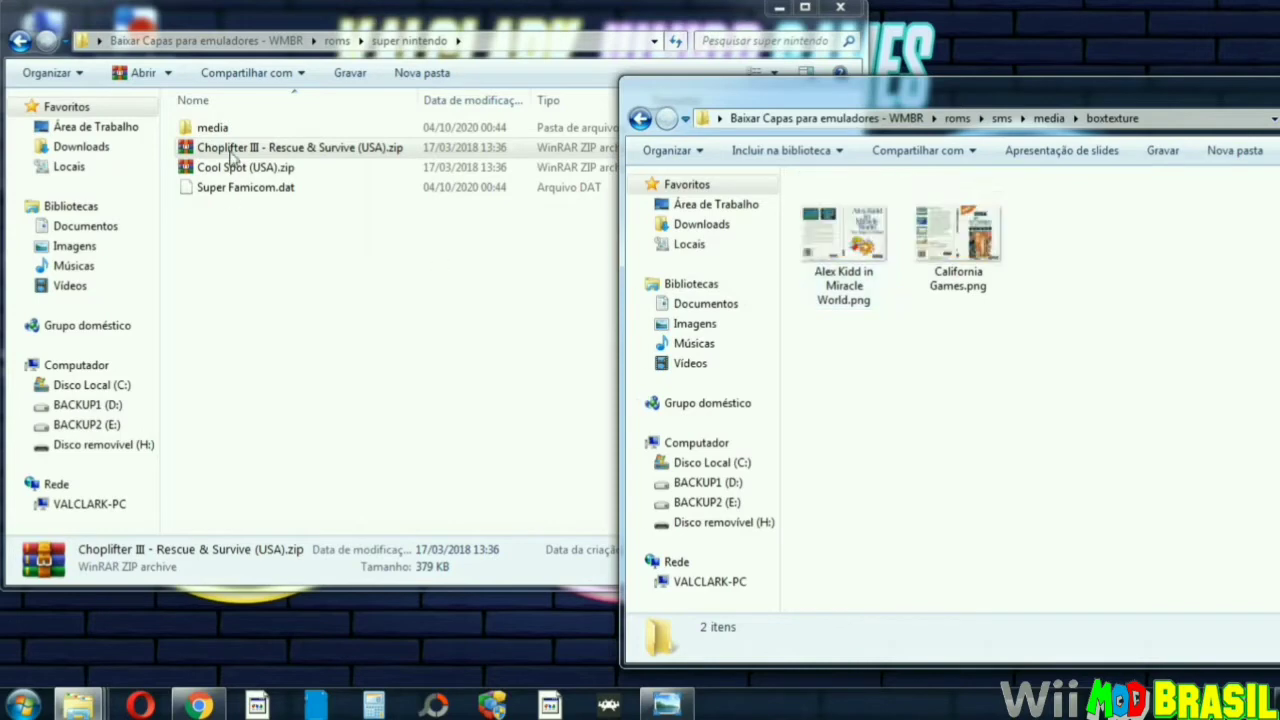
- Open the "Rename Extention" folder in the other window and place the sms covers window beside its batch file
{"action": "left_click", "coordinate": [20, 45]}
{"action": "left_click", "coordinate": [20, 42]}
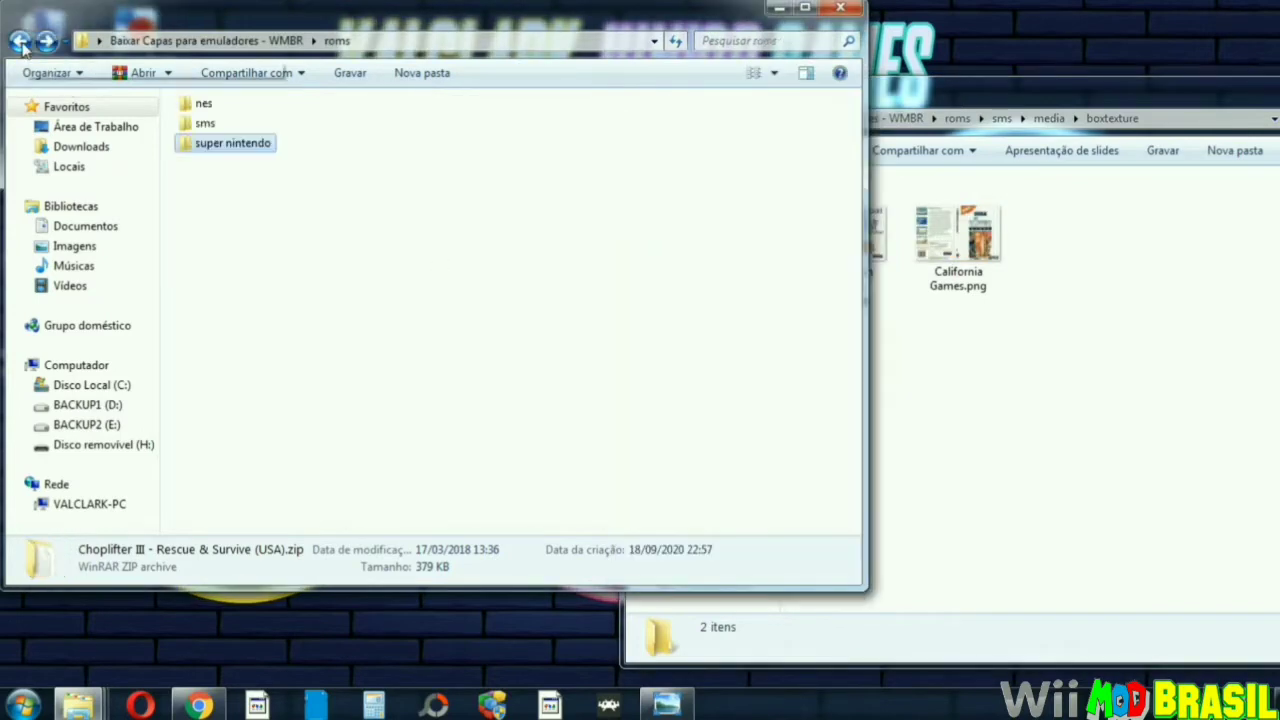
{"action": "left_click", "coordinate": [20, 42]}
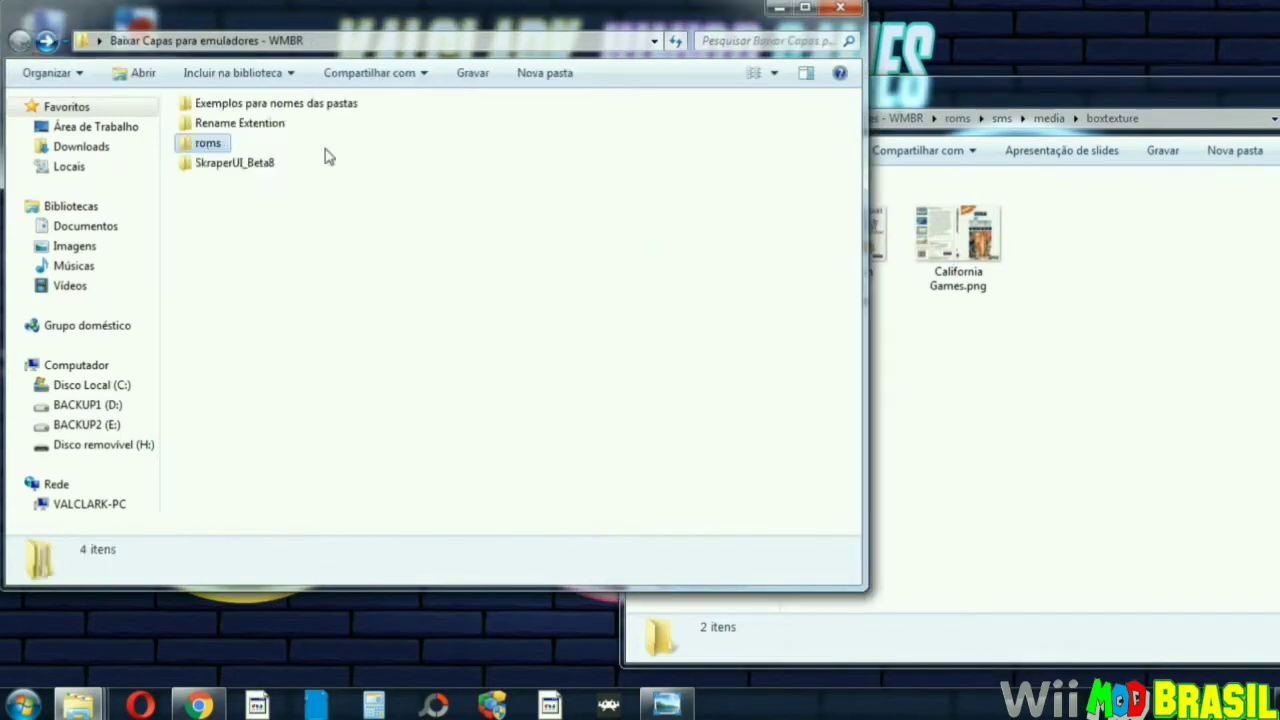
{"action": "double_click", "coordinate": [224, 126]}
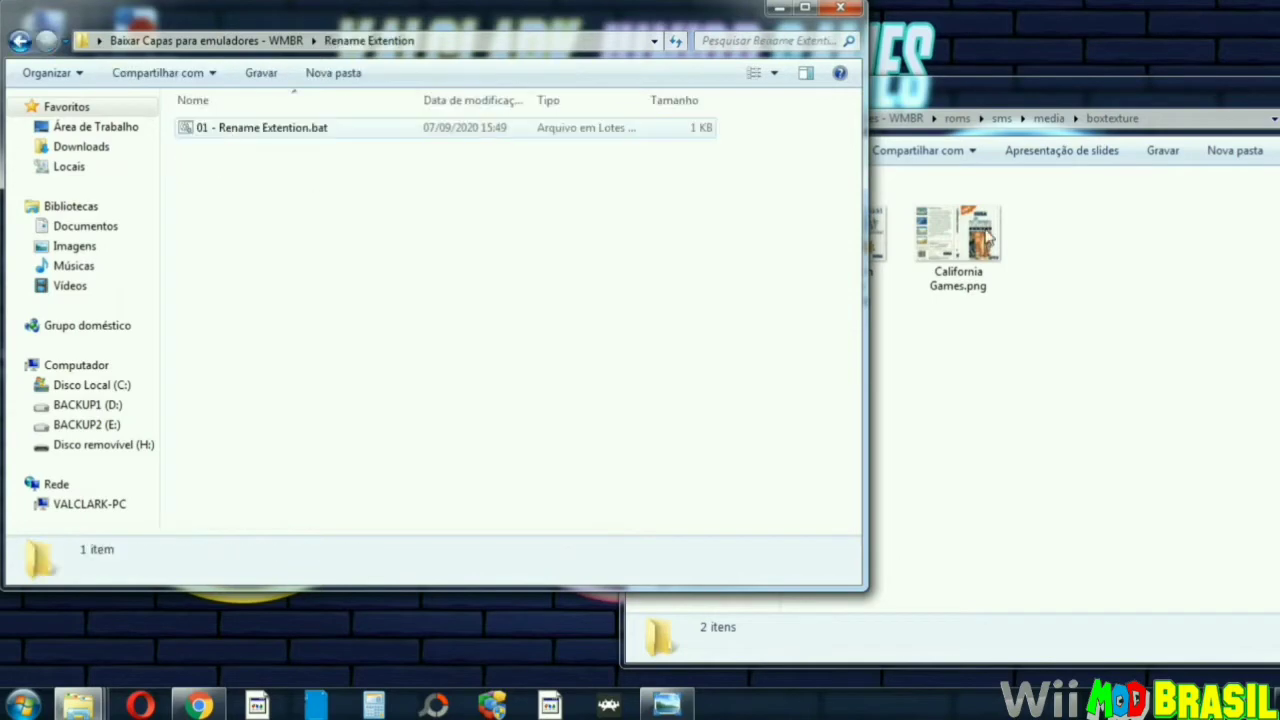
{"action": "left_click", "coordinate": [1100, 343]}
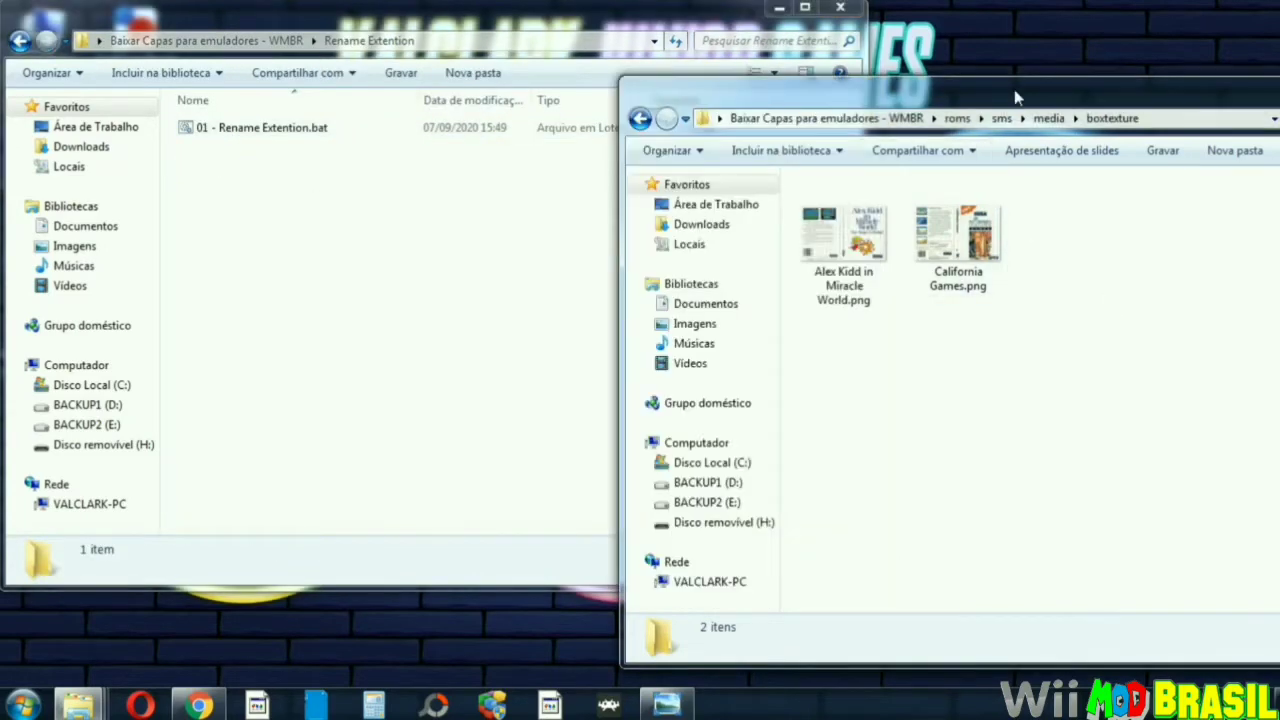
{"action": "left_click_drag", "start_coordinate": [1002, 90], "coordinate": [937, 88]}
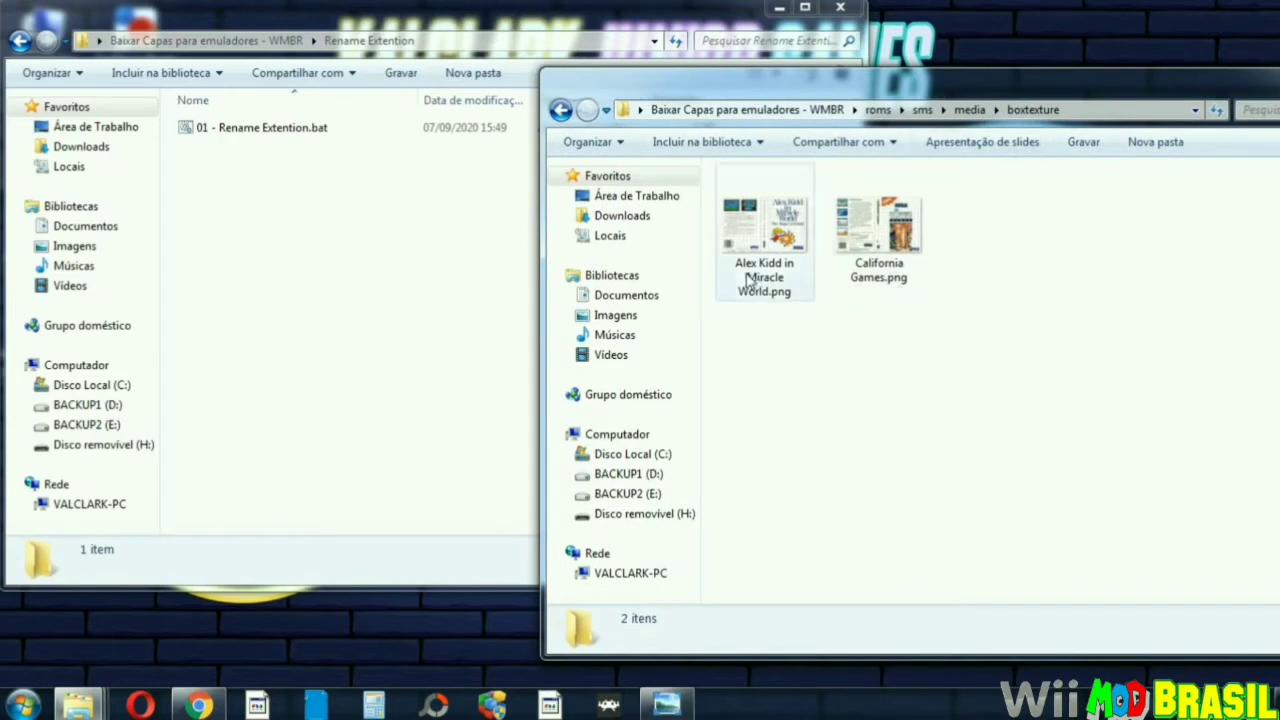
- Copy "01 - Rename Extention.bat" from the Rename Extention folder into the sms > media > boxtexture folder
{"action": "left_click", "coordinate": [228, 128]}
{"action": "left_click_drag", "start_coordinate": [449, 237], "coordinate": [257, 135]}
{"action": "right_click", "coordinate": [257, 135]}
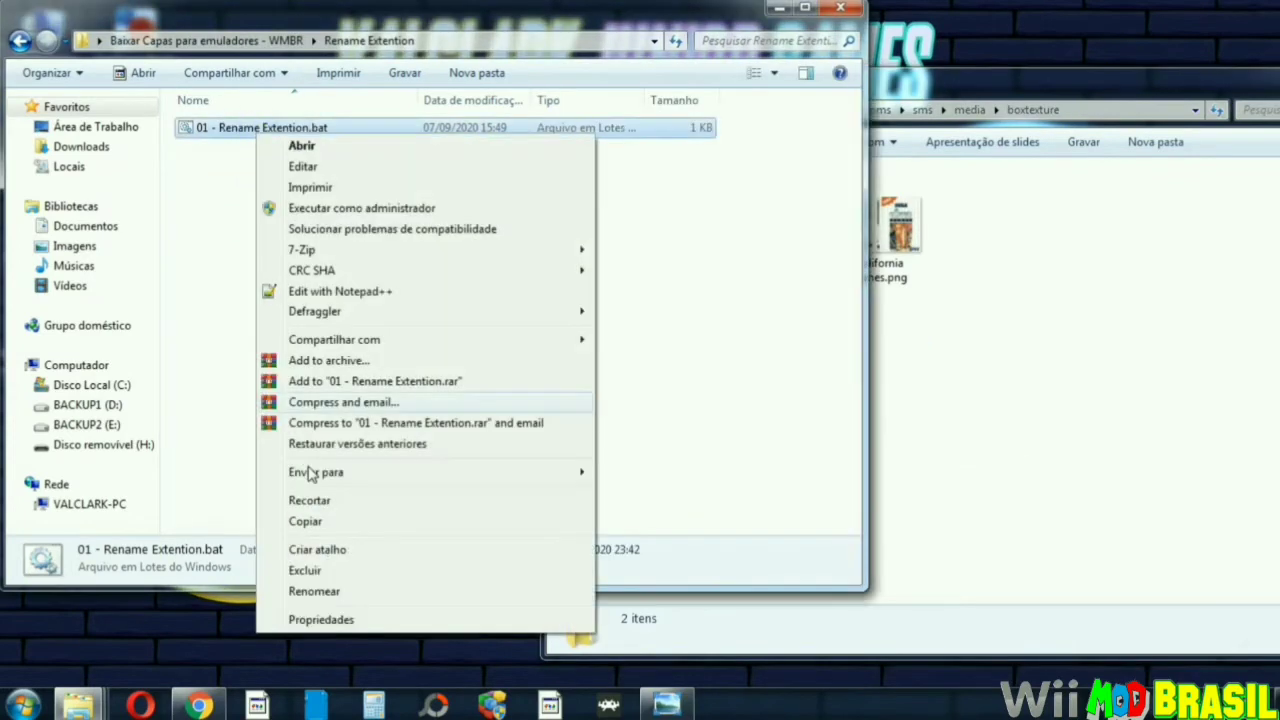
{"action": "left_click", "coordinate": [305, 521]}
{"action": "left_click", "coordinate": [1106, 398]}
{"action": "right_click", "coordinate": [1104, 392]}
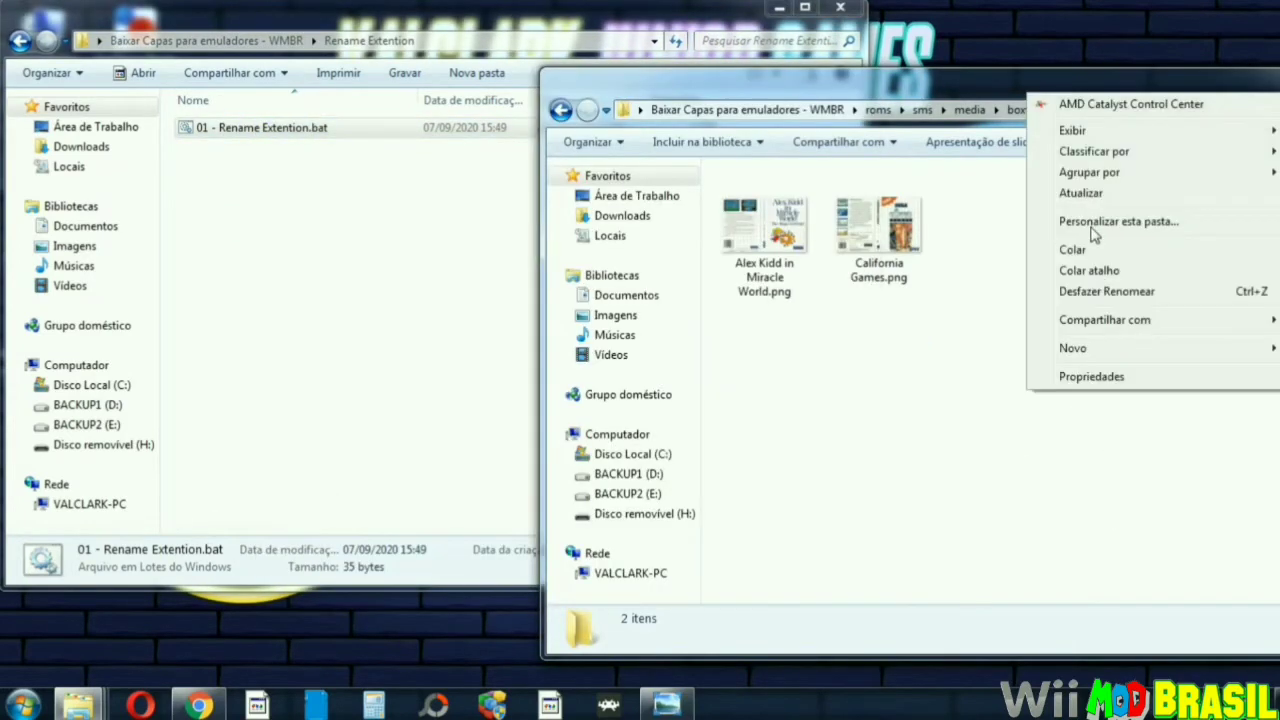
{"action": "left_click", "coordinate": [1090, 251]}
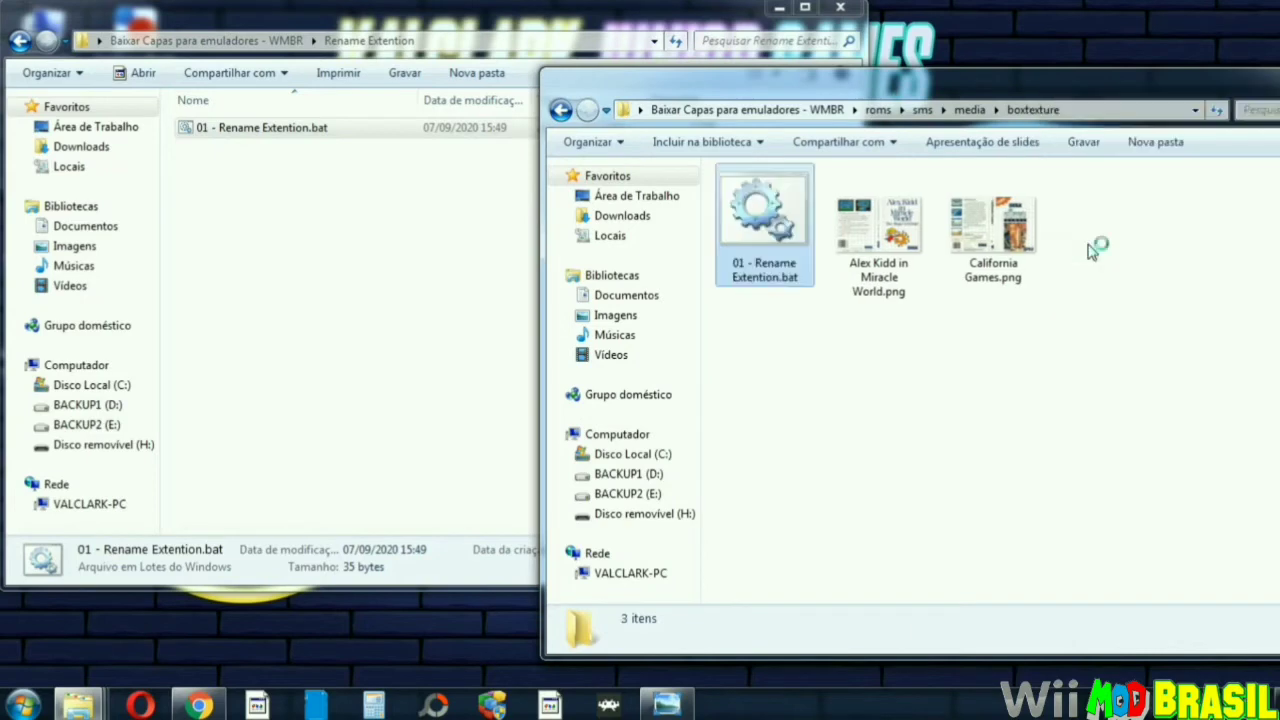
{"action": "key", "text": "Return"}
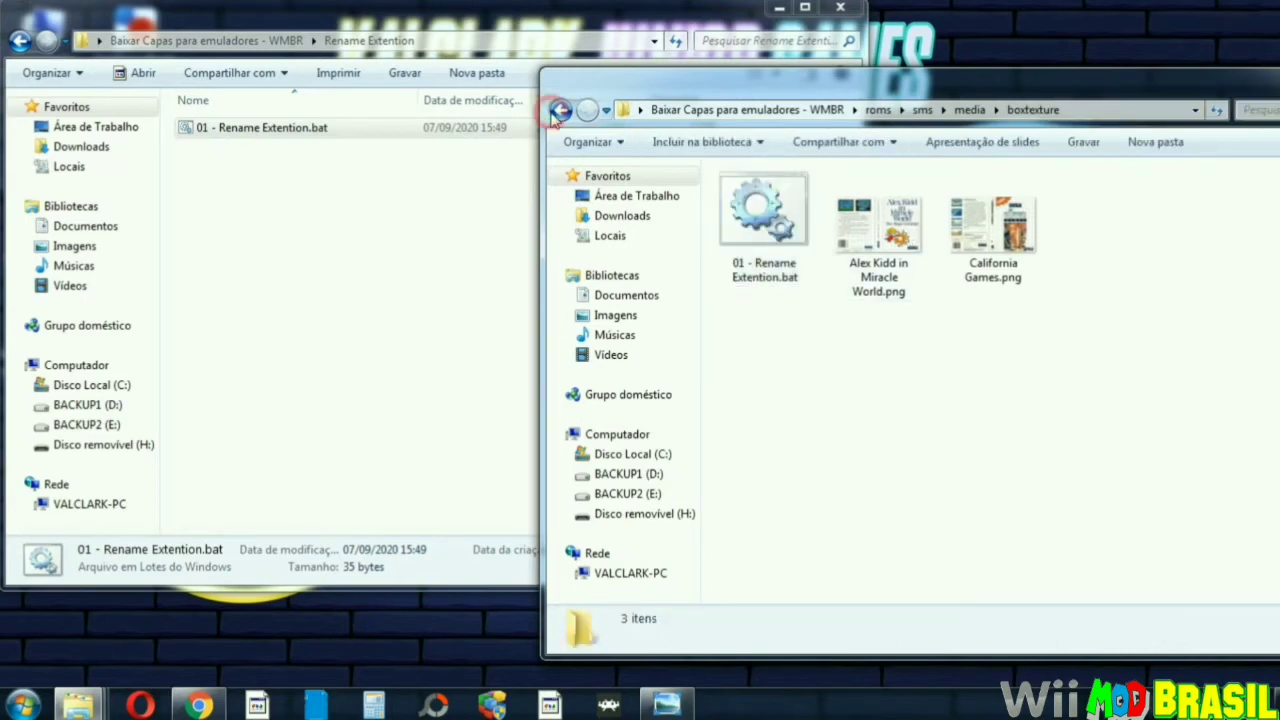
- Go back to the sms folder and check the Alex Kidd in Miracle World ROM's file type in its properties
{"action": "left_click", "coordinate": [561, 110]}
{"action": "left_click", "coordinate": [561, 110]}
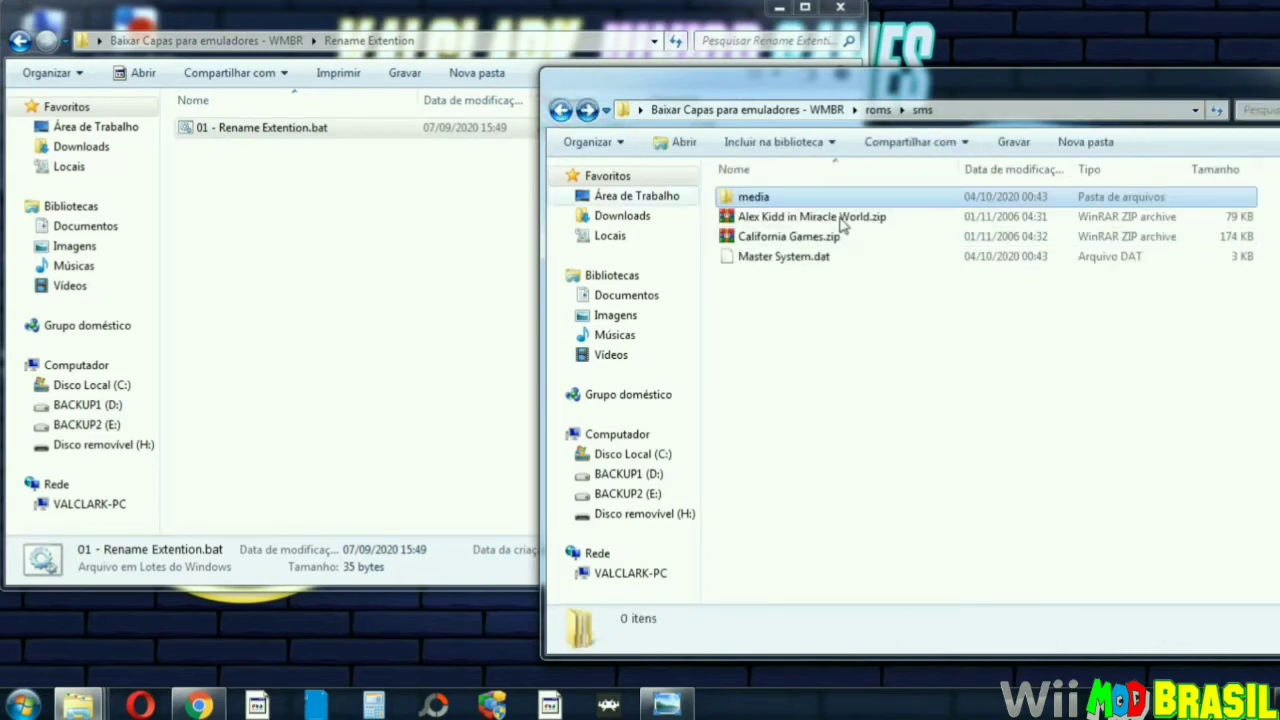
{"action": "left_click", "coordinate": [860, 219]}
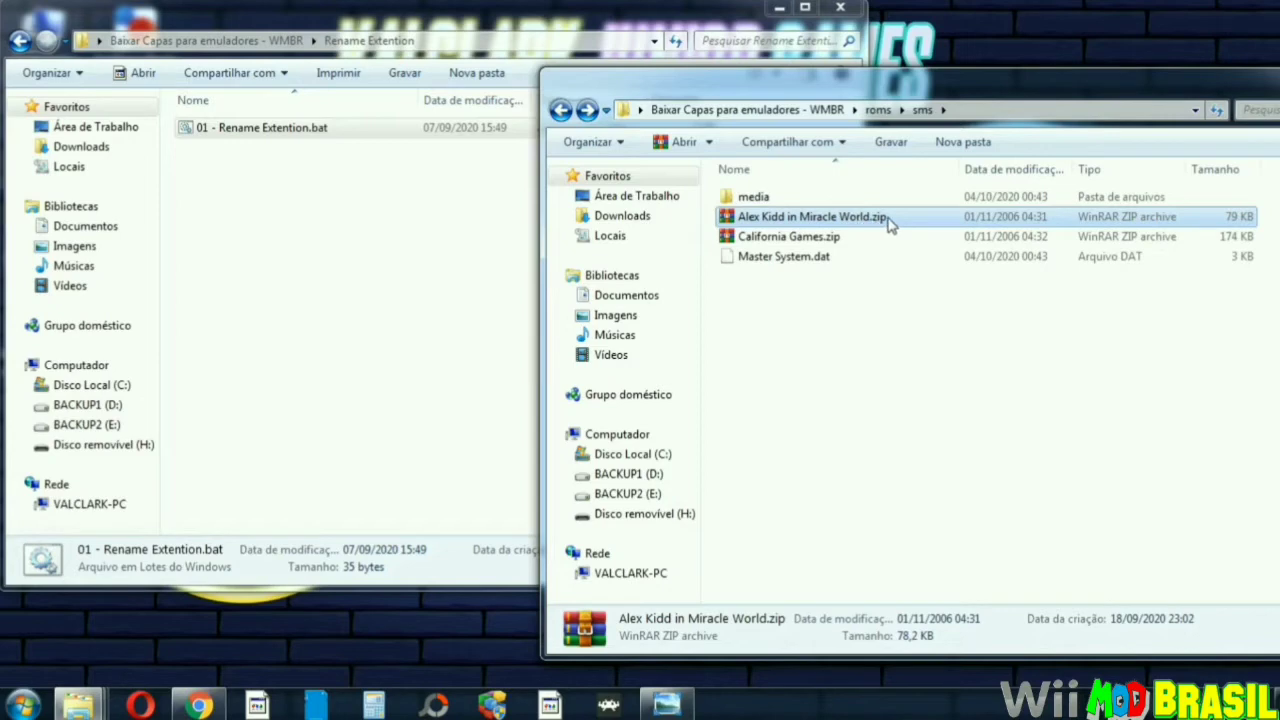
{"action": "right_click", "coordinate": [812, 224]}
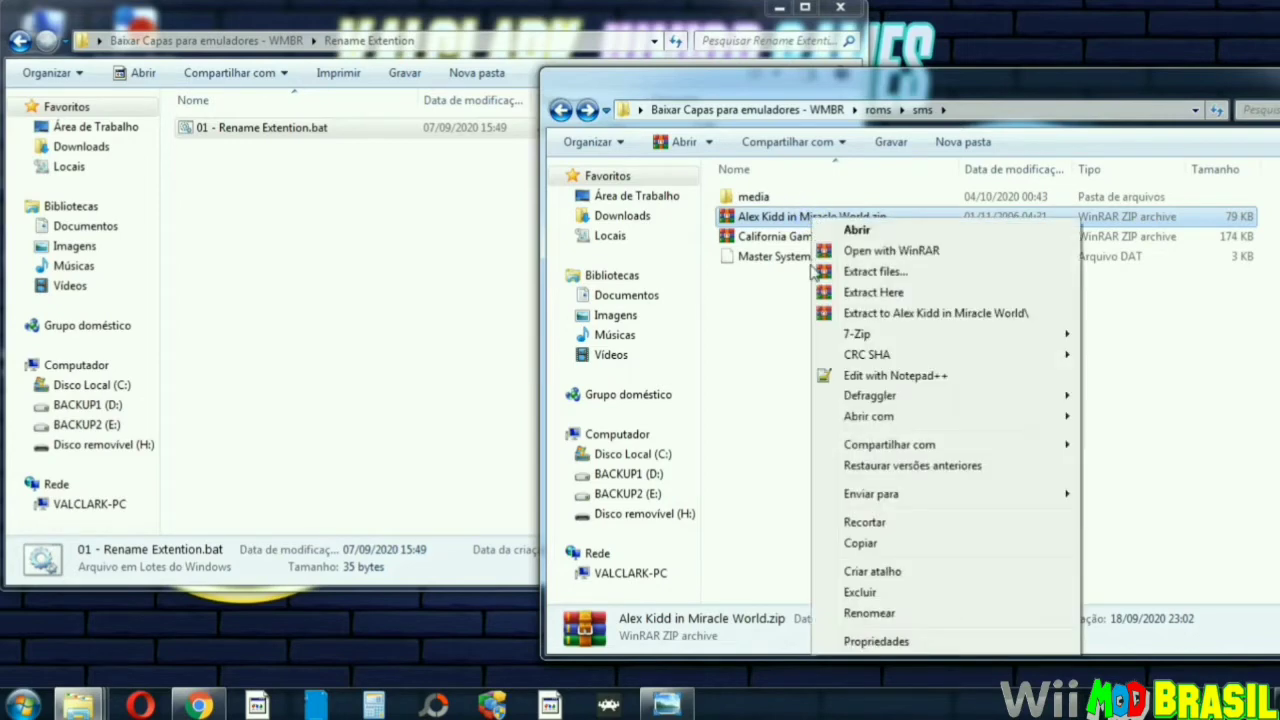
{"action": "left_click", "coordinate": [870, 643]}
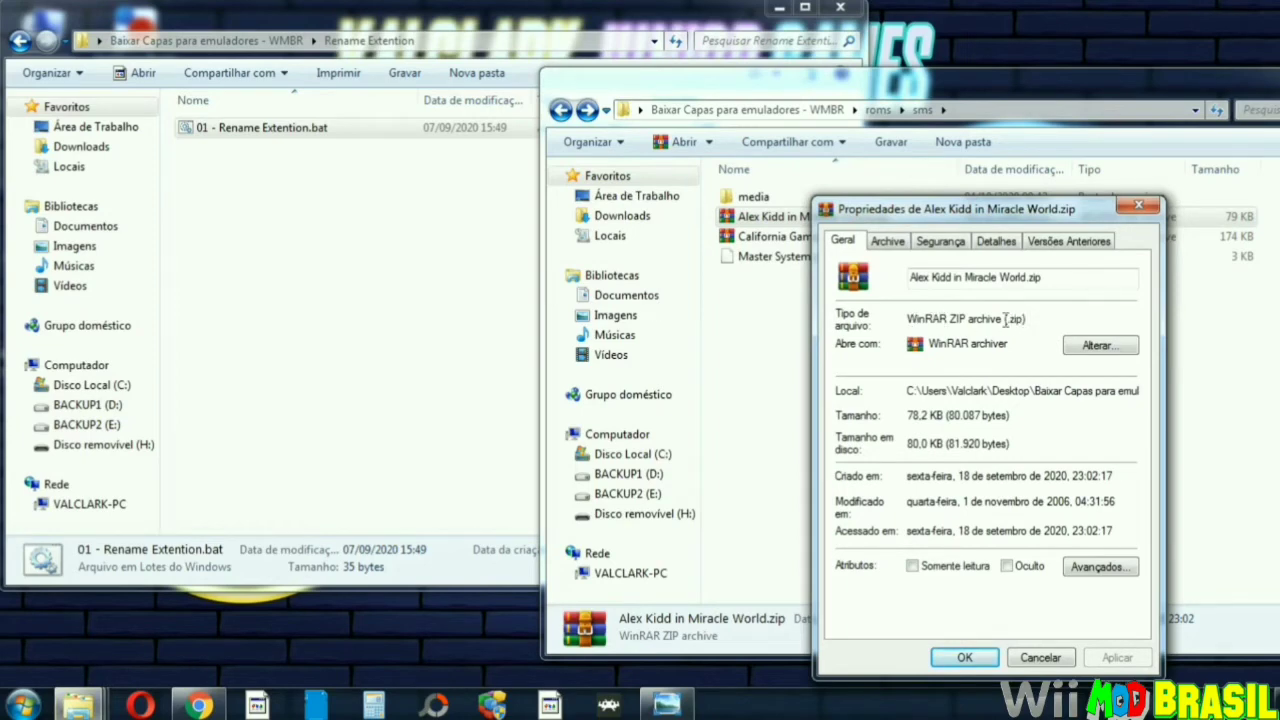
{"action": "left_click", "coordinate": [1138, 205]}
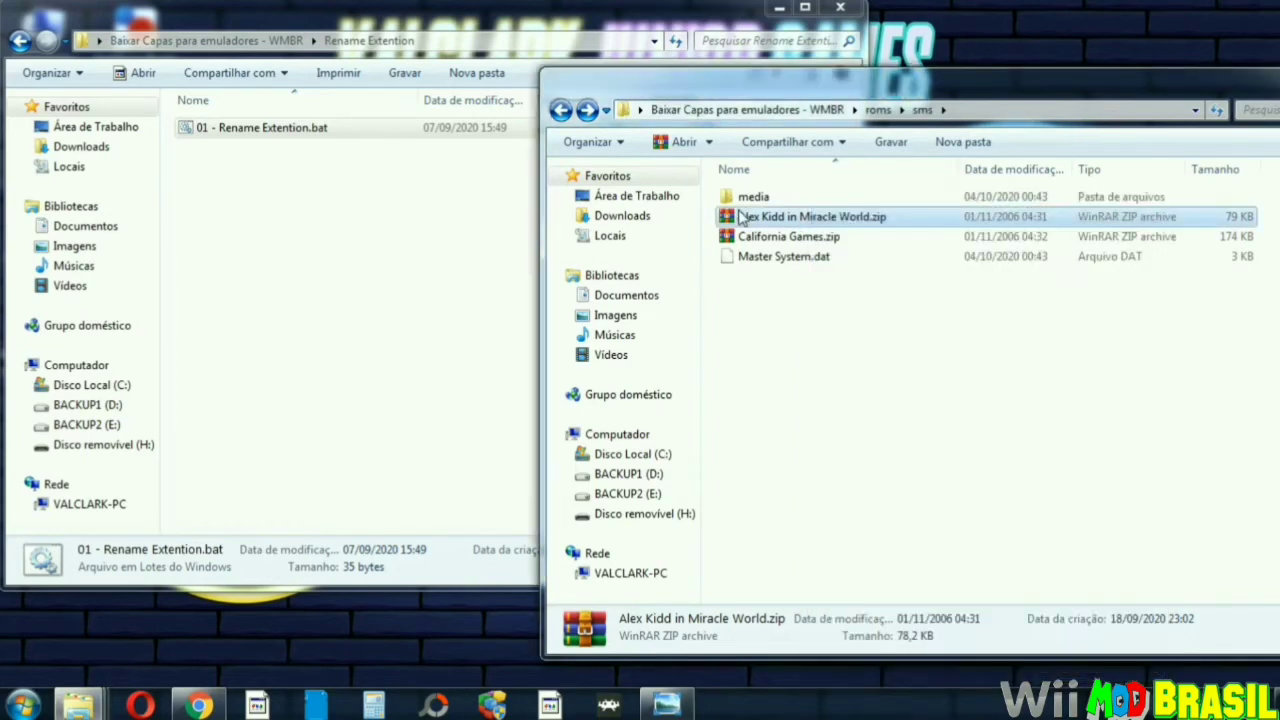
- Return to the sms > media > boxtexture folder and reposition its window so it is fully on screen
{"action": "left_click", "coordinate": [742, 198]}
{"action": "double_click", "coordinate": [742, 198]}
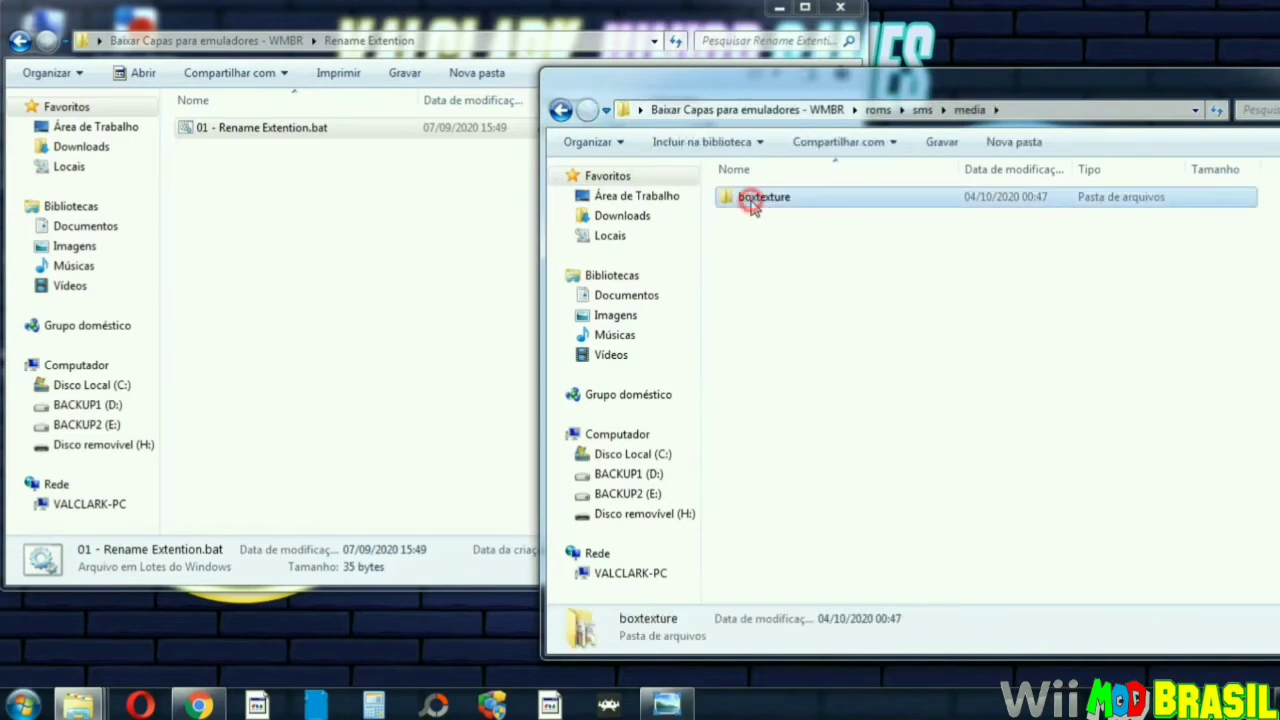
{"action": "double_click", "coordinate": [750, 200]}
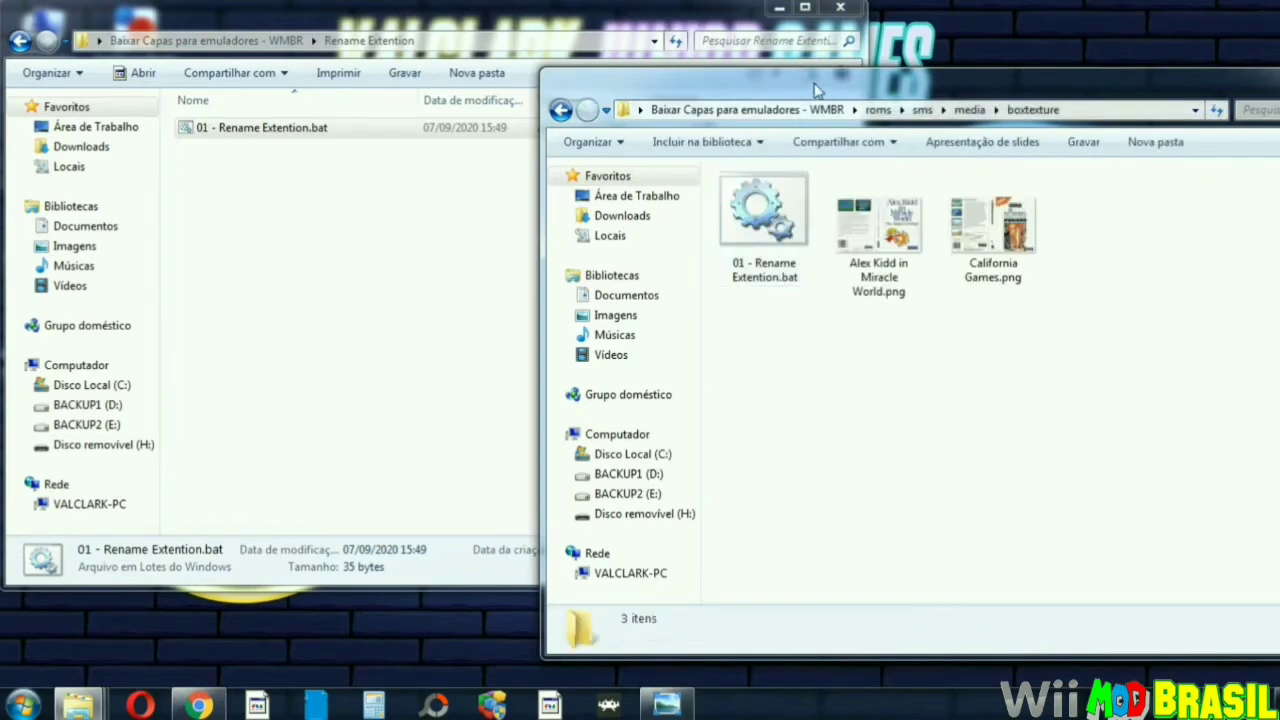
{"action": "left_click_drag", "start_coordinate": [812, 82], "coordinate": [655, 85]}
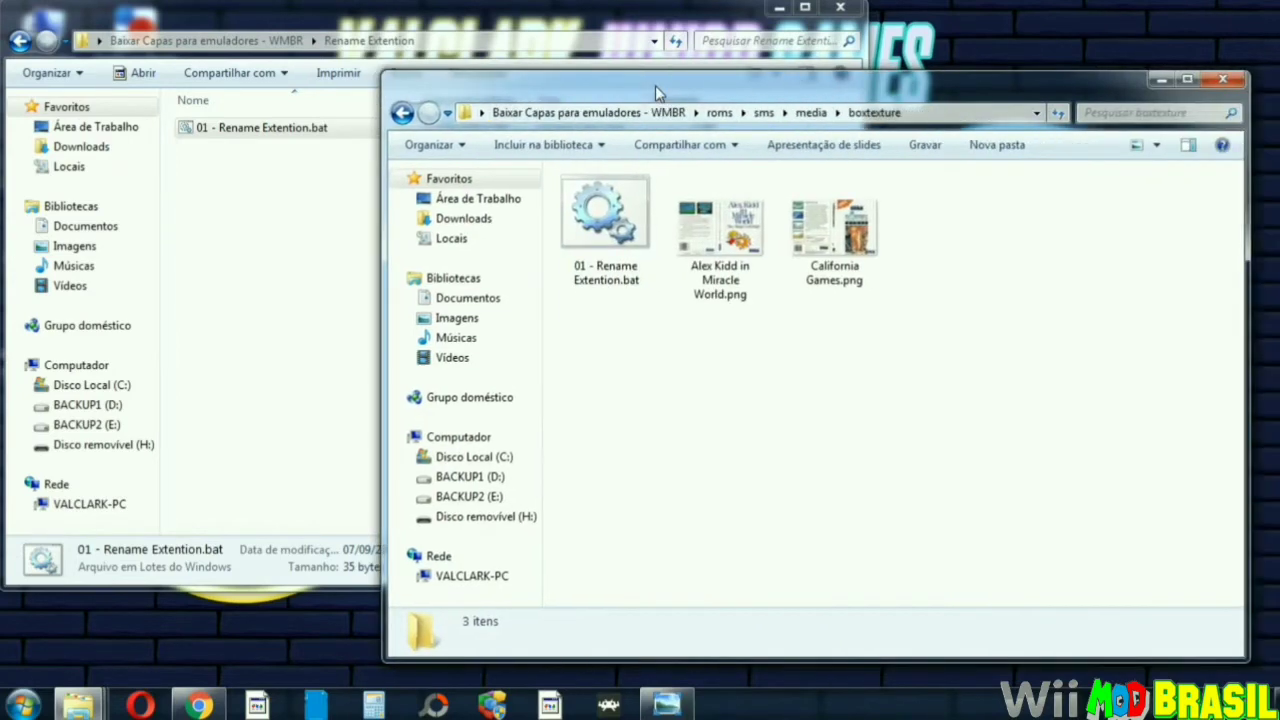
- Edit the copied batch file's ren command, trying "sms" as the extension before restoring "*.zip.png", and save it
{"action": "right_click", "coordinate": [607, 228]}
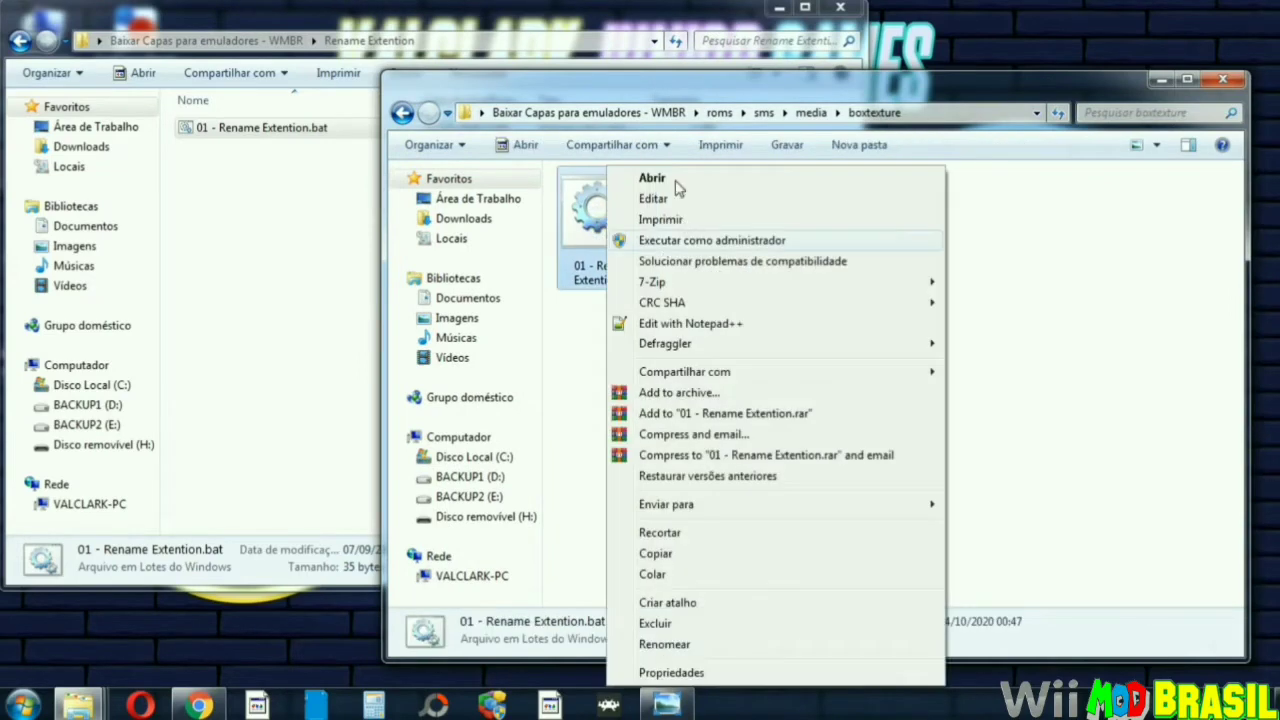
{"action": "left_click", "coordinate": [655, 199]}
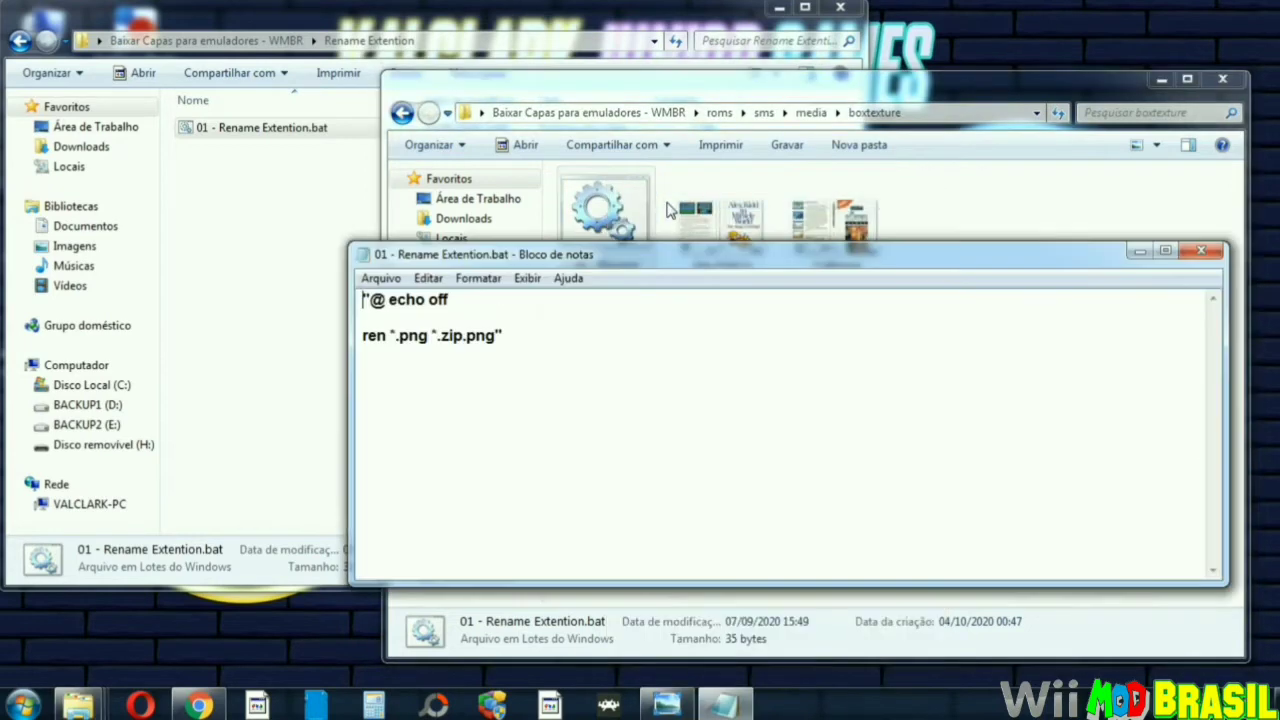
{"action": "left_click_drag", "start_coordinate": [806, 256], "coordinate": [983, 394]}
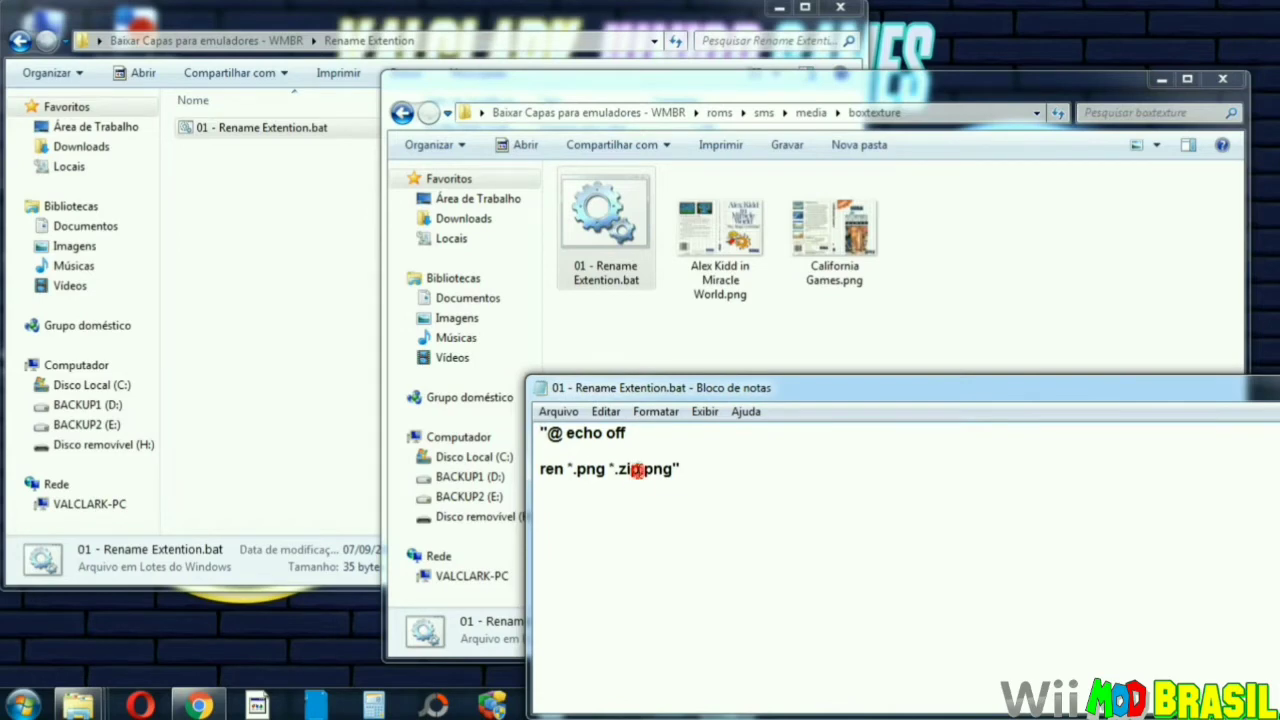
{"action": "left_click_drag", "start_coordinate": [640, 469], "coordinate": [626, 472]}
{"action": "type", "text": "sms"}
{"action": "key", "text": "BackSpace"}
{"action": "key", "text": "BackSpace"}
{"action": "key", "text": "BackSpace"}
{"action": "key", "text": "BackSpace"}
{"action": "type", "text": "zip."}
{"action": "left_click_drag", "start_coordinate": [641, 468], "coordinate": [628, 468]}
{"action": "left_click", "coordinate": [641, 488]}
{"action": "left_click", "coordinate": [558, 411]}
{"action": "left_click", "coordinate": [597, 475]}
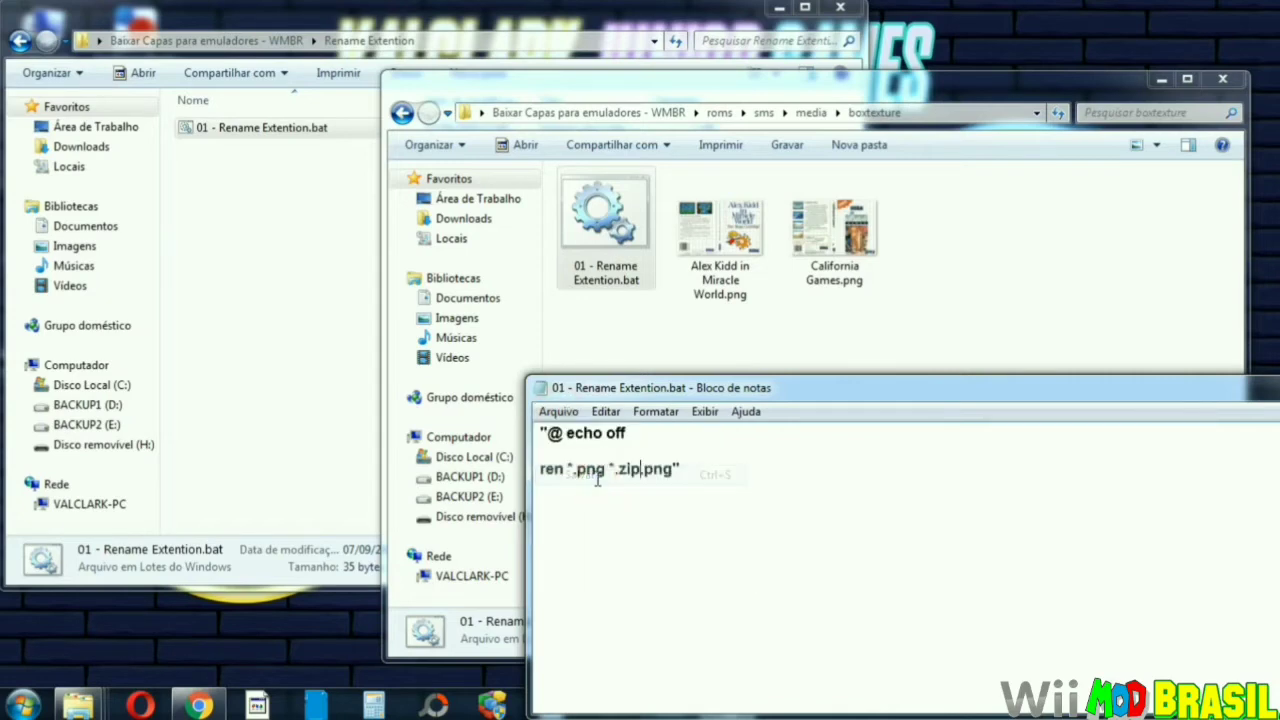
- Close the batch file's editor and run the batch in the sms boxtexture folder to add .zip to the cover names
{"action": "left_click_drag", "start_coordinate": [1180, 386], "coordinate": [983, 379]}
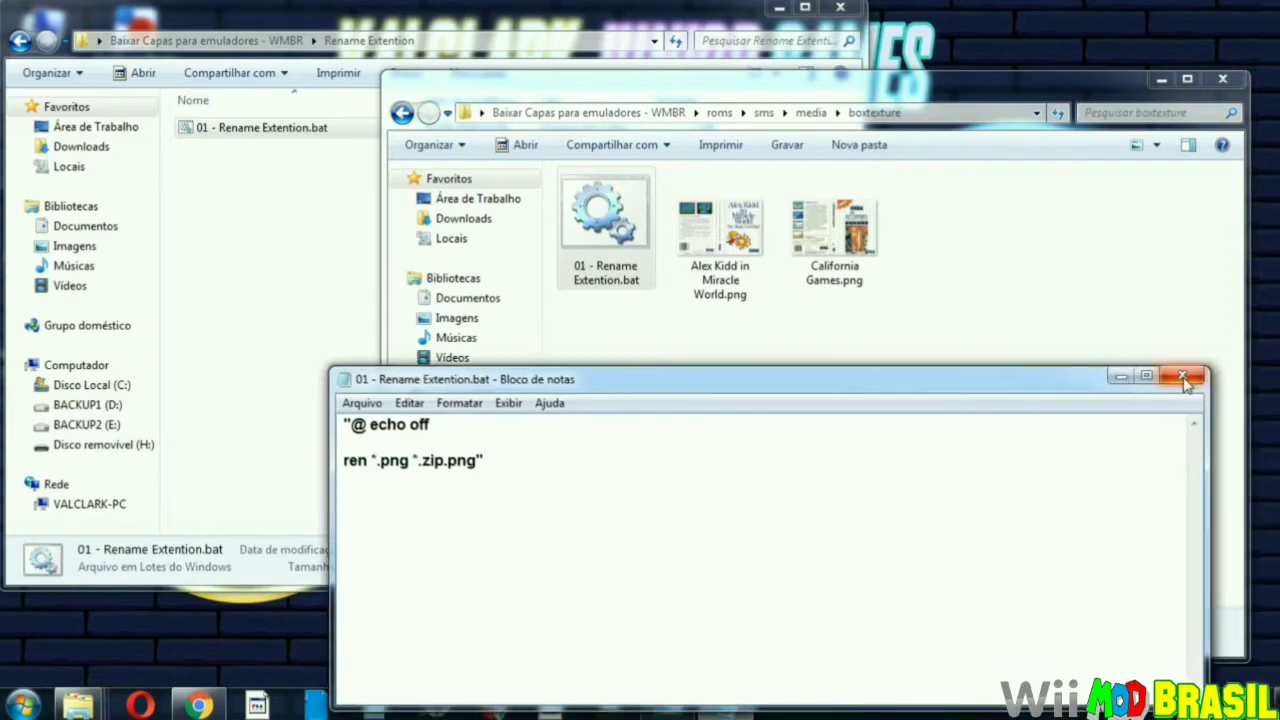
{"action": "left_click", "coordinate": [1184, 379]}
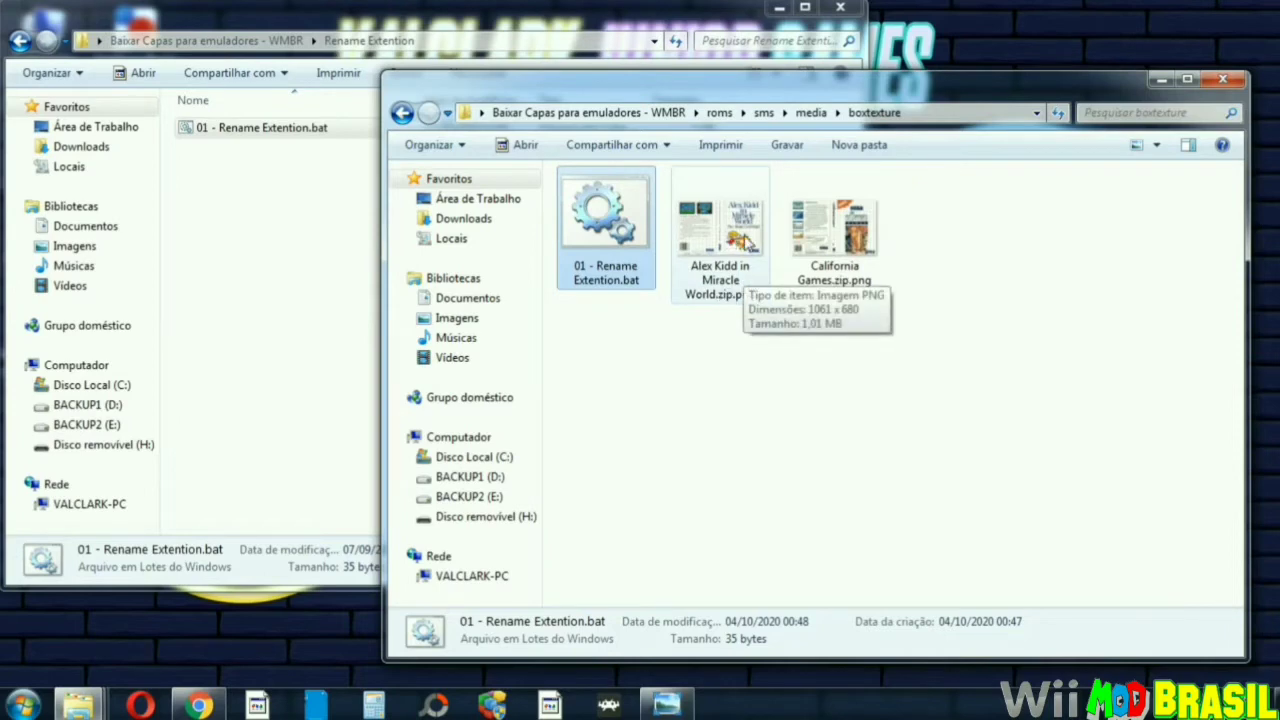
{"action": "left_click", "coordinate": [862, 332]}
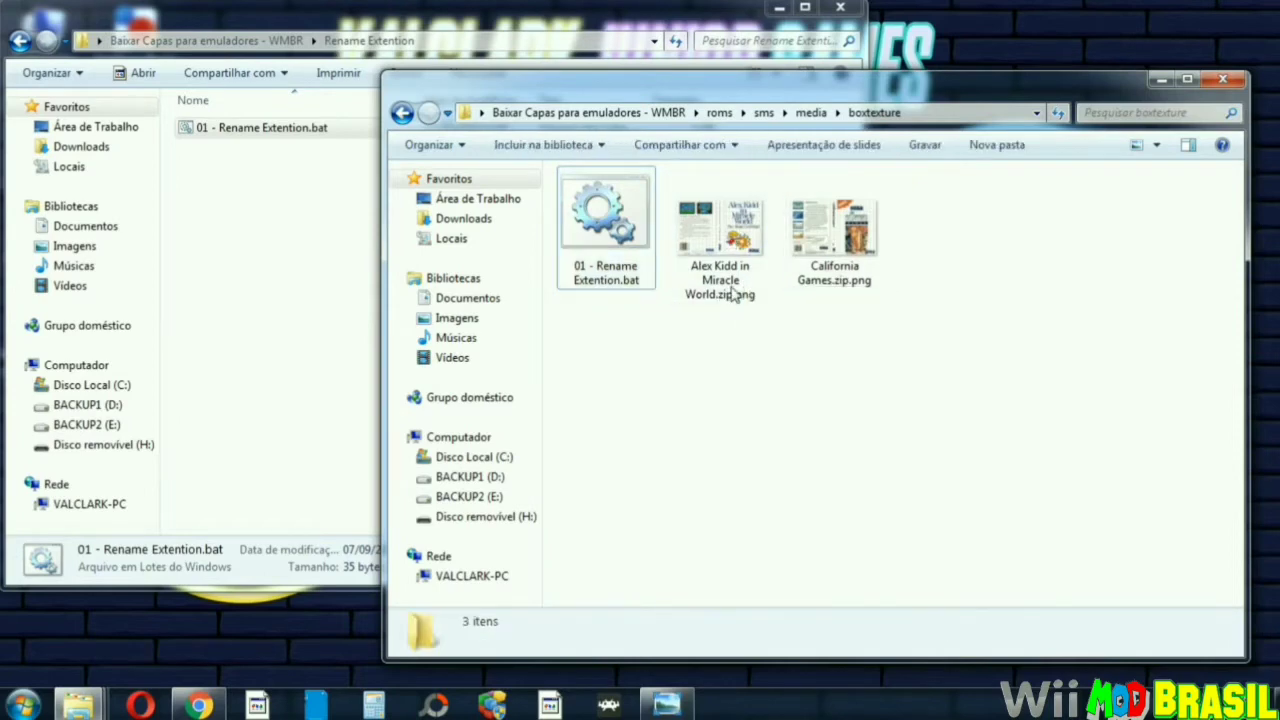
{"action": "mouse_move", "coordinate": [742, 308]}
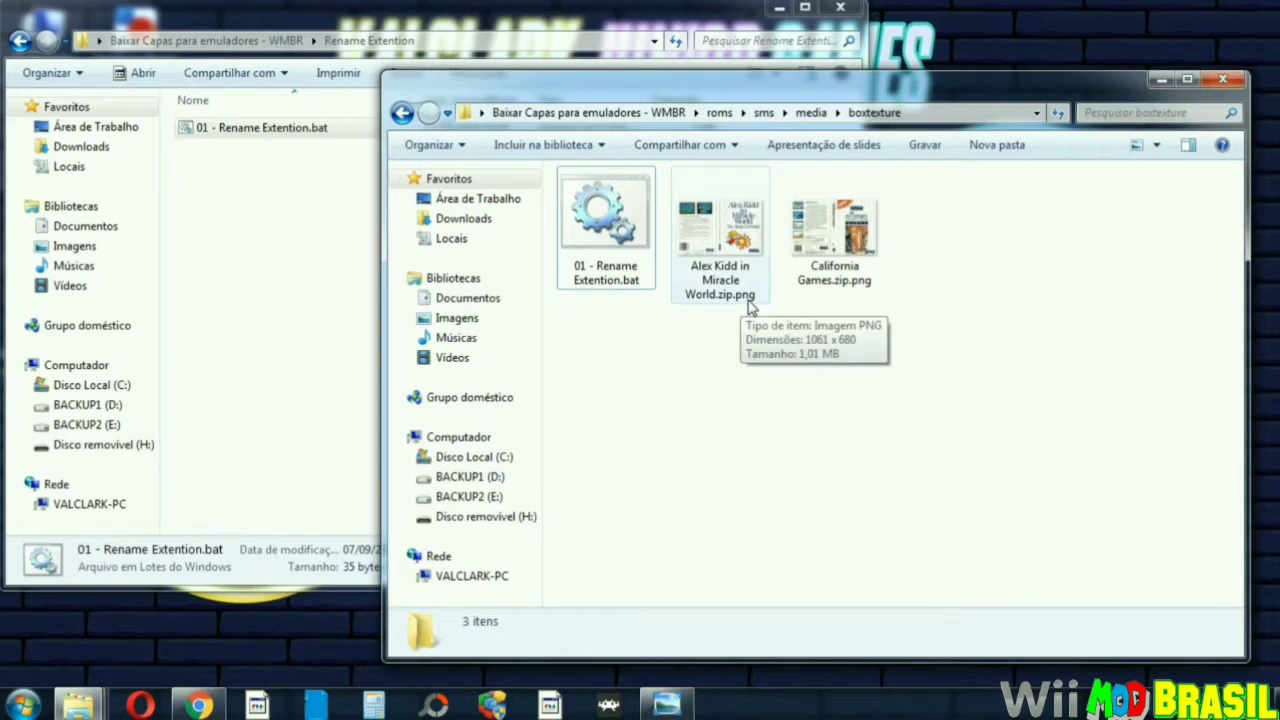
- Reopen the sms batch file for editing, retype the ".zip" part of its ren command, then save and close it
{"action": "left_click", "coordinate": [630, 252]}
{"action": "right_click", "coordinate": [626, 254]}
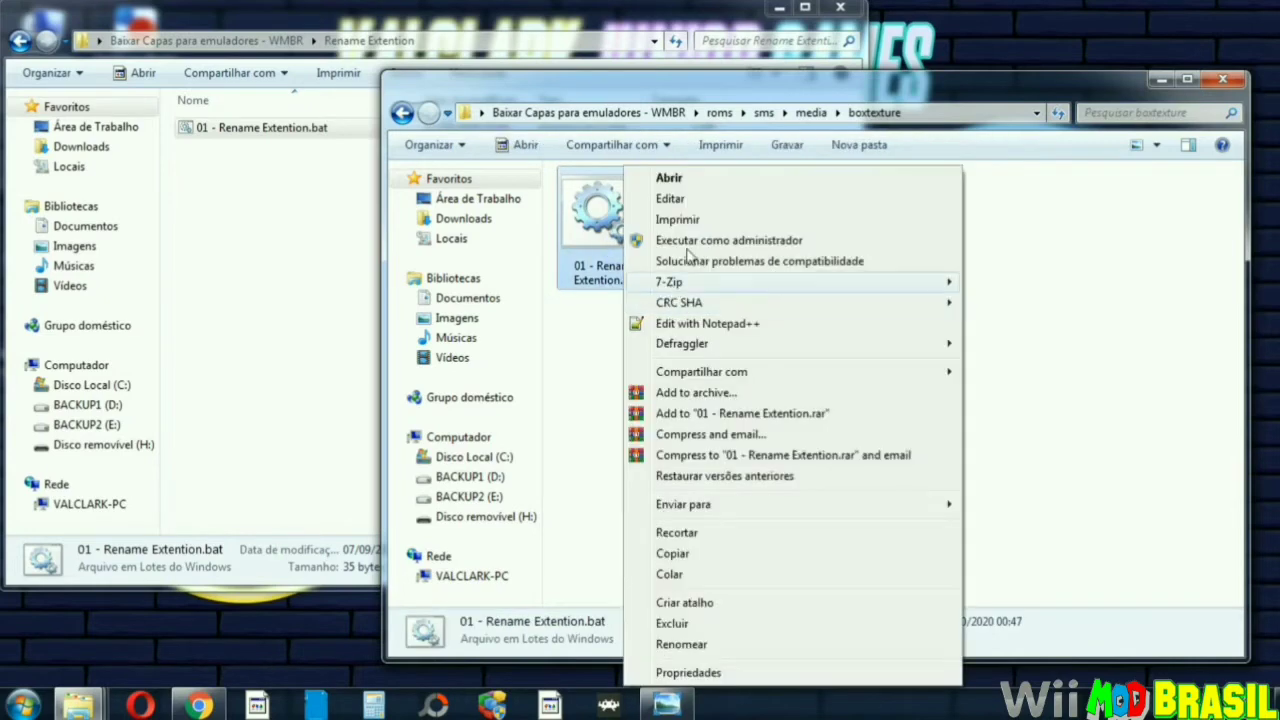
{"action": "left_click", "coordinate": [669, 199]}
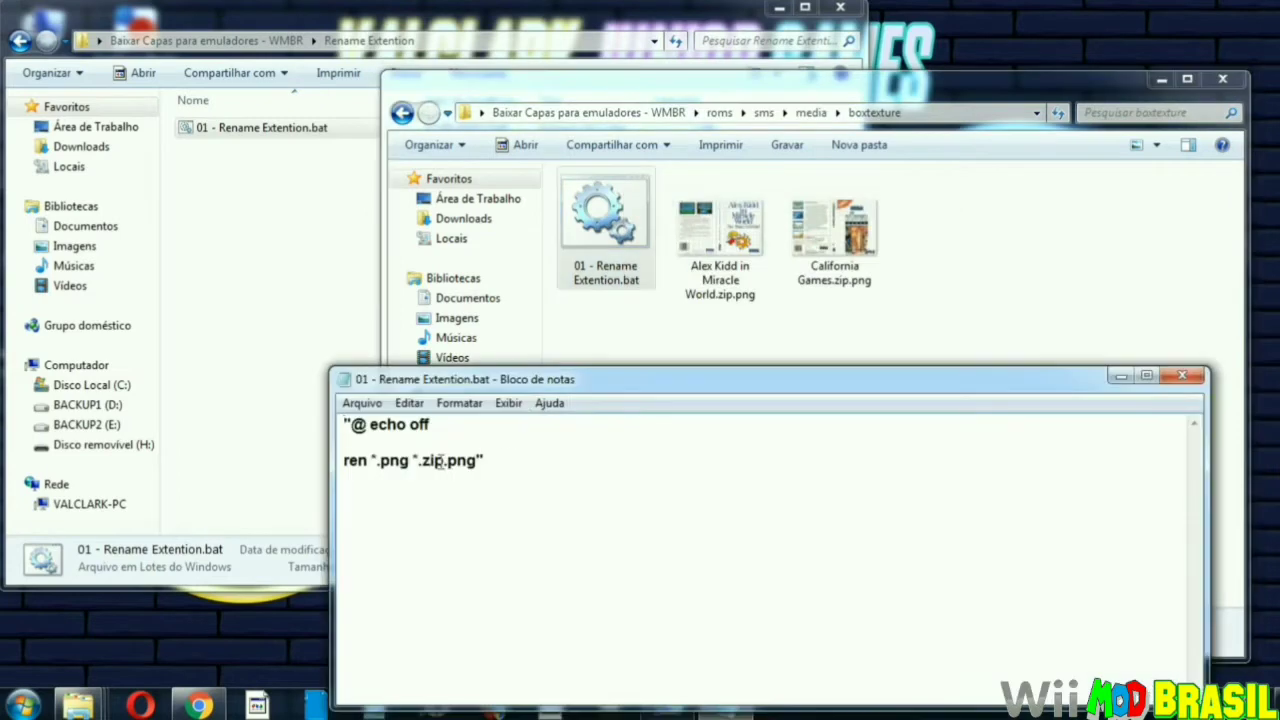
{"action": "double_click", "coordinate": [438, 461]}
{"action": "type", "text": "aaa"}
{"action": "key", "text": "BackSpace"}
{"action": "key", "text": "BackSpace"}
{"action": "key", "text": "BackSpace"}
{"action": "key", "text": "BackSpace"}
{"action": "type", "text": ".zip"}
{"action": "left_click", "coordinate": [362, 403]}
{"action": "left_click", "coordinate": [376, 463]}
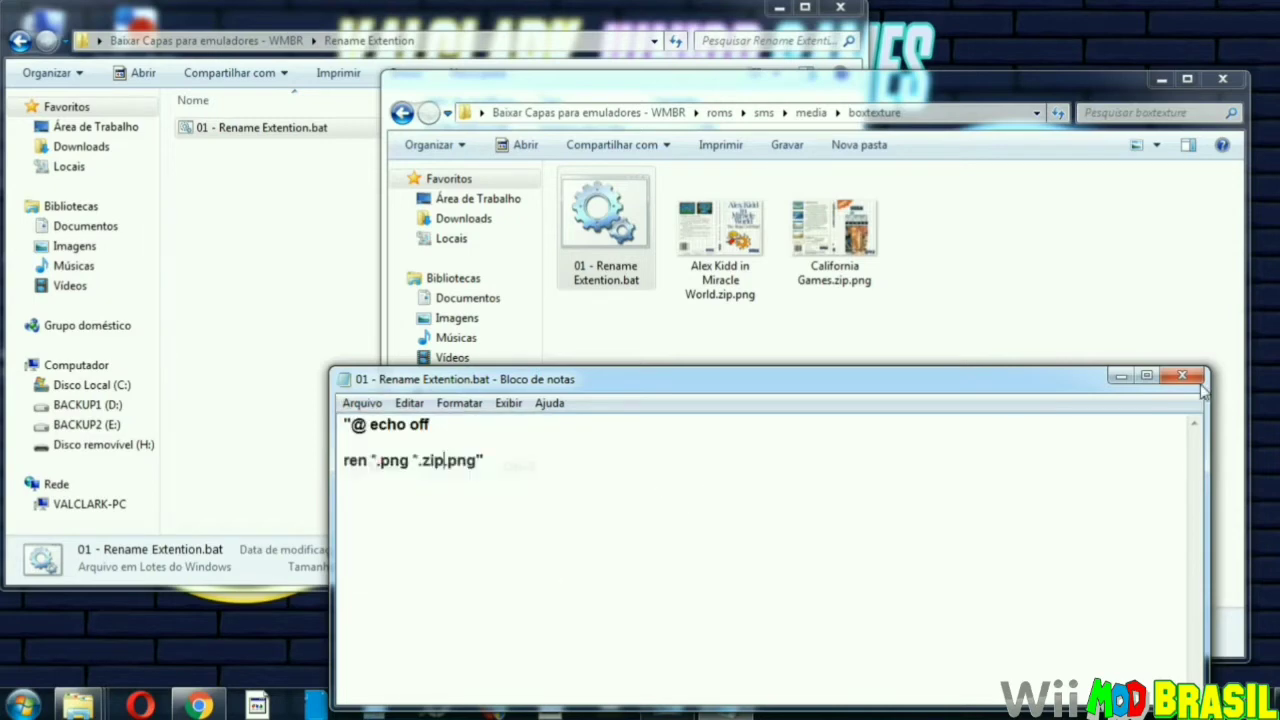
{"action": "left_click", "coordinate": [1181, 376]}
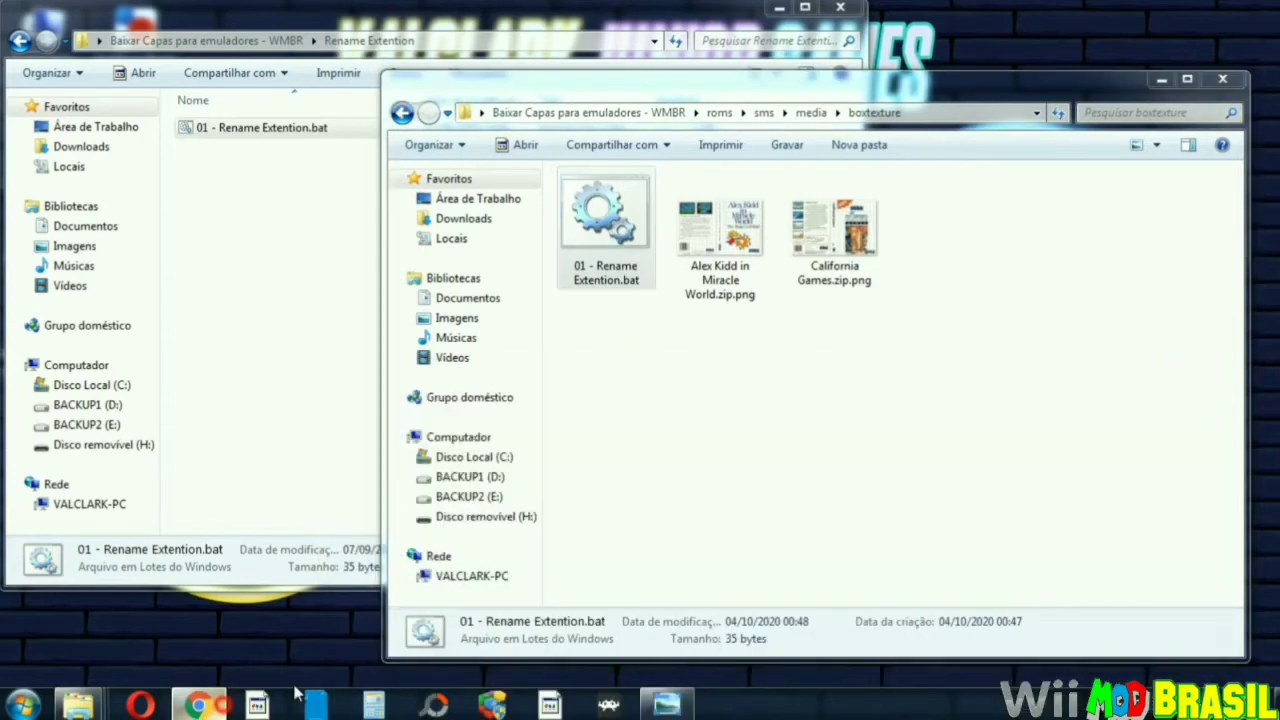
- Switch to Chrome to view the additional tutorials section of the blog post preview, and return to the folder windows
{"action": "left_click", "coordinate": [199, 706]}
{"action": "scroll", "coordinate": [781, 392], "scroll_direction": "down", "scroll_amount": 15}
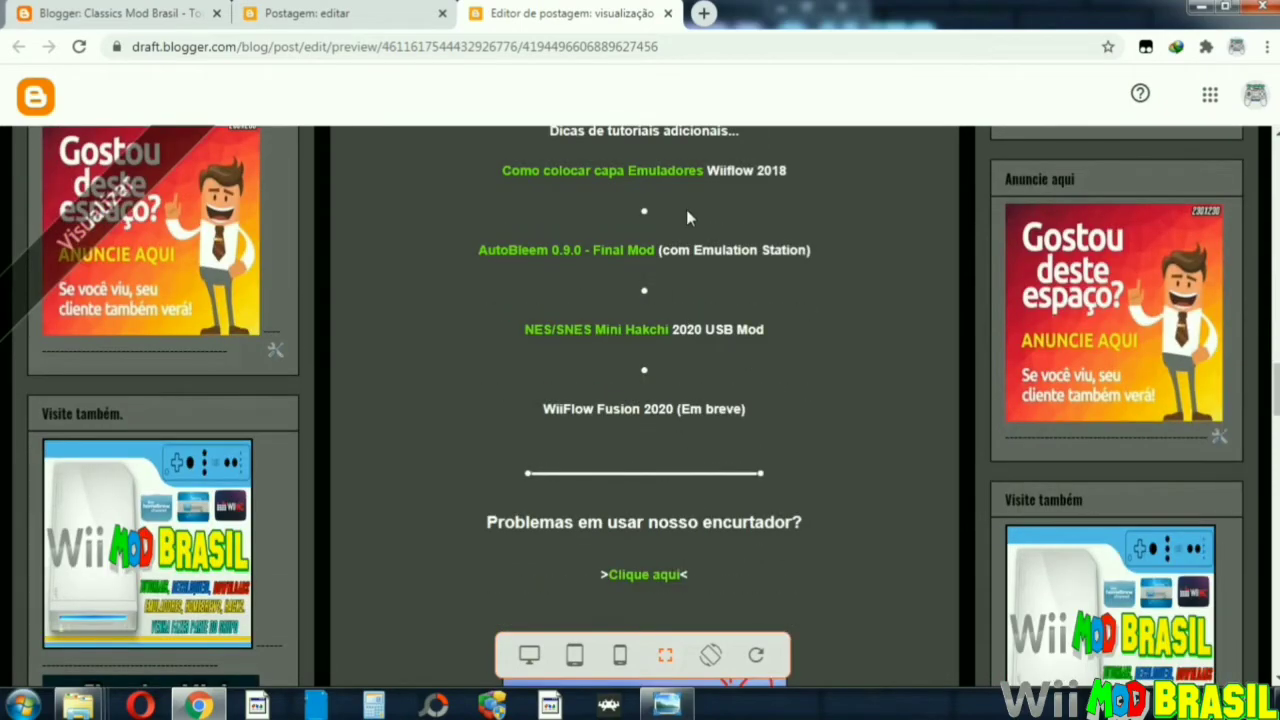
{"action": "scroll", "coordinate": [553, 282], "scroll_direction": "up", "scroll_amount": 1}
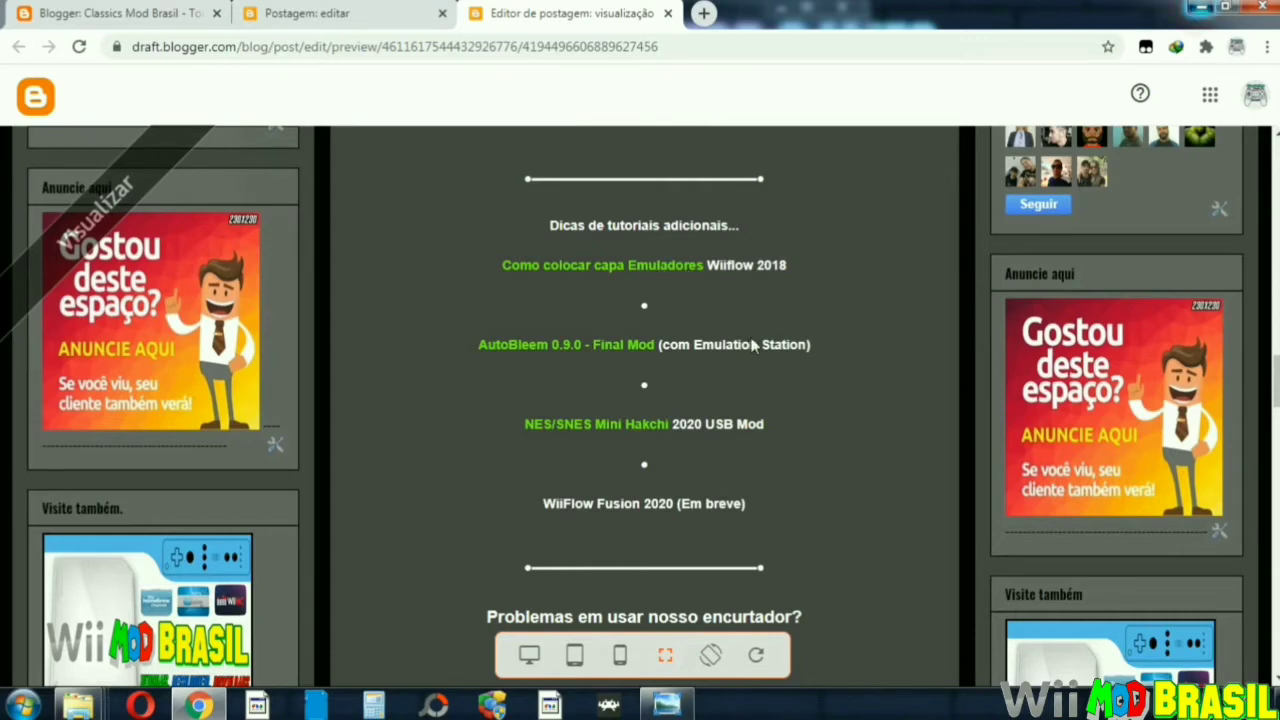
{"action": "left_click", "coordinate": [1199, 9]}
- Copy the batch file from the sms boxtexture folder and open the roms > nes folder
{"action": "right_click", "coordinate": [608, 228]}
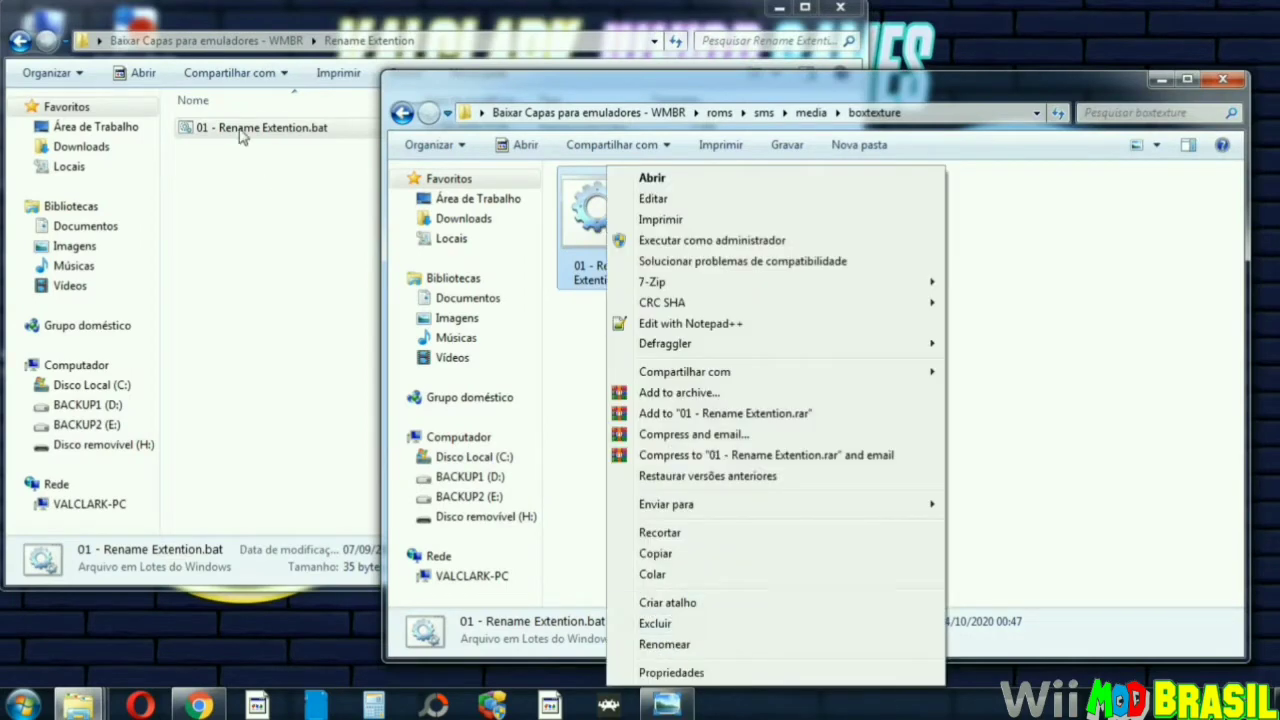
{"action": "left_click", "coordinate": [655, 553]}
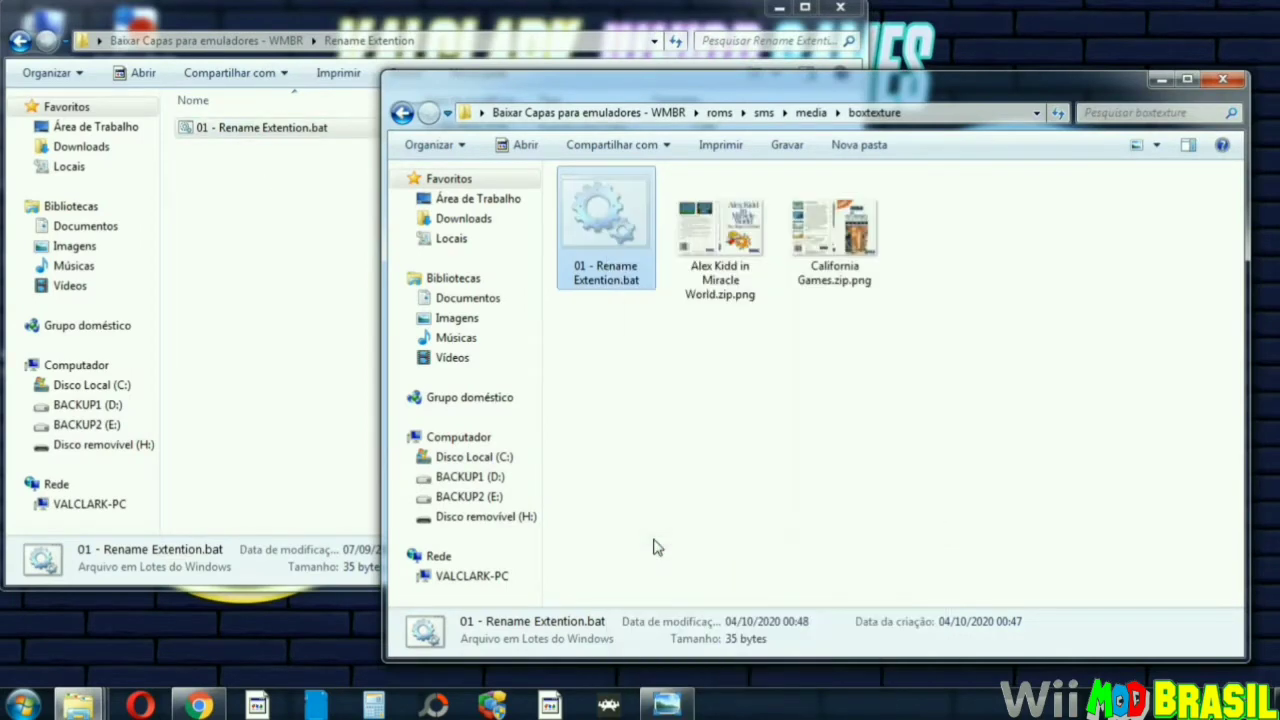
{"action": "key", "text": "BackSpace"}
{"action": "key", "text": "BackSpace"}
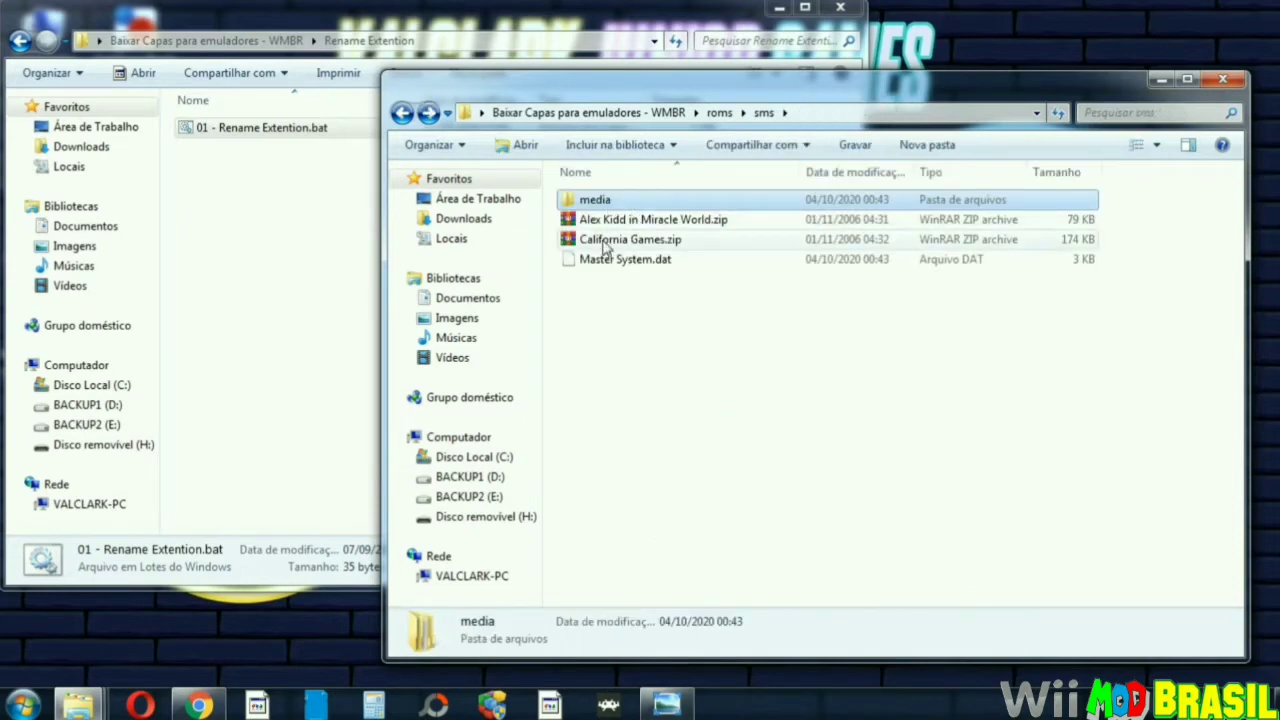
{"action": "key", "text": "BackSpace"}
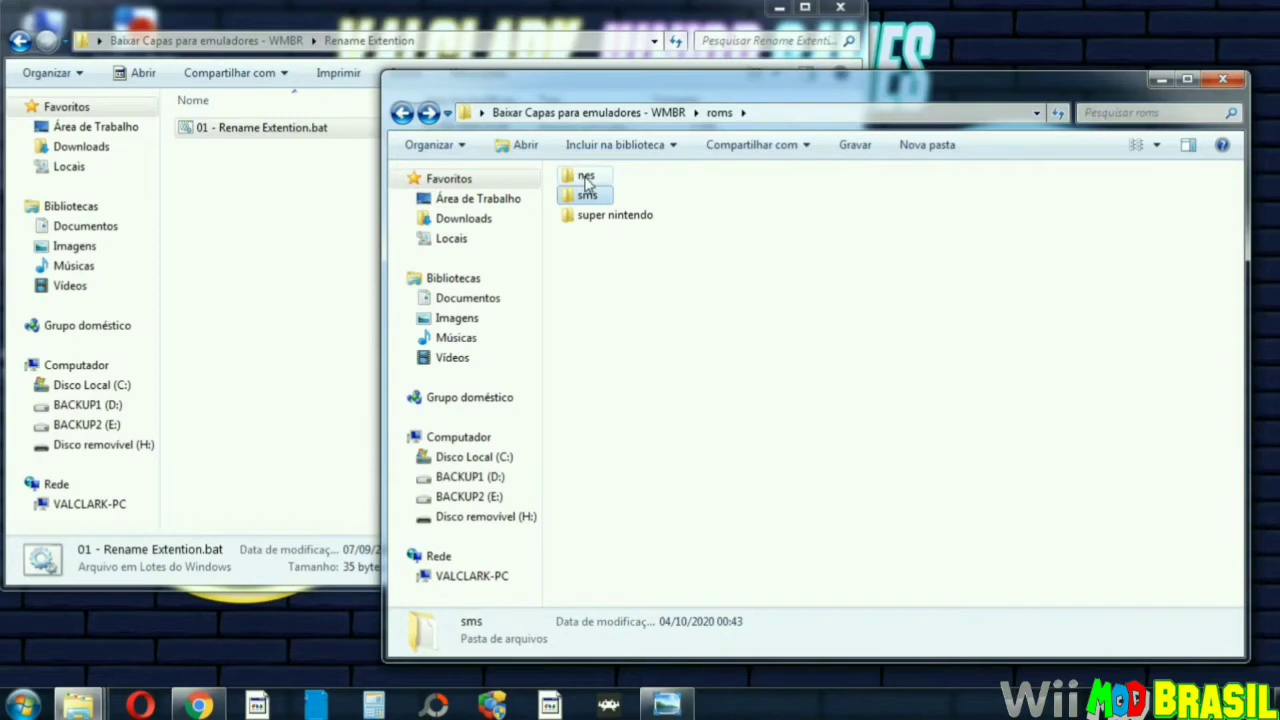
{"action": "double_click", "coordinate": [586, 178]}
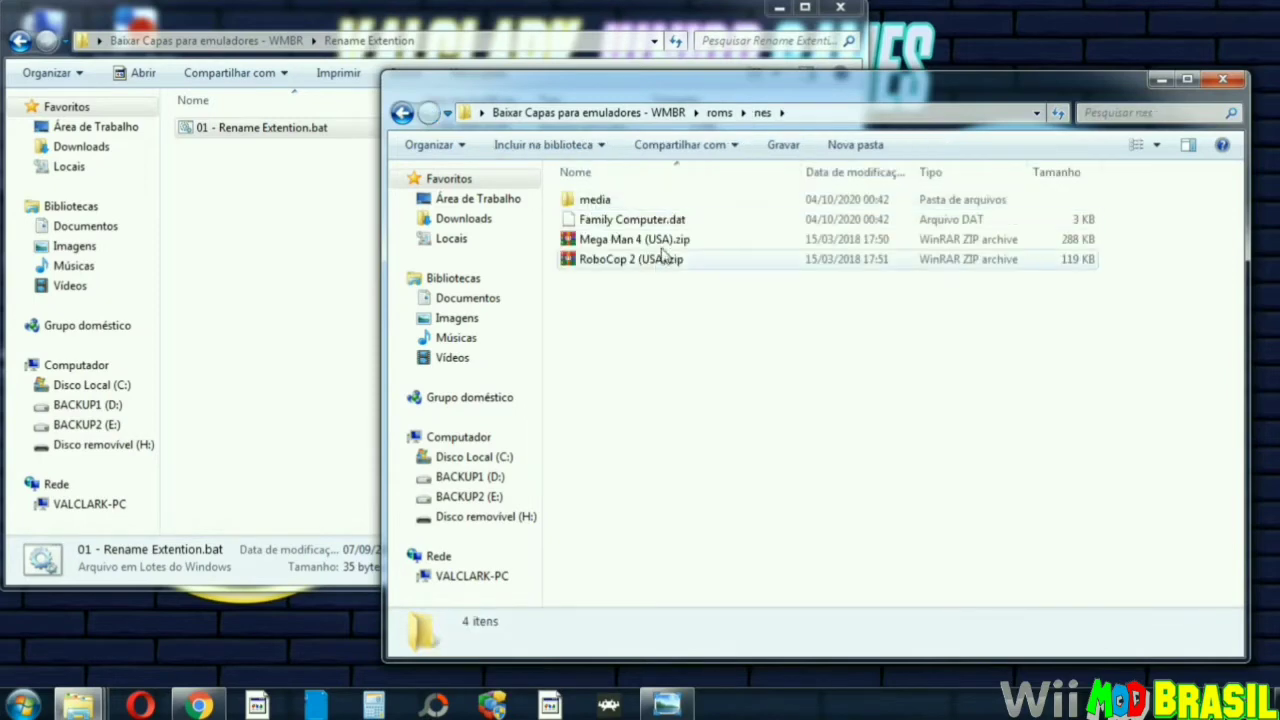
- Check the Mega Man 4 and RoboCop 2 ROM extensions and open the nes > media > boxtexture folder
{"action": "left_click", "coordinate": [658, 242]}
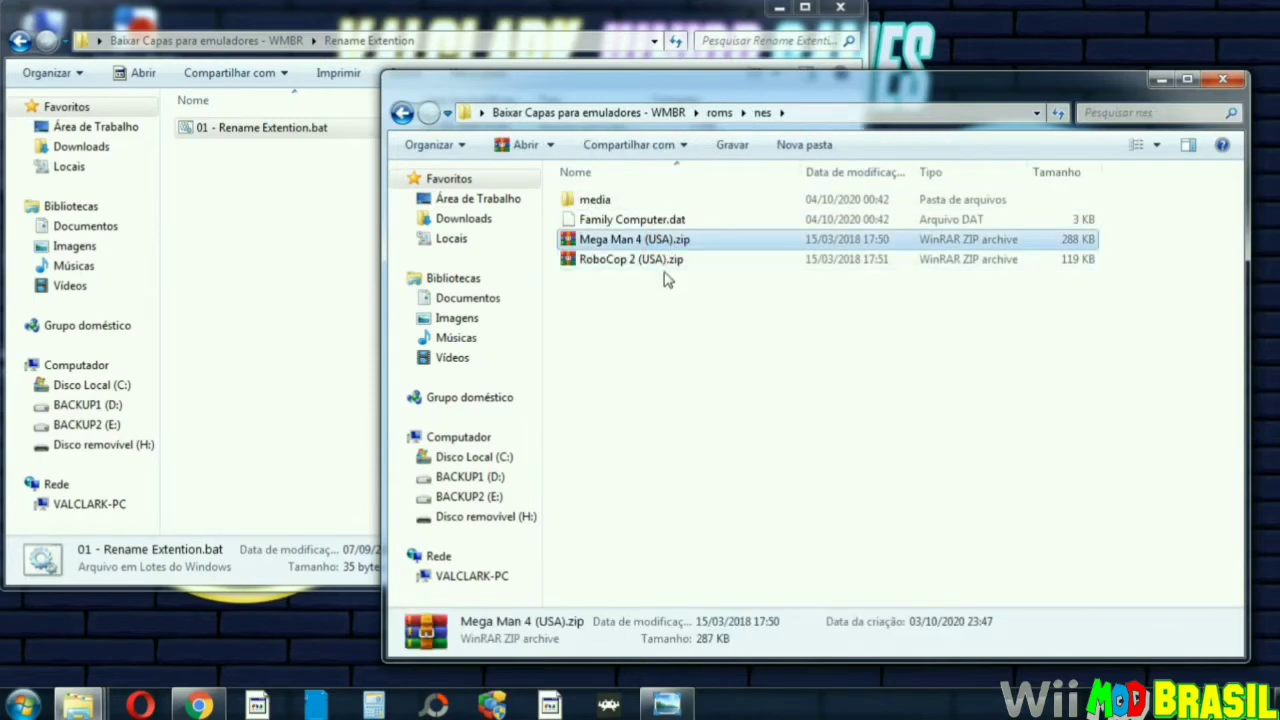
{"action": "left_click", "coordinate": [665, 258]}
{"action": "left_click", "coordinate": [686, 241]}
{"action": "left_click", "coordinate": [677, 261]}
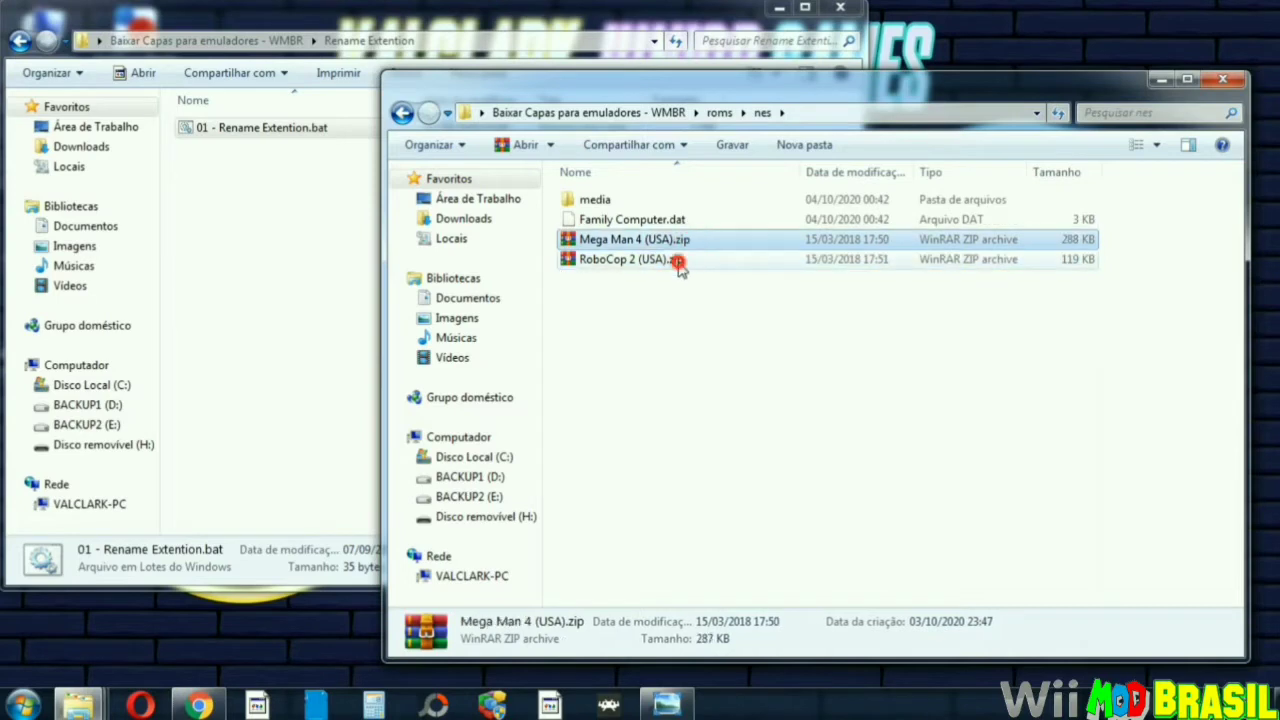
{"action": "double_click", "coordinate": [598, 202]}
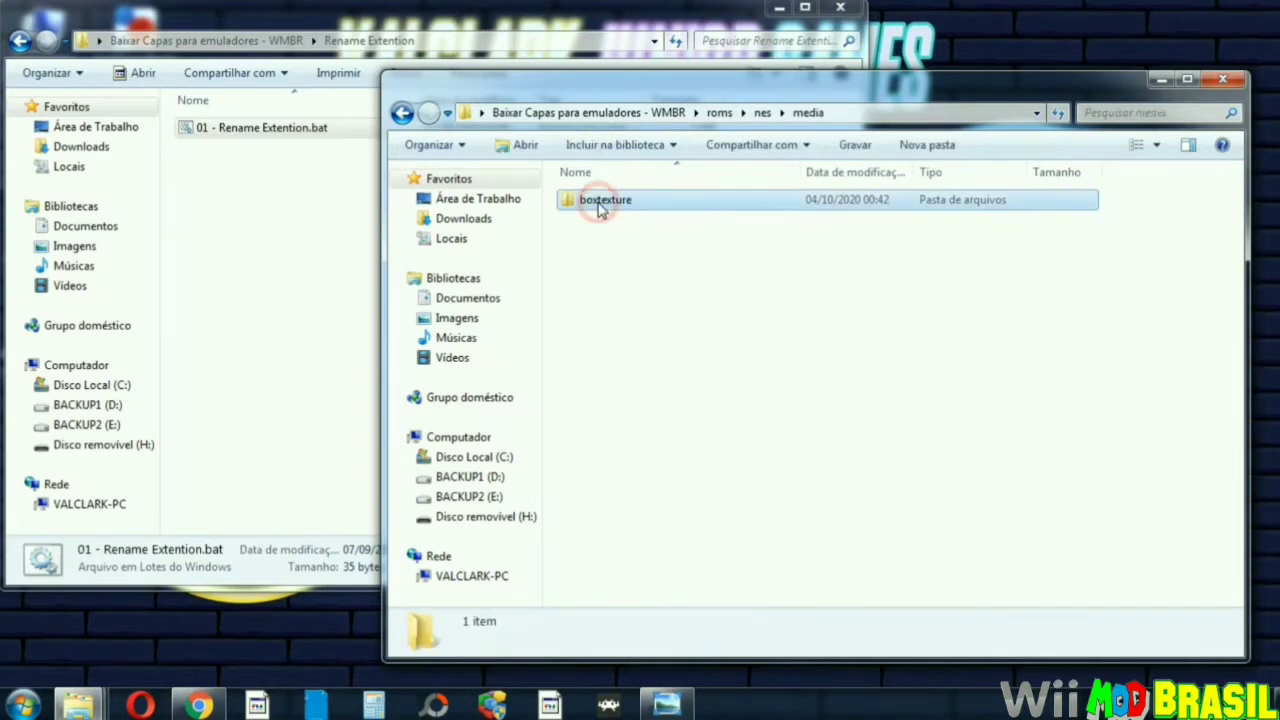
{"action": "left_click", "coordinate": [600, 203]}
{"action": "double_click", "coordinate": [600, 203]}
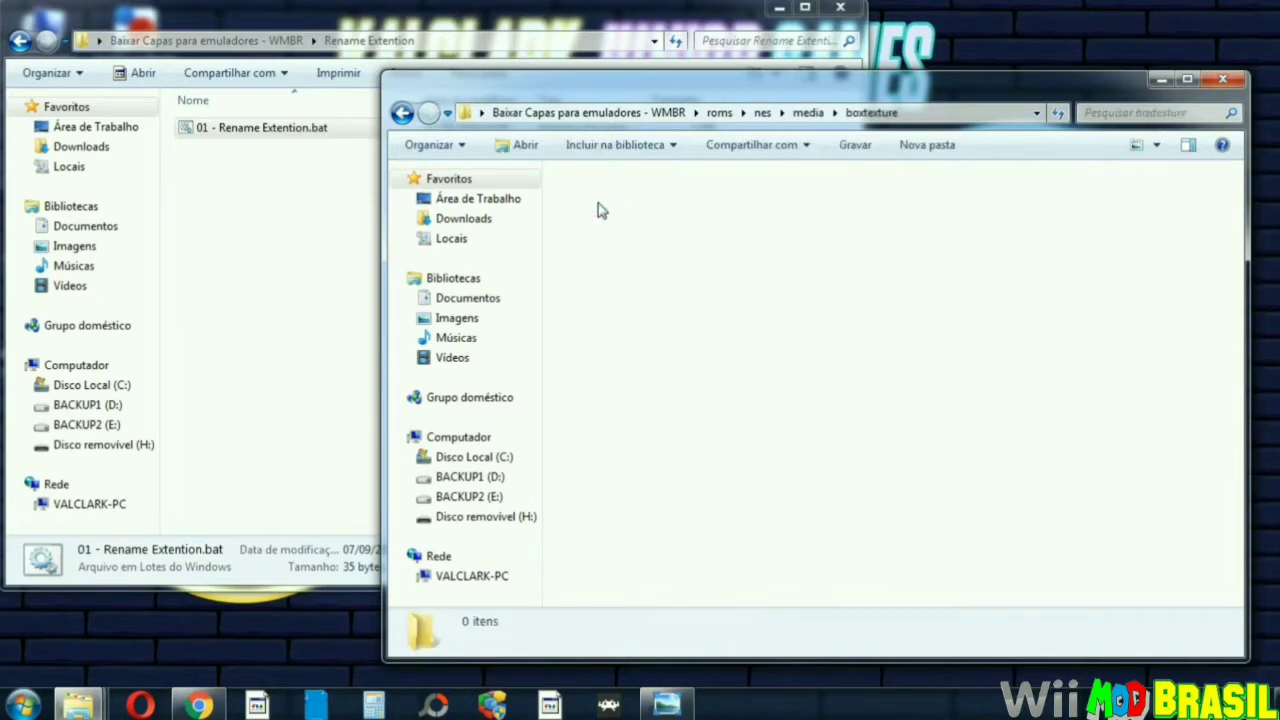
- Paste the Rename Extention batch file into nes > media > boxtexture, check the zip part of its ren command, and close it
{"action": "right_click", "coordinate": [883, 392]}
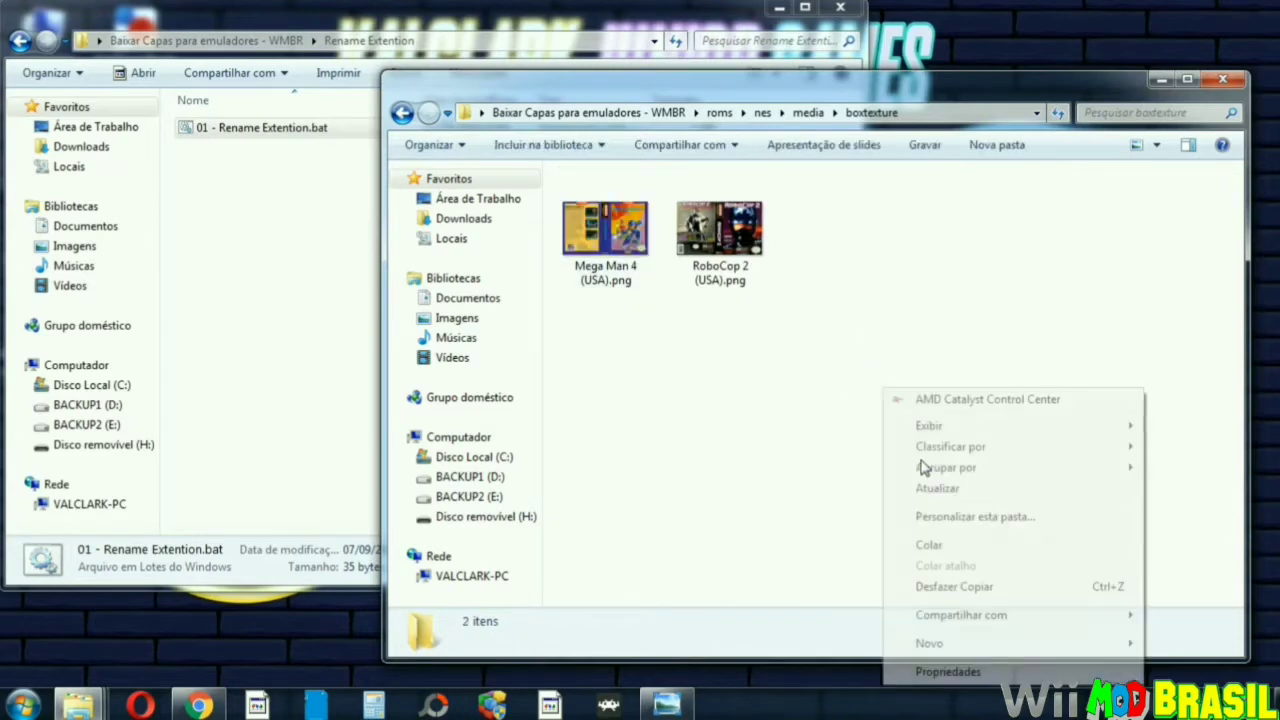
{"action": "left_click", "coordinate": [953, 548]}
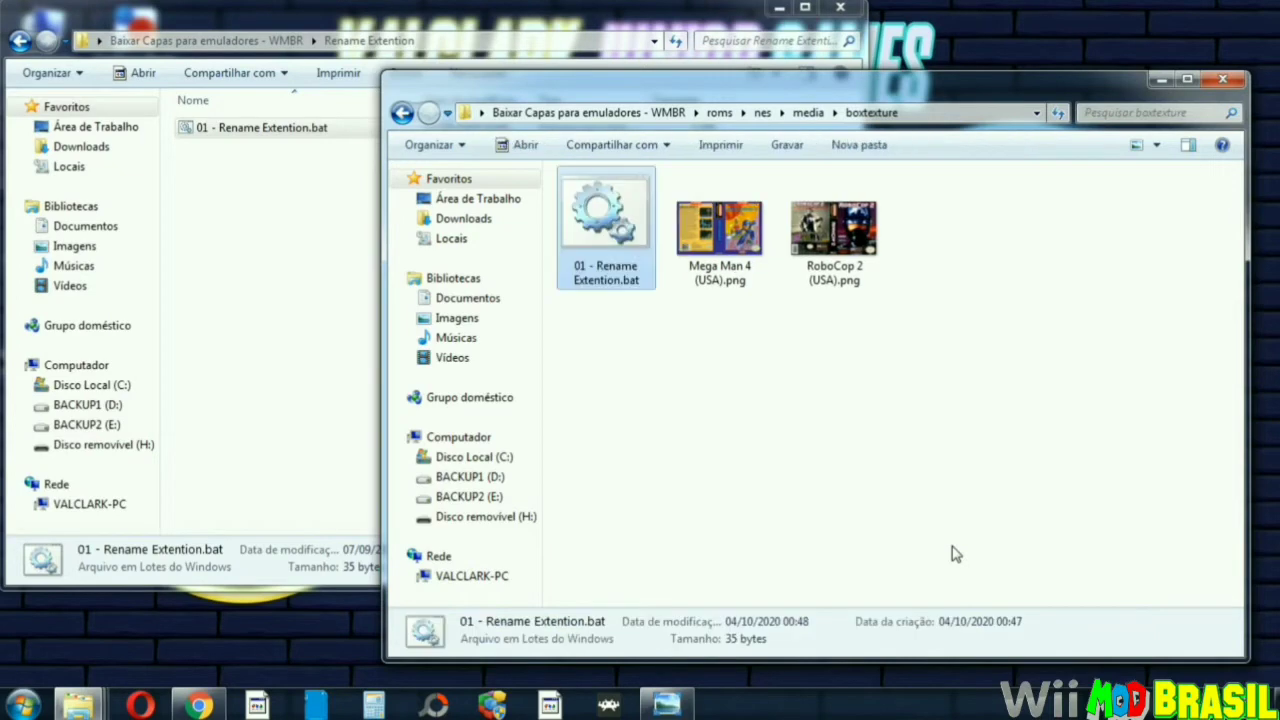
{"action": "right_click", "coordinate": [625, 235]}
{"action": "left_click", "coordinate": [689, 219]}
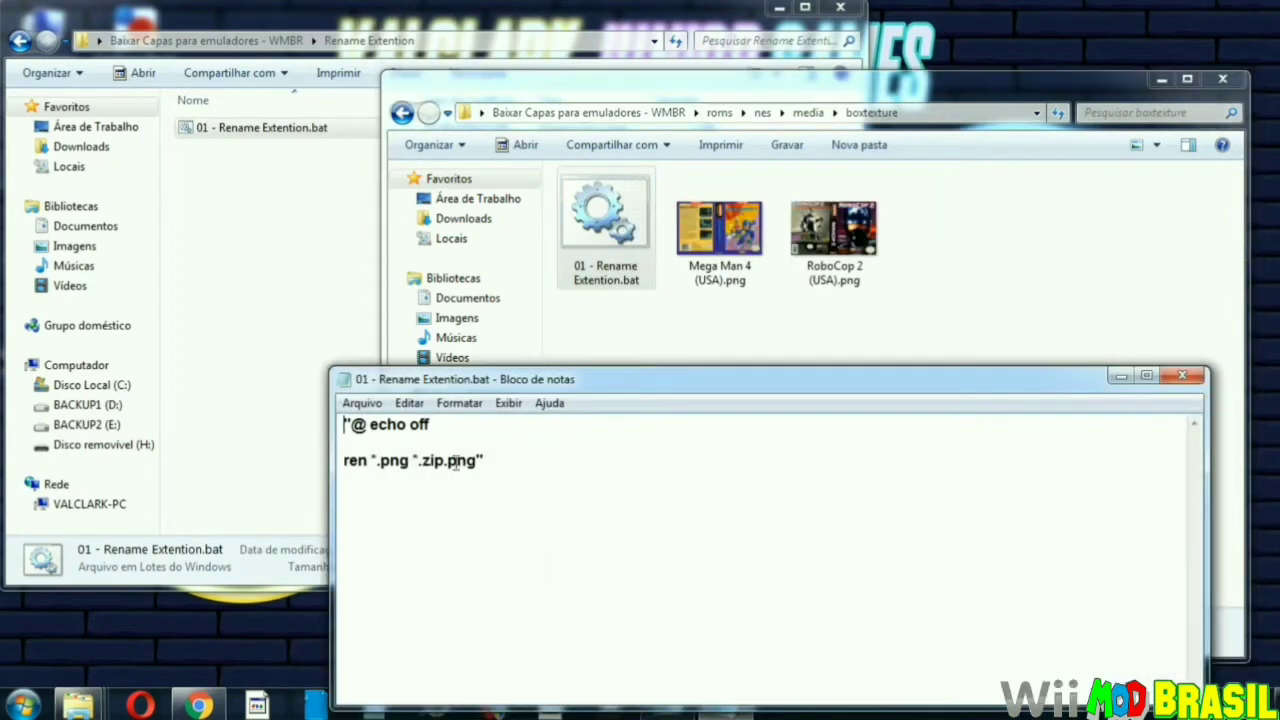
{"action": "left_click_drag", "start_coordinate": [444, 460], "coordinate": [422, 462]}
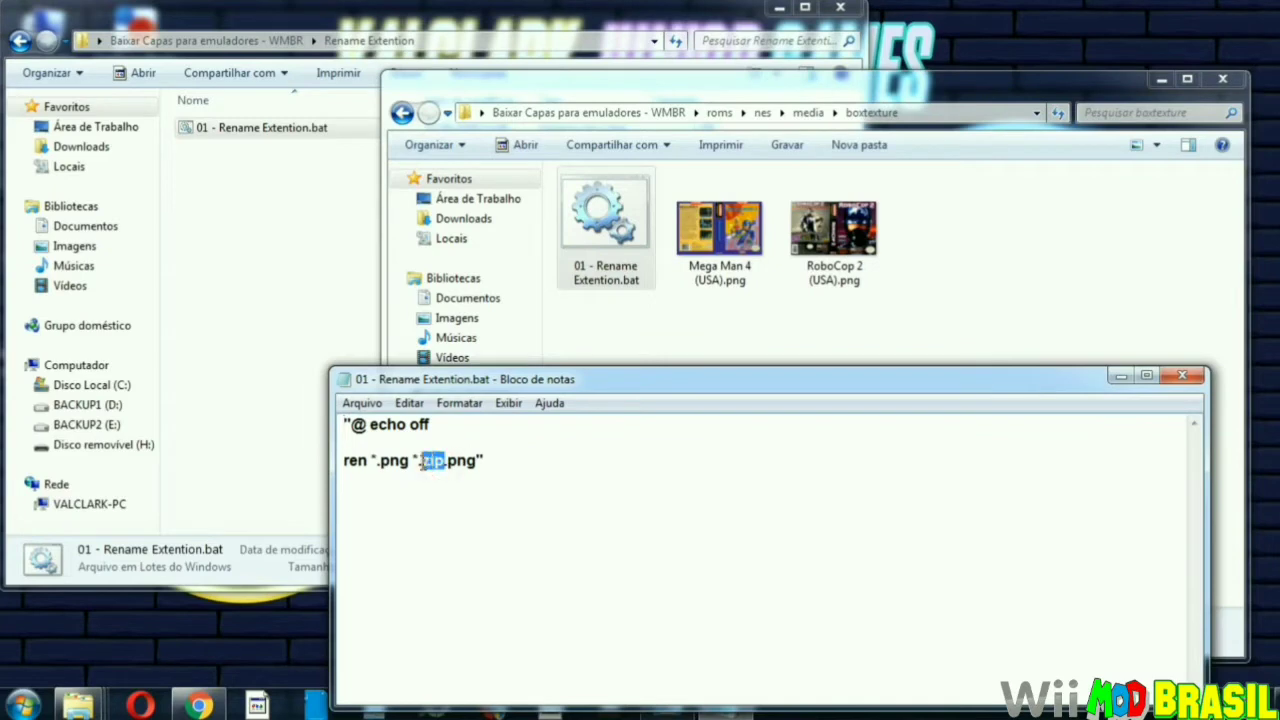
{"action": "left_click", "coordinate": [1182, 379]}
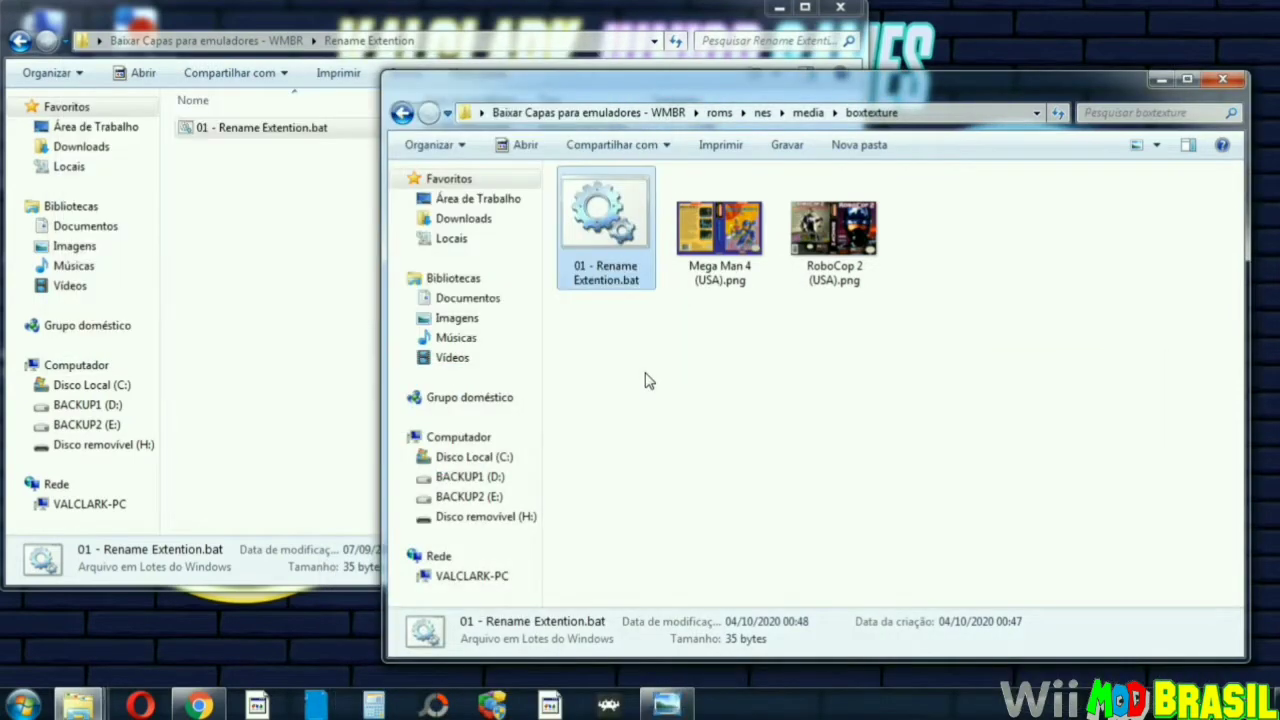
- Run the batch file on the nes covers, permanently delete it from boxtexture, and go back up to the nes folder
{"action": "key", "text": "Return"}
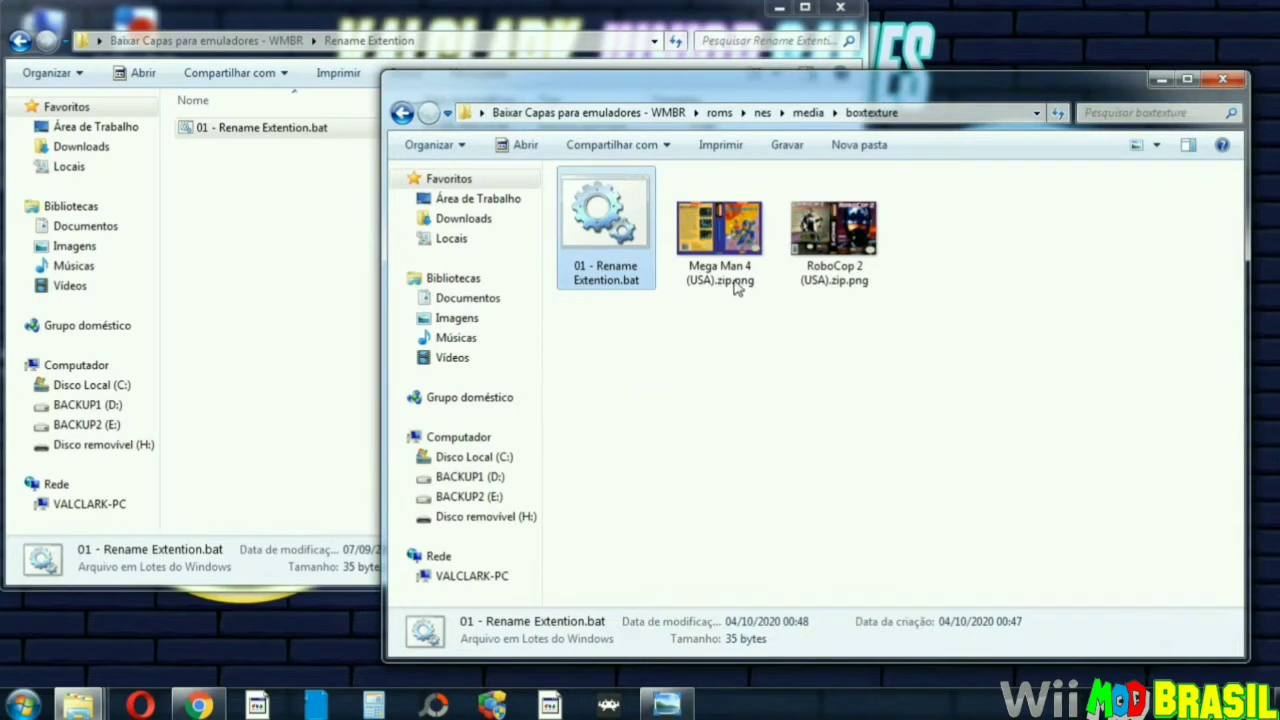
{"action": "left_click", "coordinate": [620, 230]}
{"action": "key", "text": "shift+Delete"}
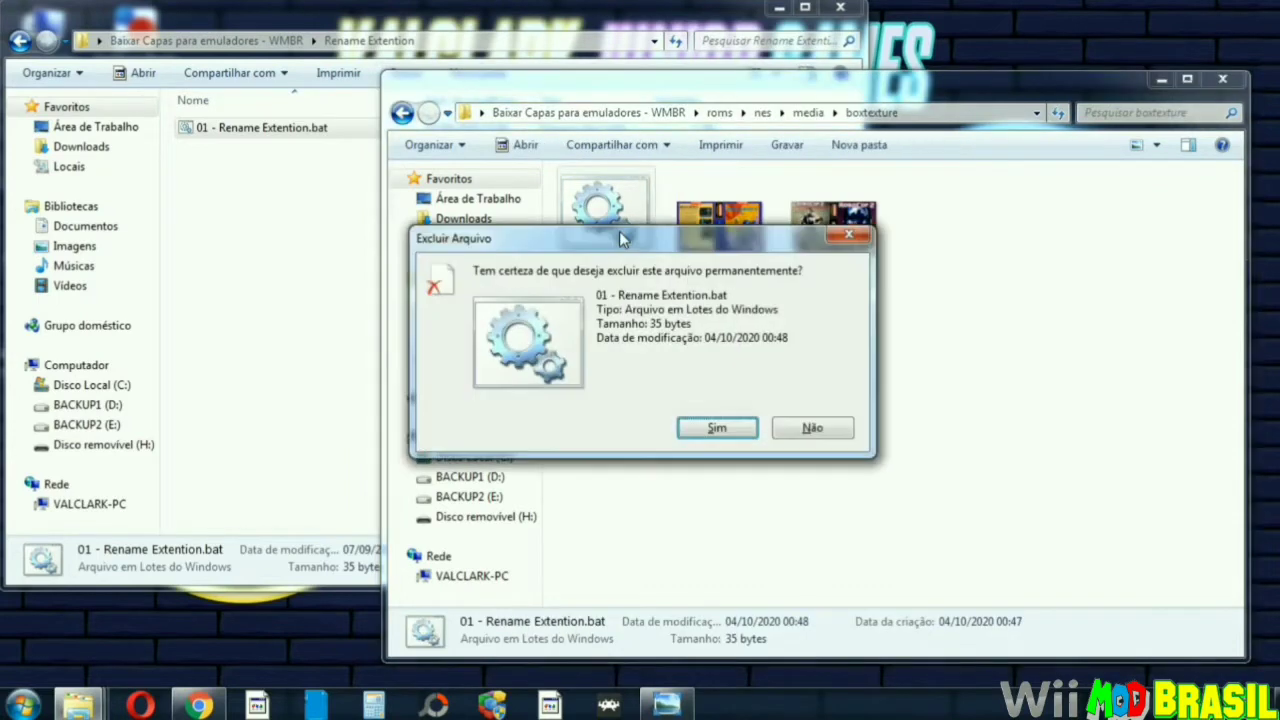
{"action": "key", "text": "Return"}
{"action": "key", "text": "BackSpace"}
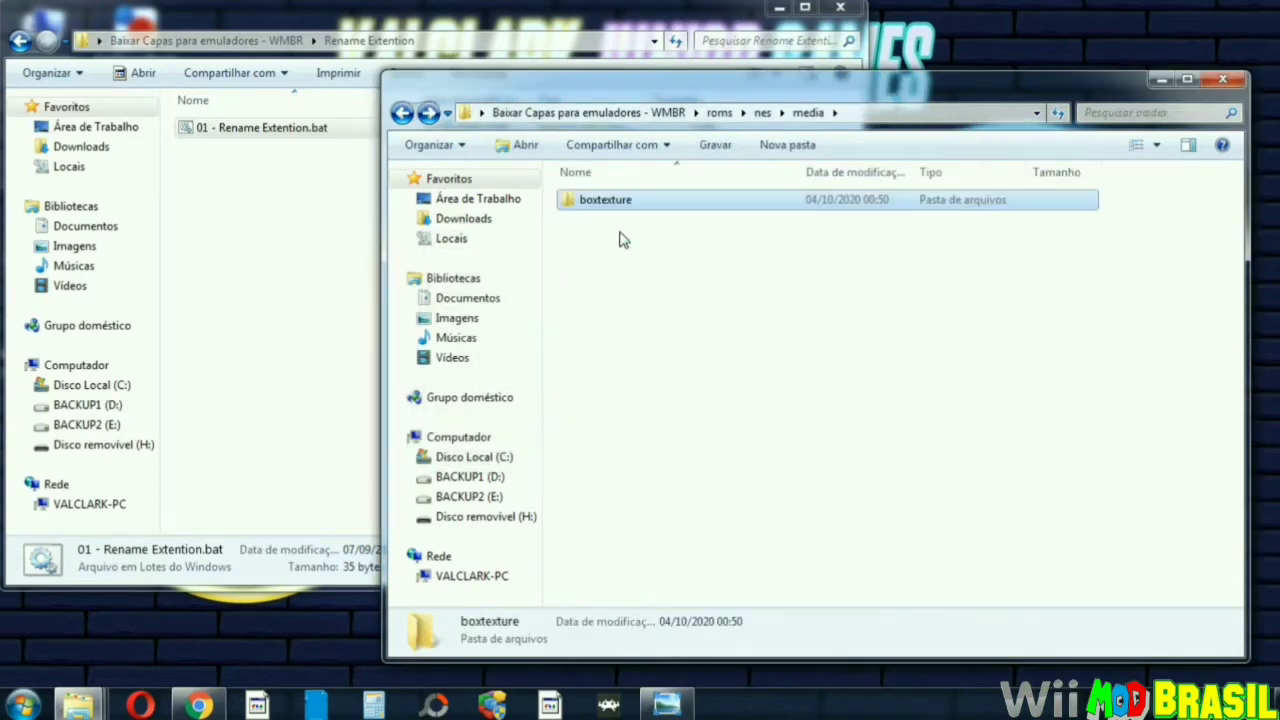
{"action": "key", "text": "BackSpace"}
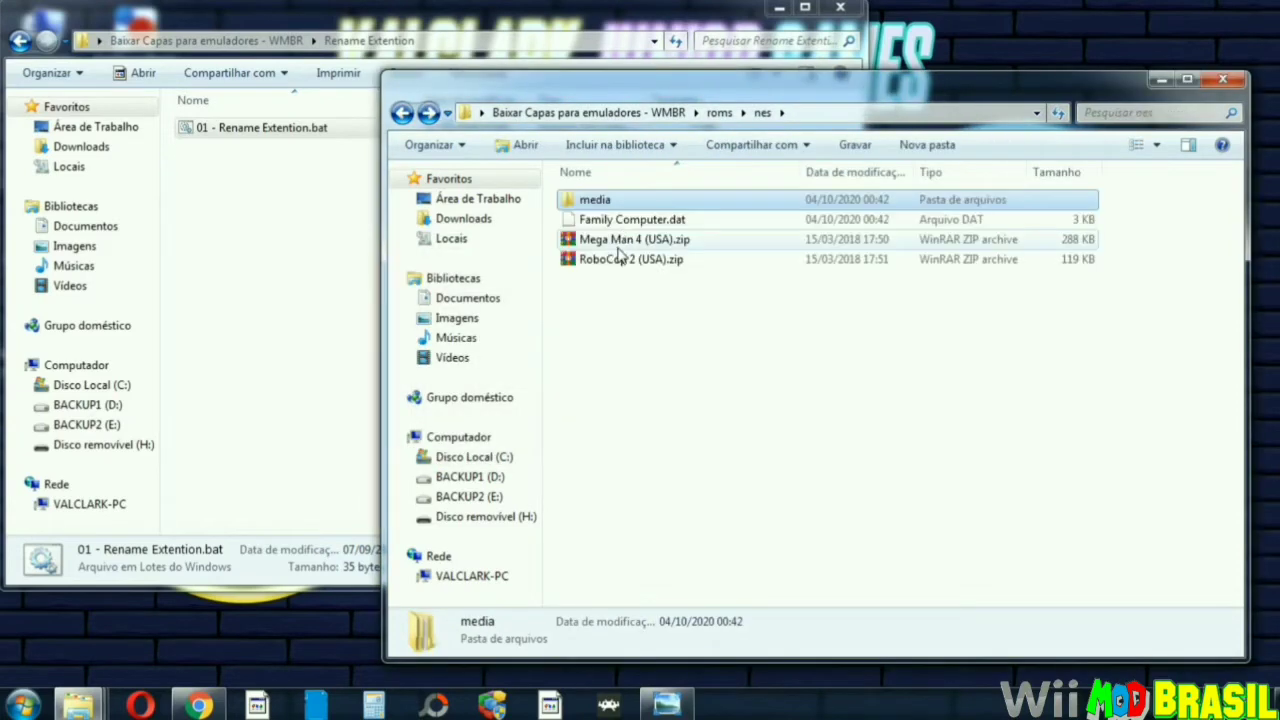
- Extract Mega Man 4 (USA).zip directly into the nes folder and select the extracted .nes file
{"action": "left_click", "coordinate": [627, 245]}
{"action": "right_click", "coordinate": [627, 246]}
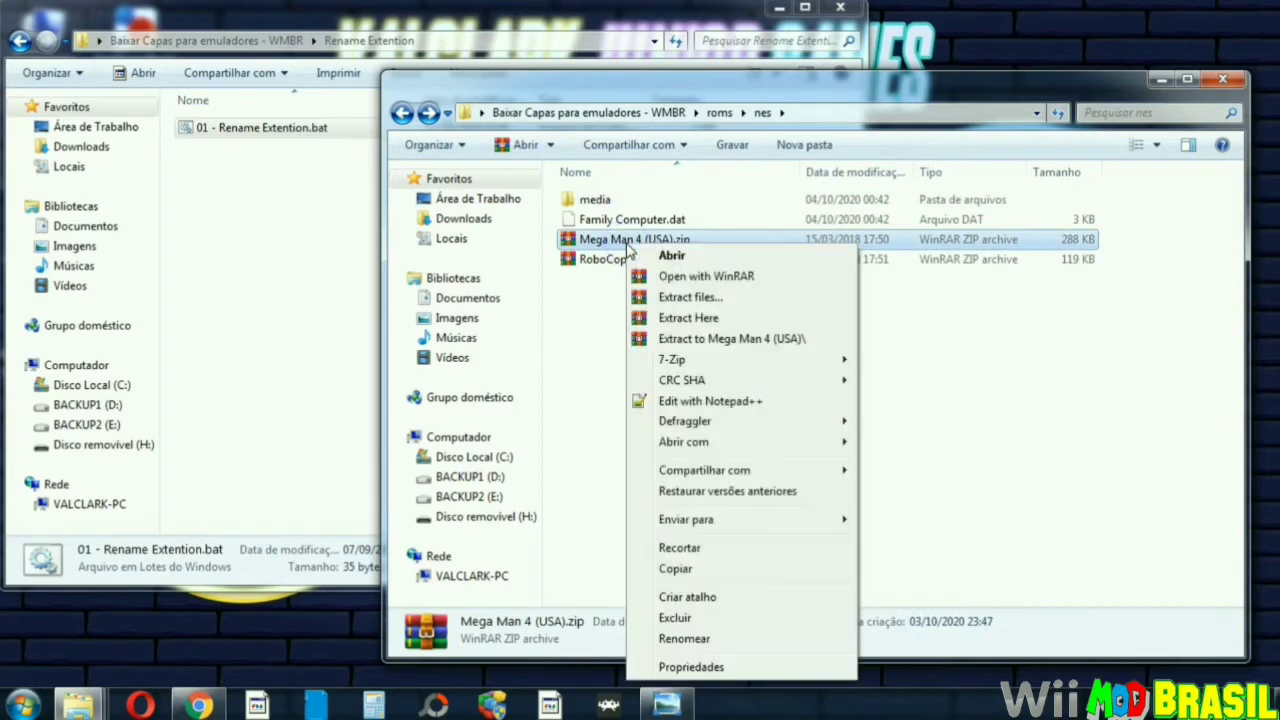
{"action": "left_click", "coordinate": [684, 320]}
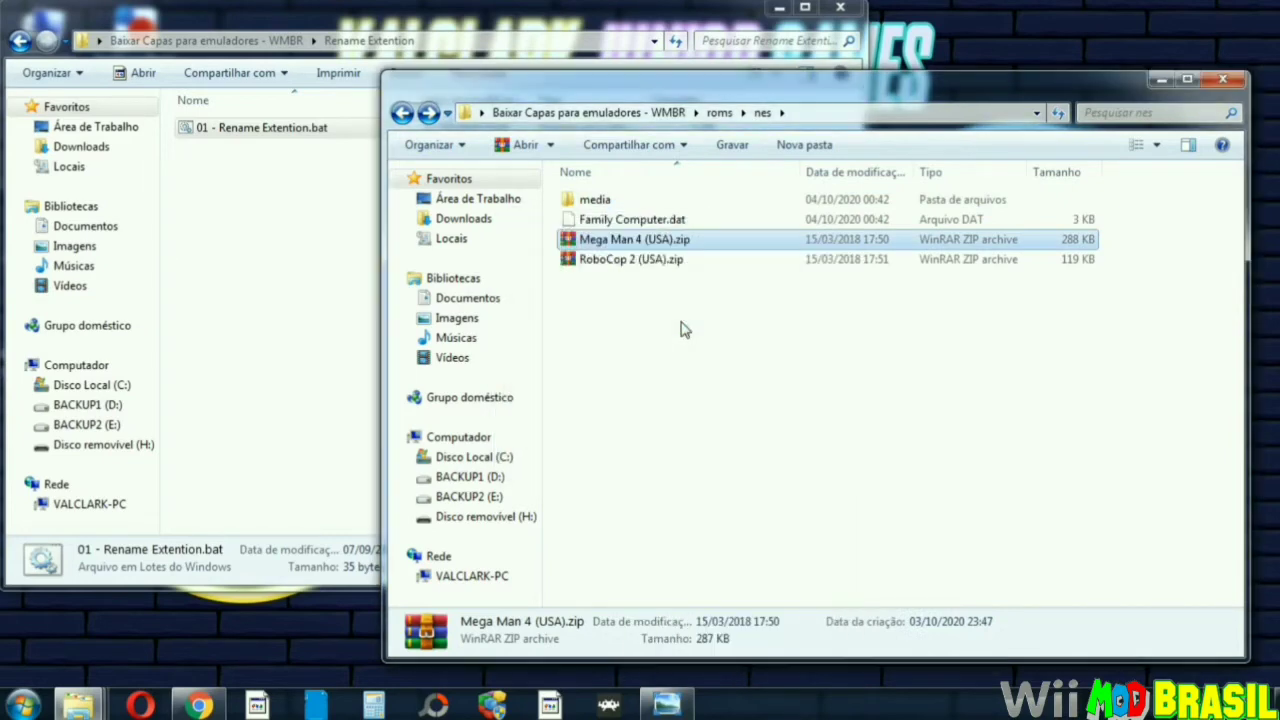
{"action": "left_click", "coordinate": [653, 239]}
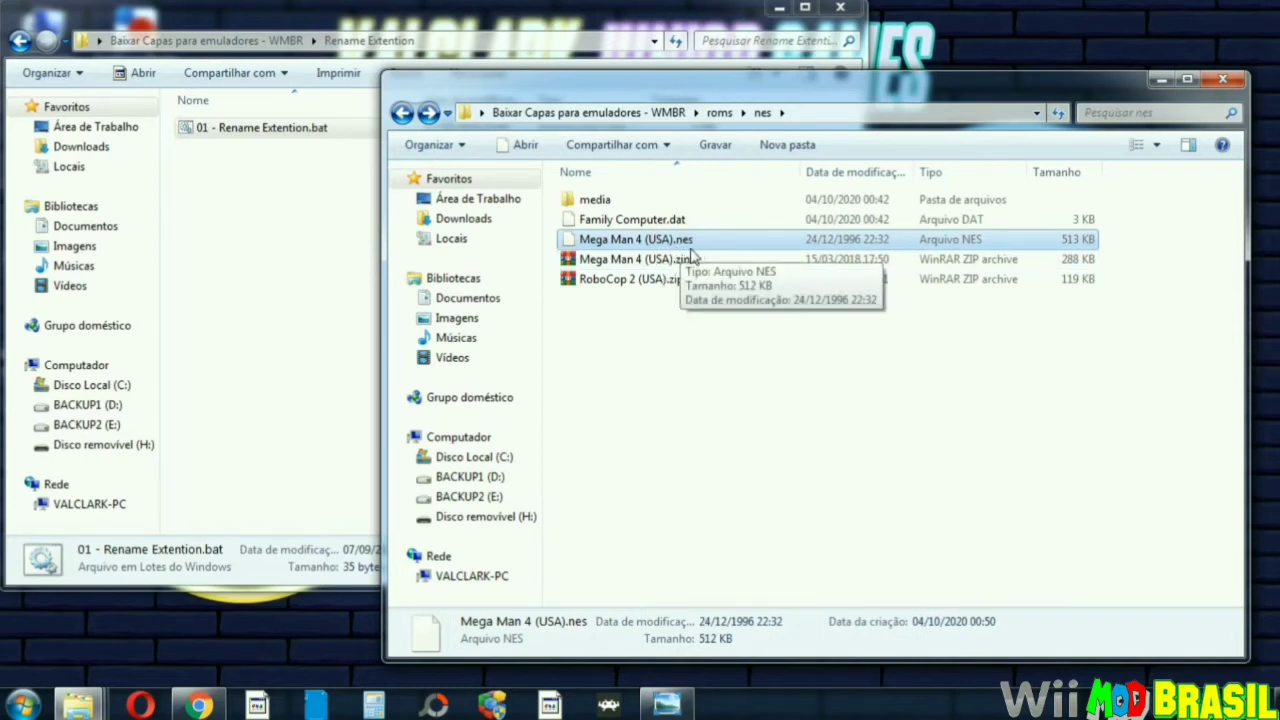
- Replace zip with nes in the original Rename Extention batch file's ren command, then close it without saving and close its folder window
{"action": "right_click", "coordinate": [240, 140]}
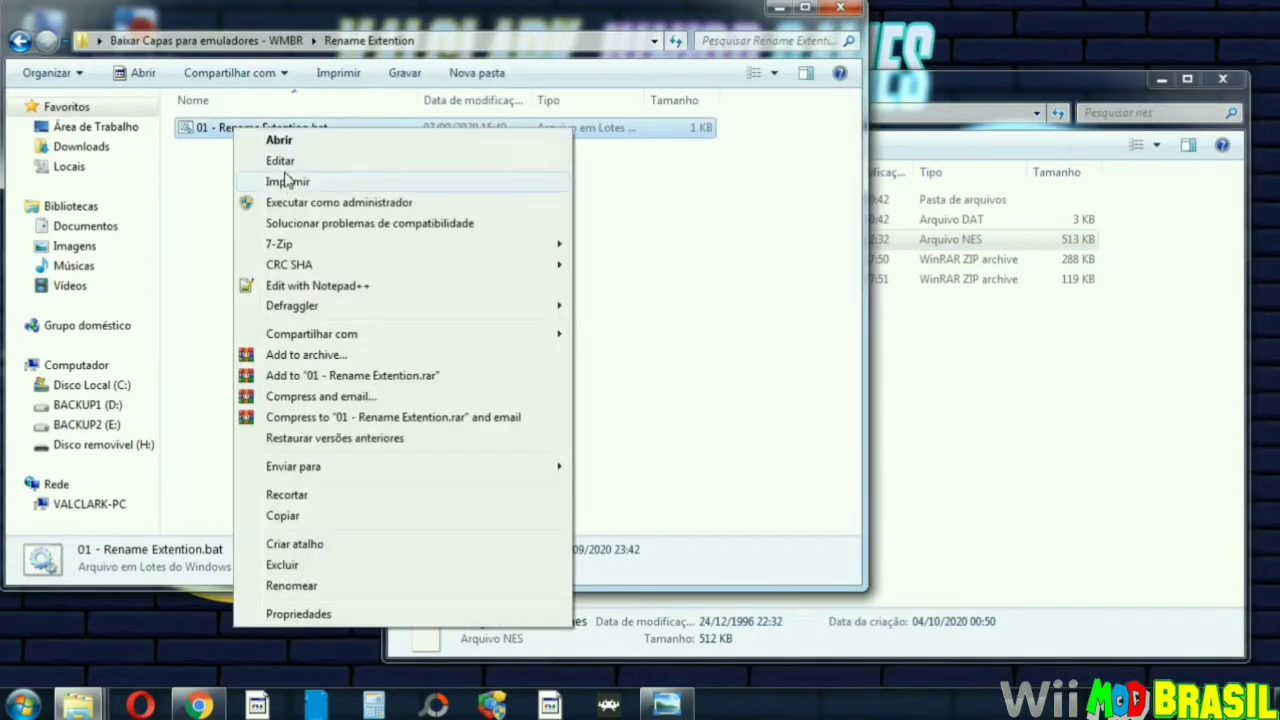
{"action": "left_click", "coordinate": [320, 161]}
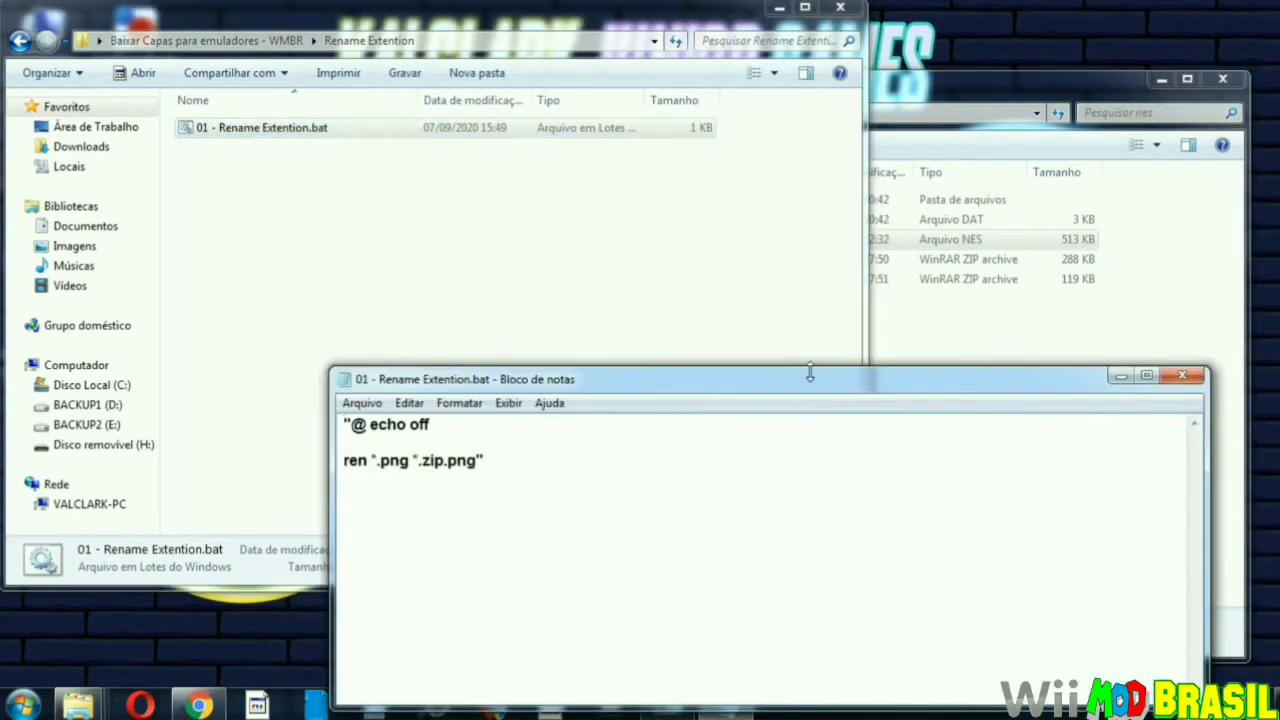
{"action": "left_click", "coordinate": [443, 460]}
{"action": "key", "text": "BackSpace"}
{"action": "key", "text": "BackSpace"}
{"action": "key", "text": "BackSpace"}
{"action": "key", "text": "BackSpace"}
{"action": "type", "text": "ne"}
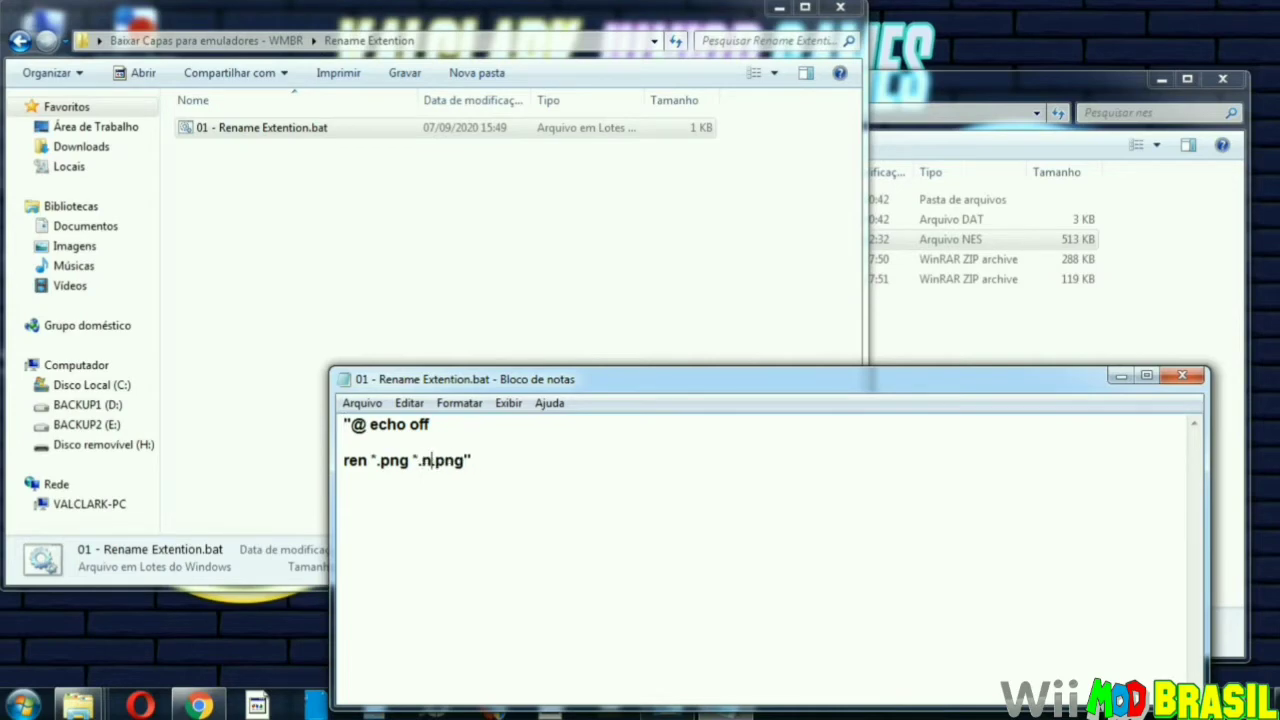
{"action": "type", "text": "s"}
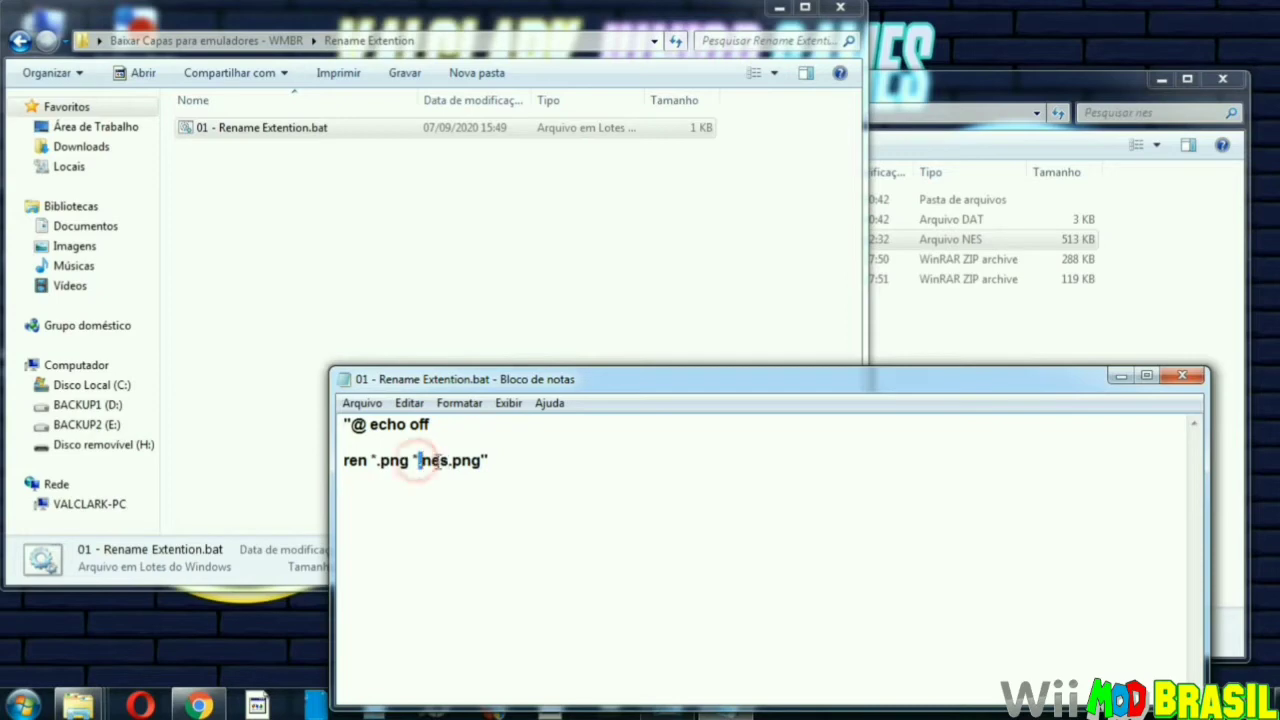
{"action": "left_click_drag", "start_coordinate": [418, 461], "coordinate": [447, 462]}
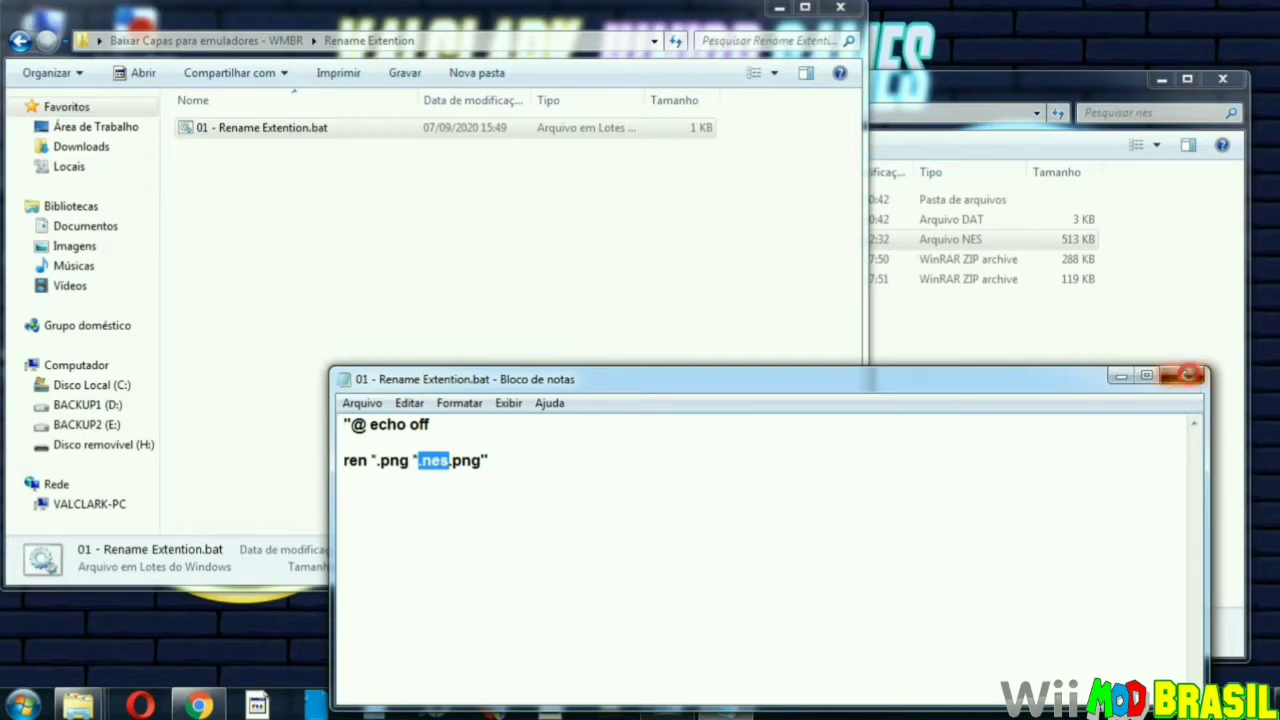
{"action": "left_click", "coordinate": [1182, 375]}
{"action": "left_click", "coordinate": [657, 388]}
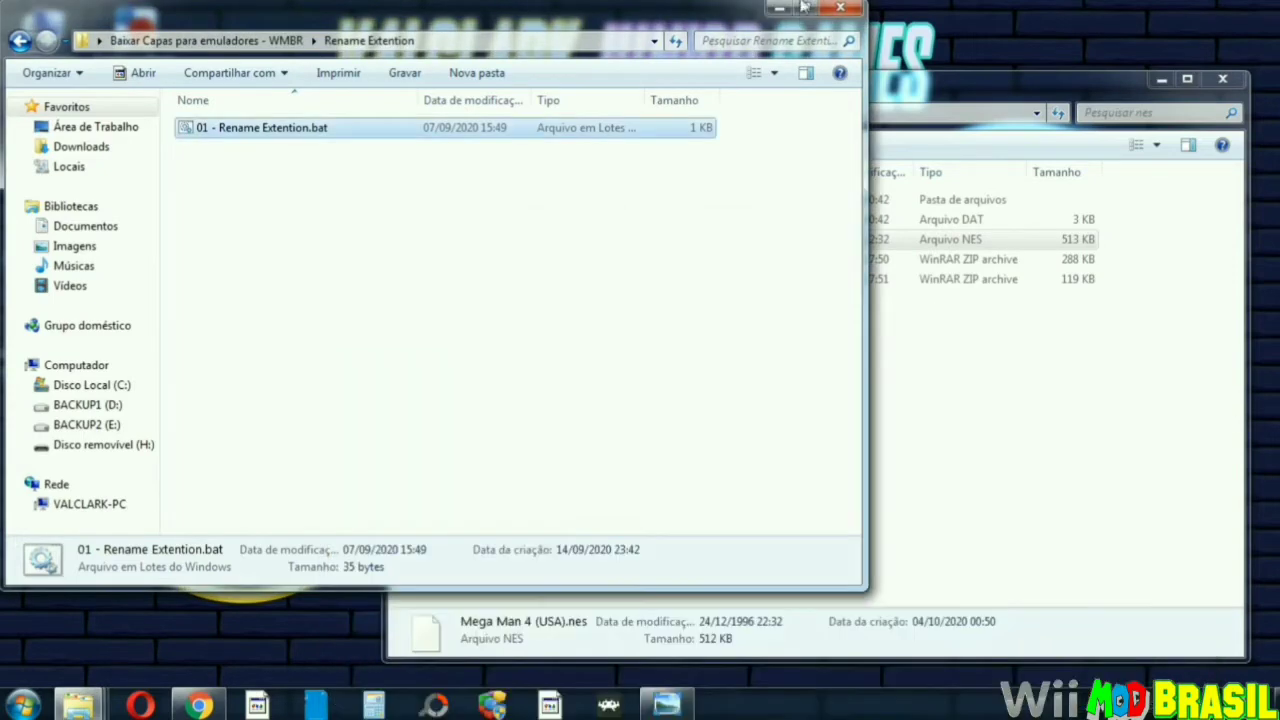
{"action": "left_click", "coordinate": [840, 12]}
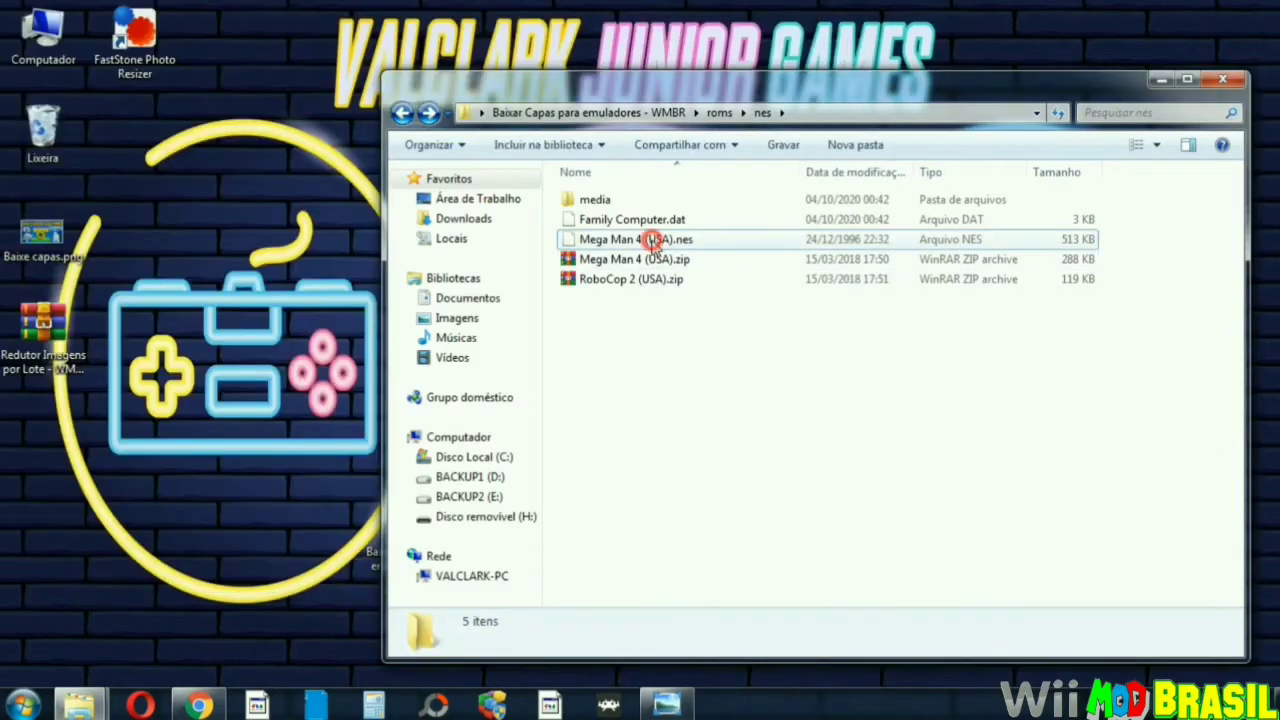
- Permanently delete the extracted Mega Man 4 (USA).nes from the nes folder
{"action": "left_click", "coordinate": [652, 243]}
{"action": "key", "text": "shift+Delete"}
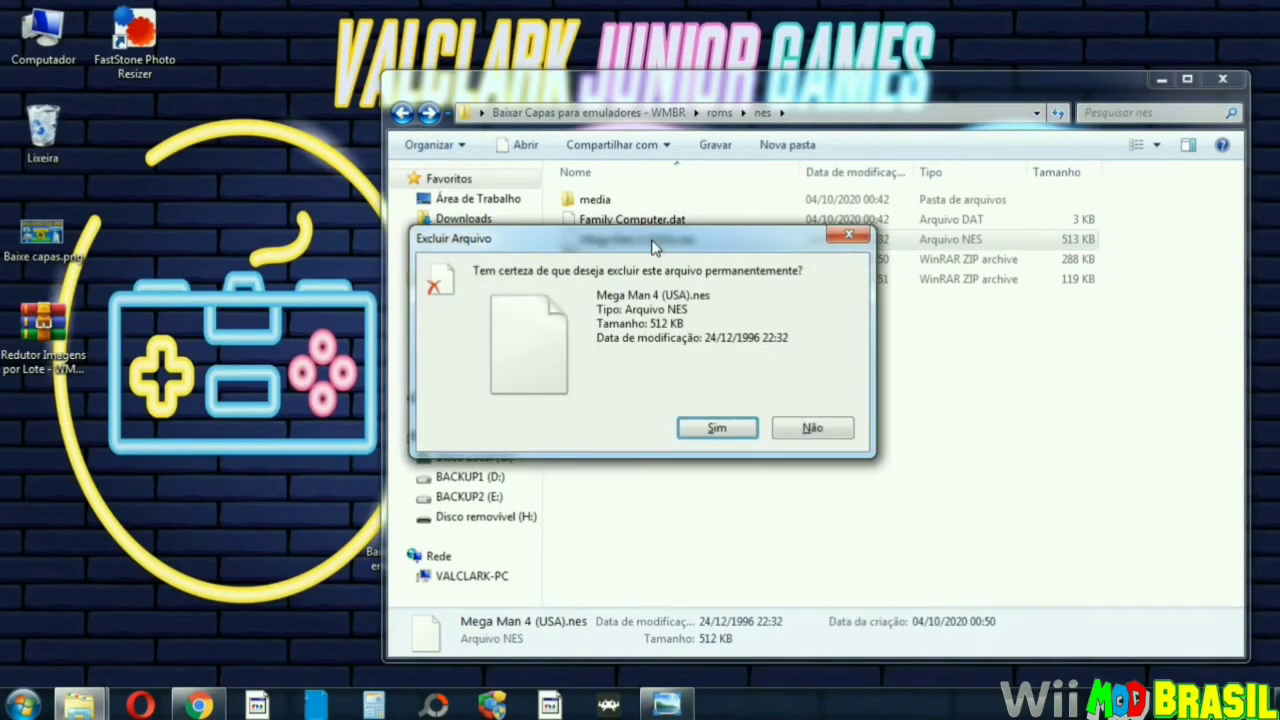
{"action": "key", "text": "Return"}
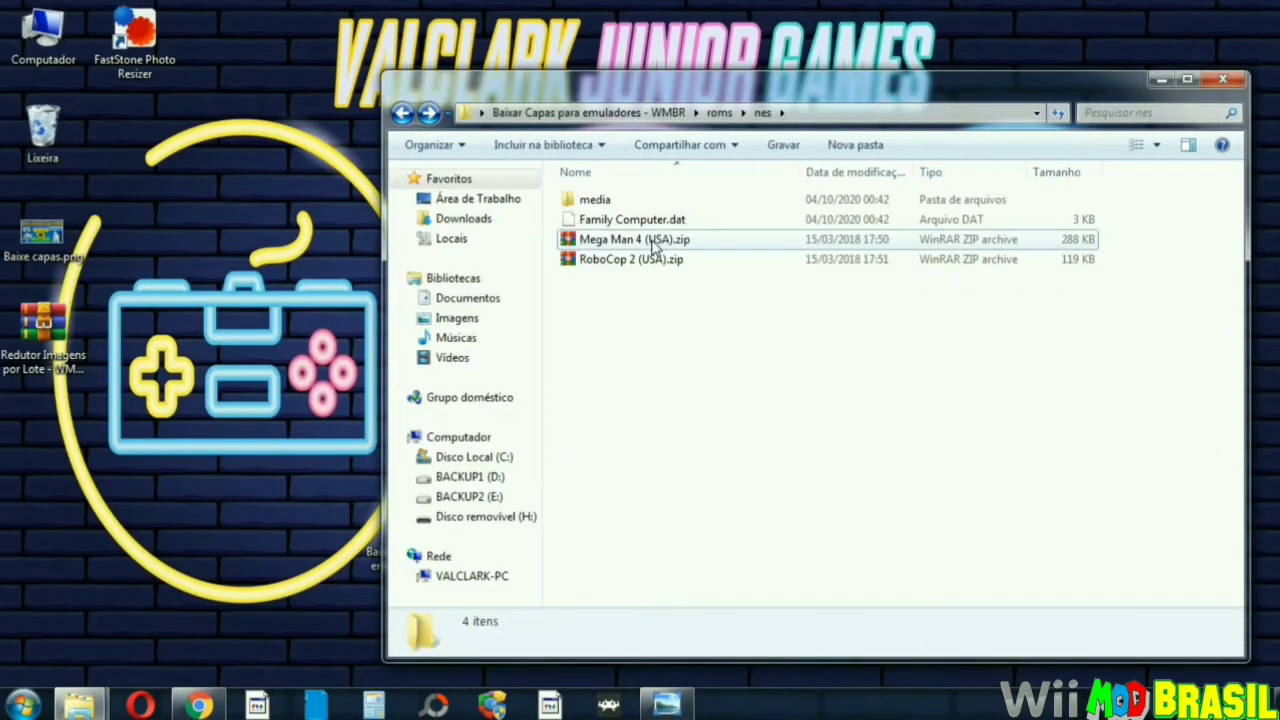
- Copy the Mega Man 4 (USA).zip and RoboCop 2 (USA).zip ROMs from the nes folder
{"action": "left_click", "coordinate": [650, 260]}
{"action": "left_click", "coordinate": [640, 243], "text": "shift"}
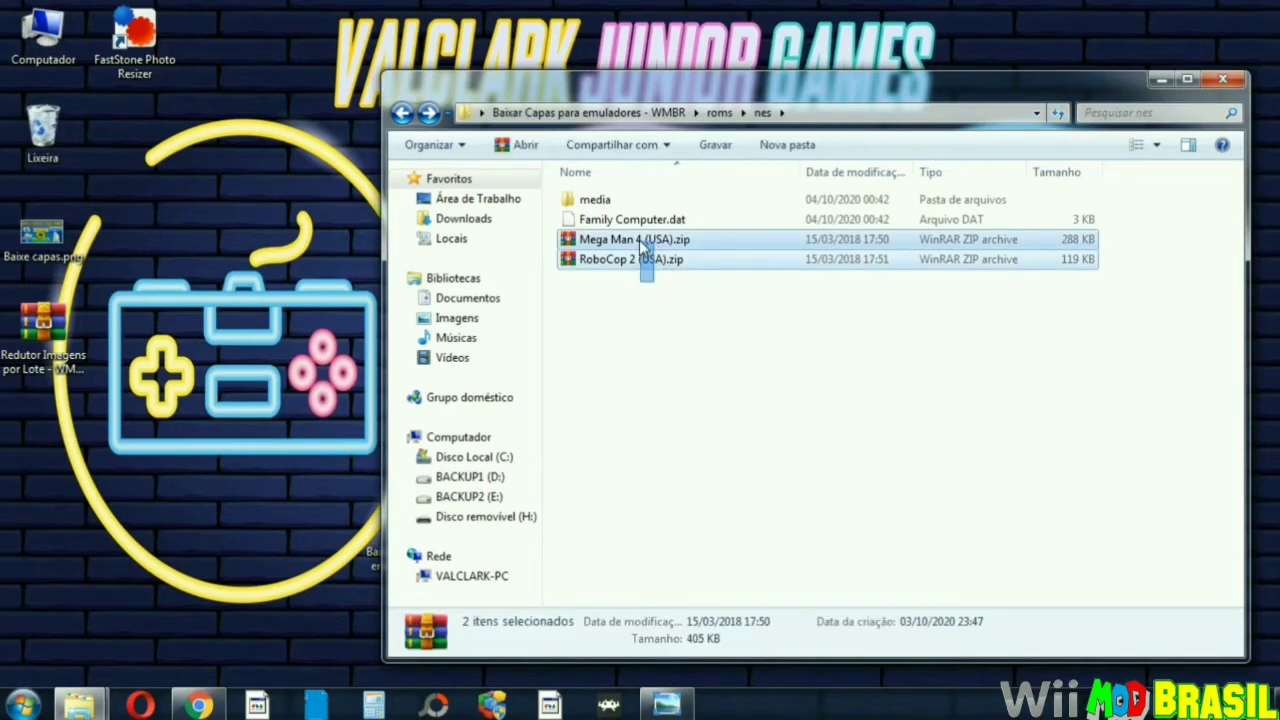
{"action": "right_click", "coordinate": [640, 243]}
{"action": "left_click", "coordinate": [686, 569]}
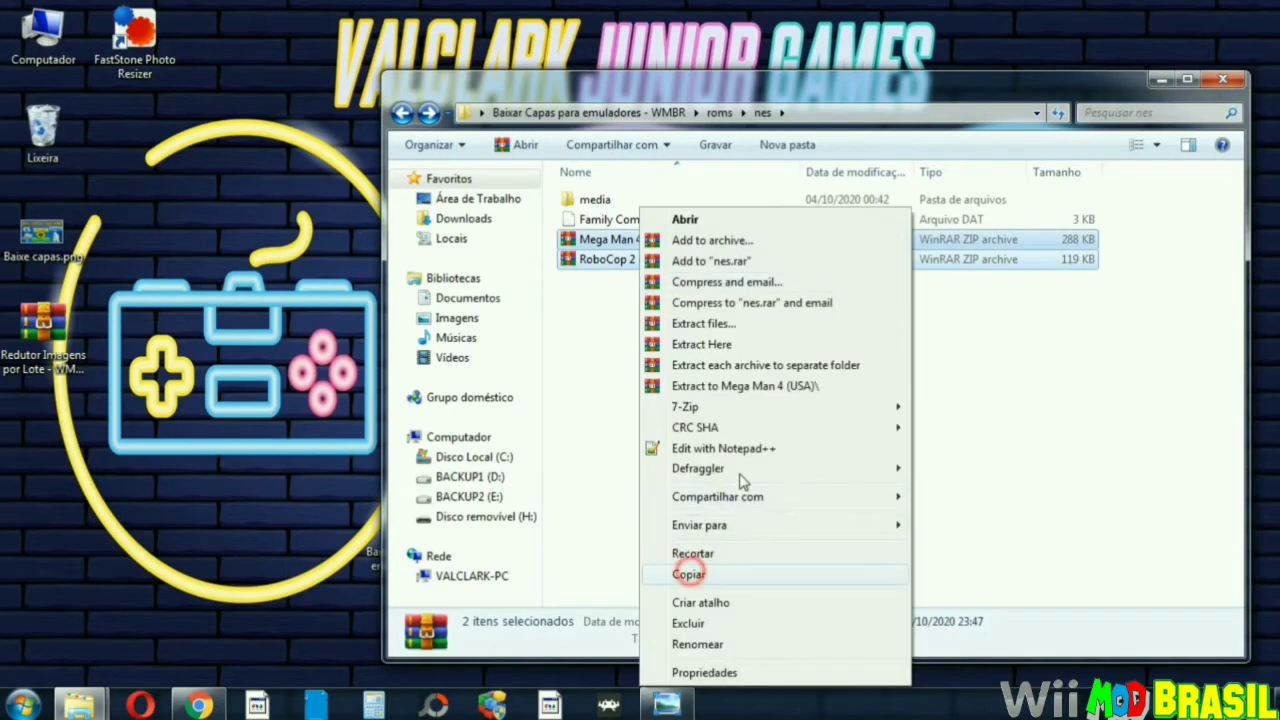
- Open the removable disk (H:) in a second window, narrowed and placed beside the nes folder window
{"action": "left_click_drag", "start_coordinate": [668, 97], "coordinate": [845, 97]}
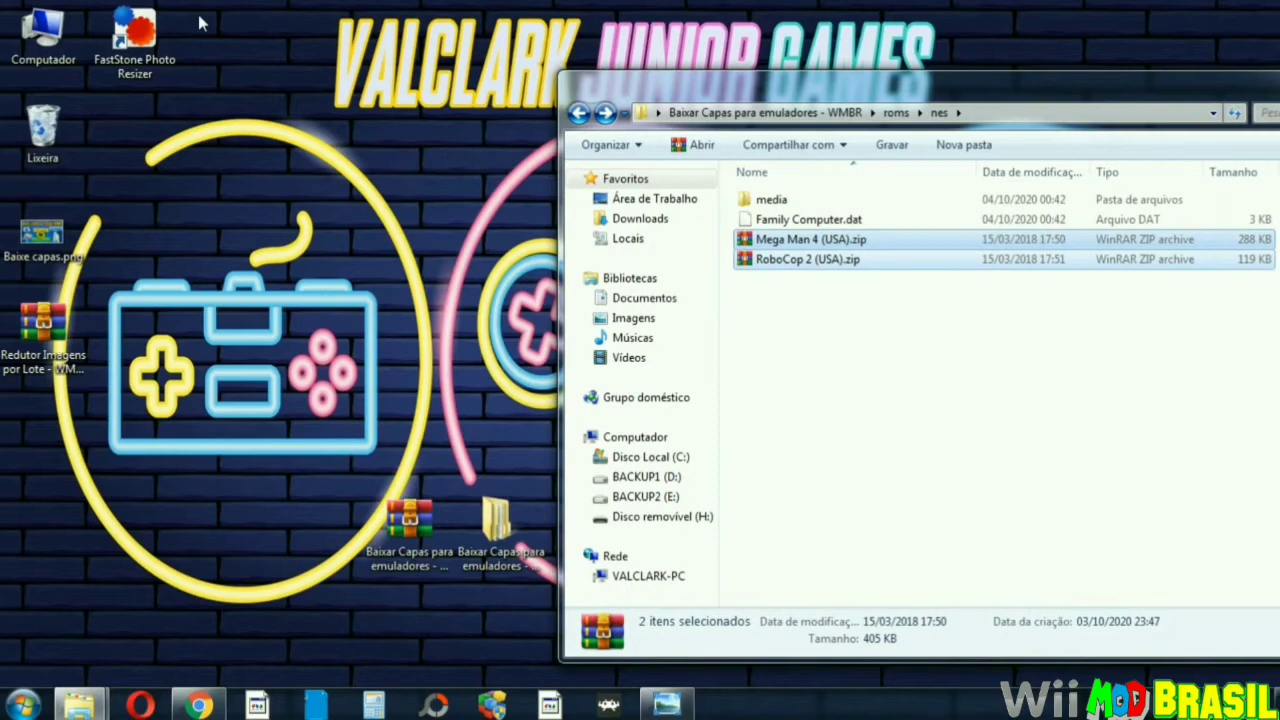
{"action": "double_click", "coordinate": [43, 35]}
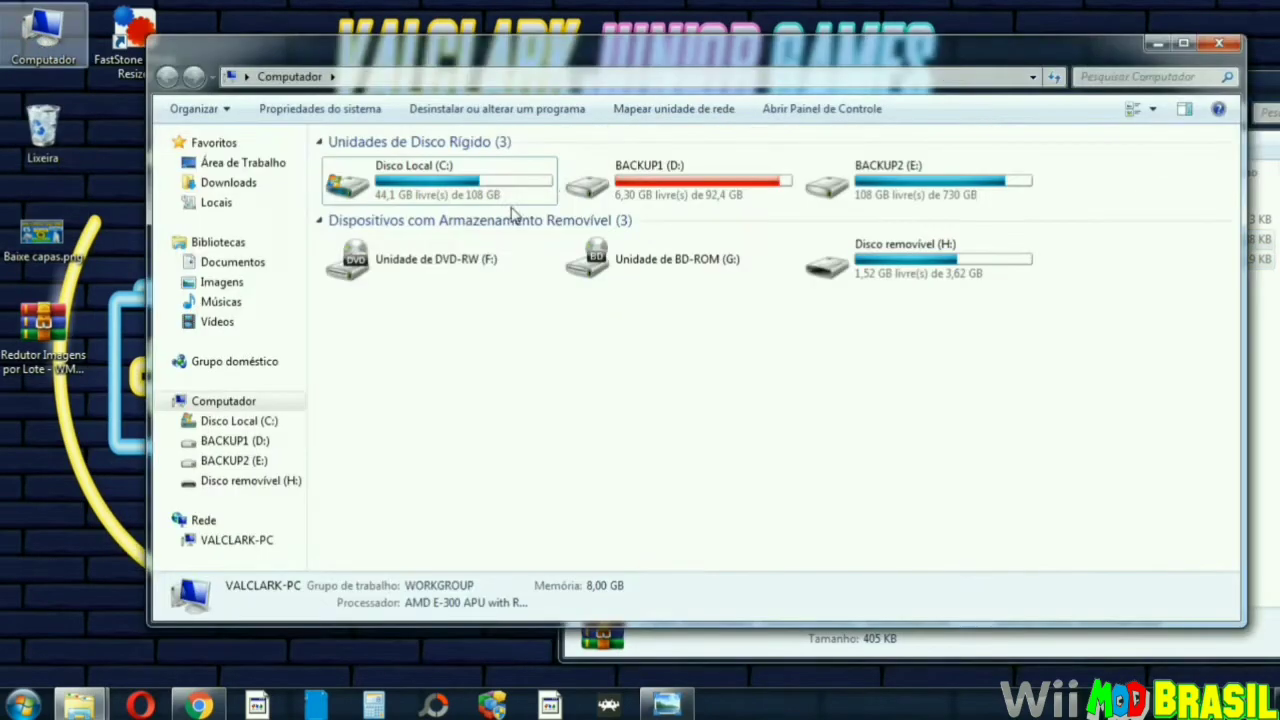
{"action": "double_click", "coordinate": [905, 258]}
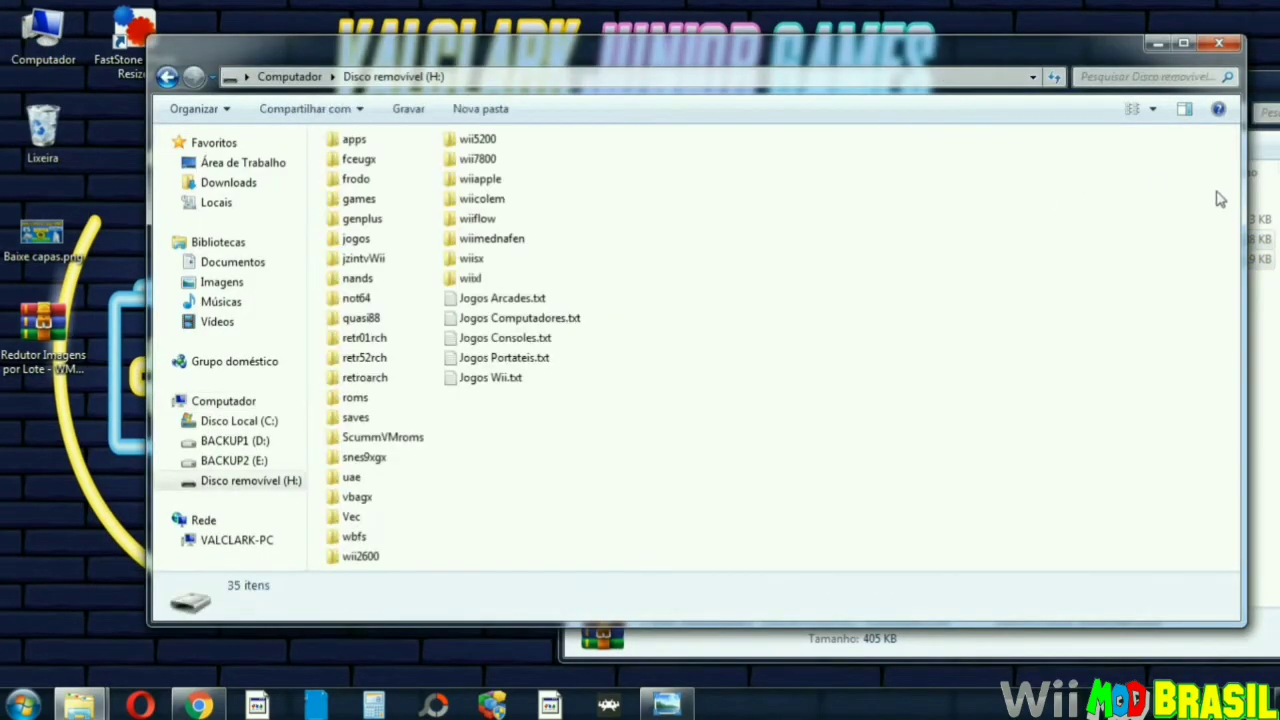
{"action": "left_click_drag", "start_coordinate": [1247, 184], "coordinate": [922, 186]}
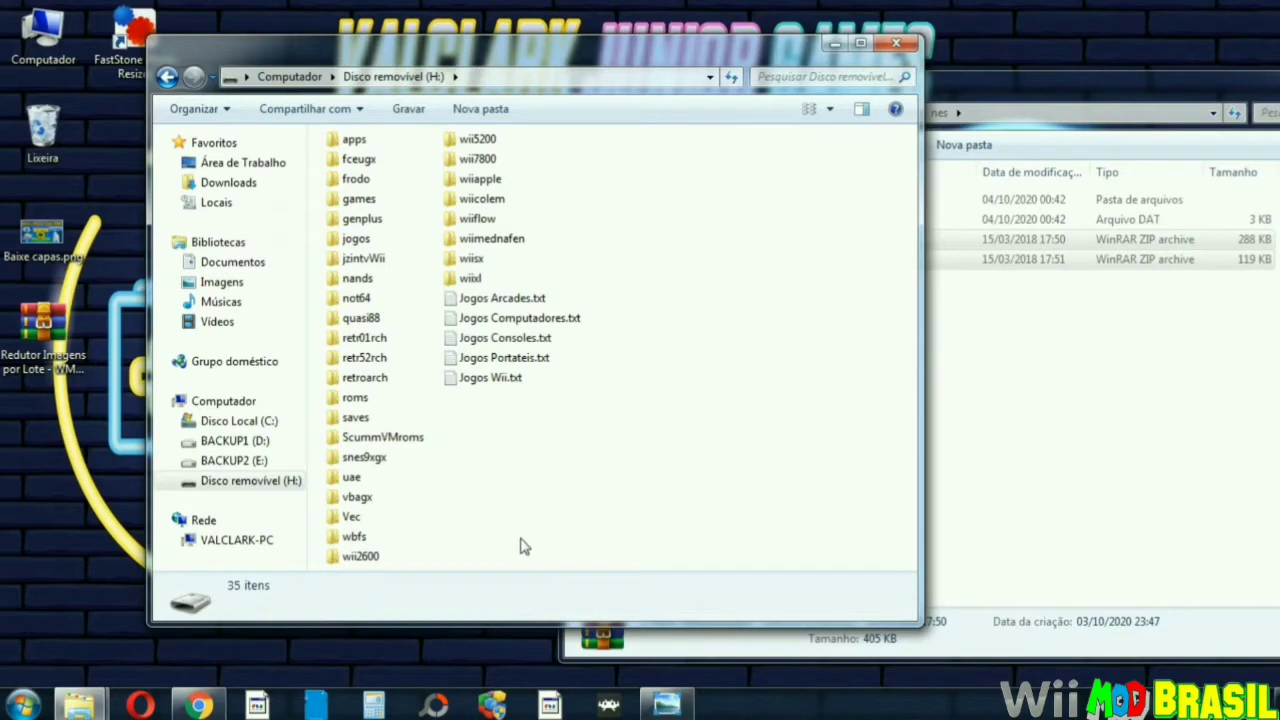
{"action": "left_click_drag", "start_coordinate": [743, 55], "coordinate": [537, 62]}
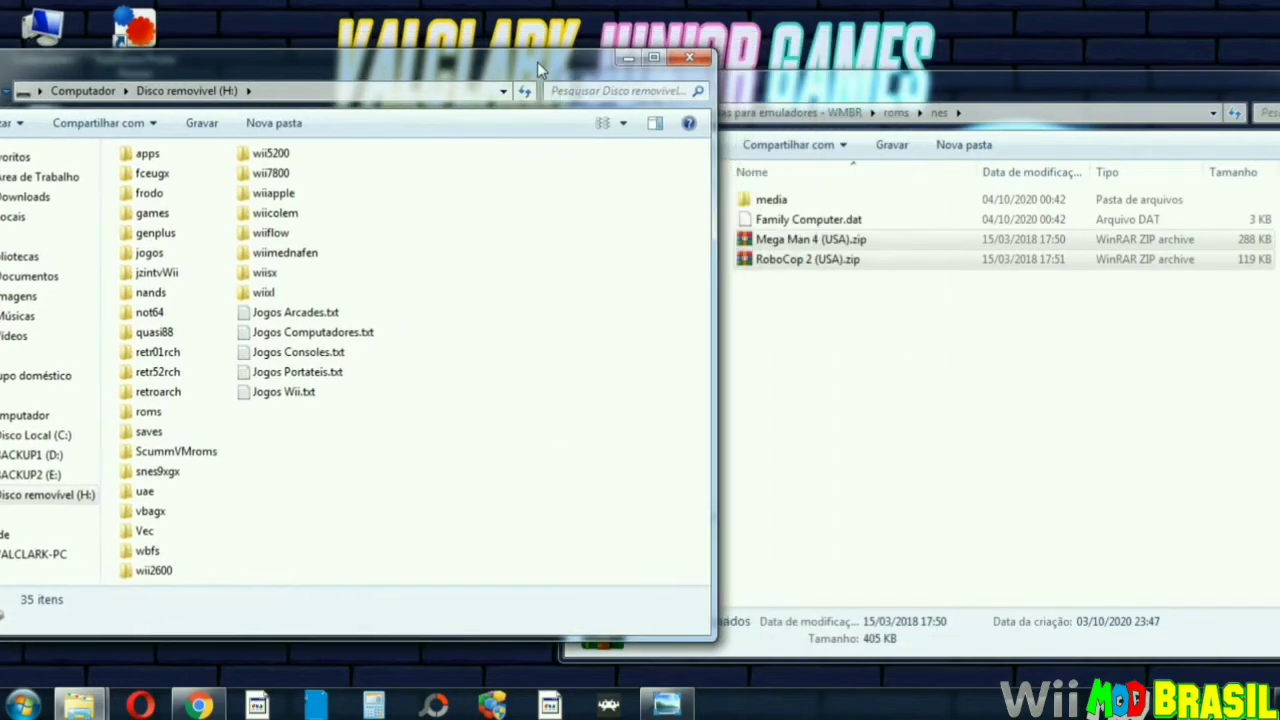
- Paste the two copied ROMs into the fceugx > roms folder on drive H:
{"action": "double_click", "coordinate": [150, 173]}
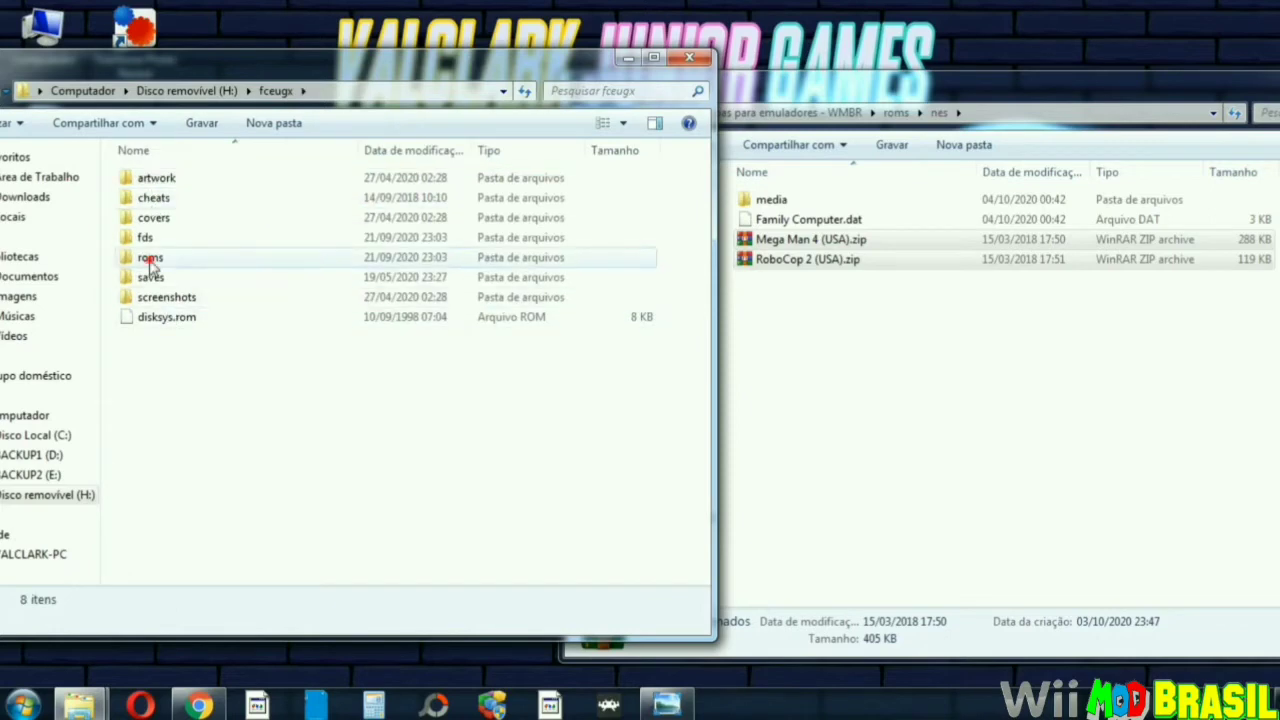
{"action": "double_click", "coordinate": [152, 259]}
{"action": "right_click", "coordinate": [170, 290]}
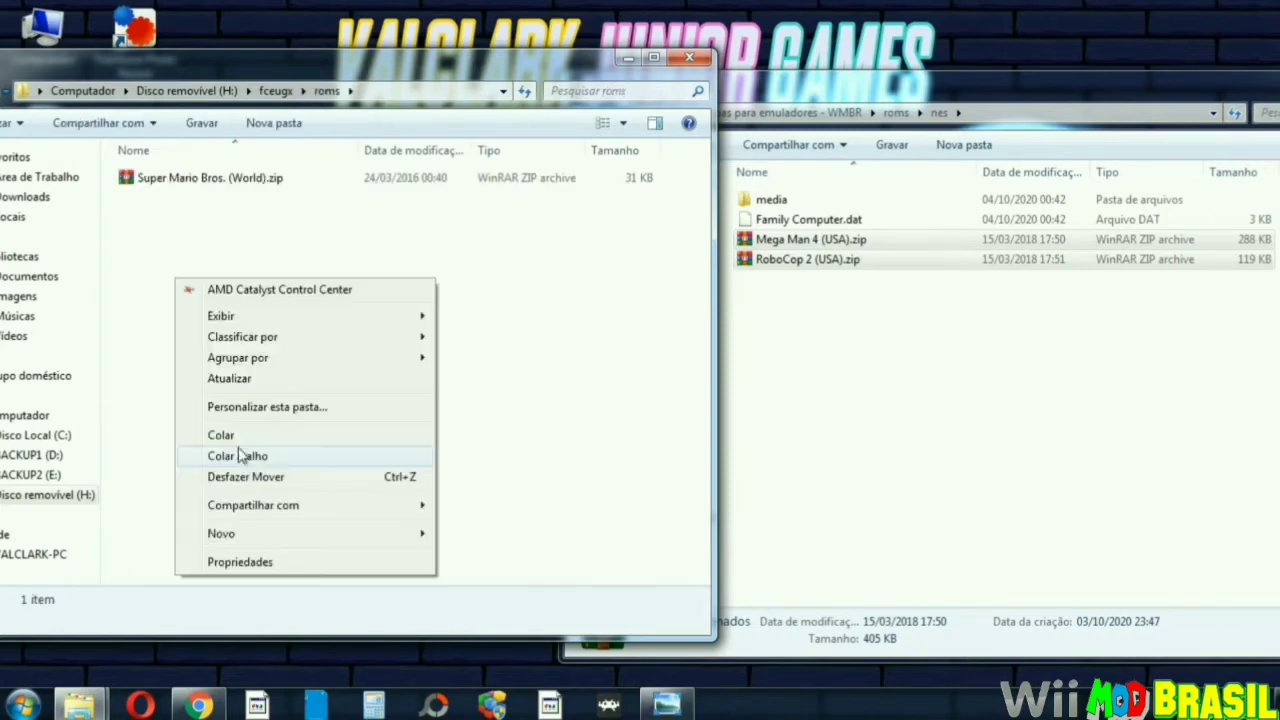
{"action": "left_click", "coordinate": [236, 436]}
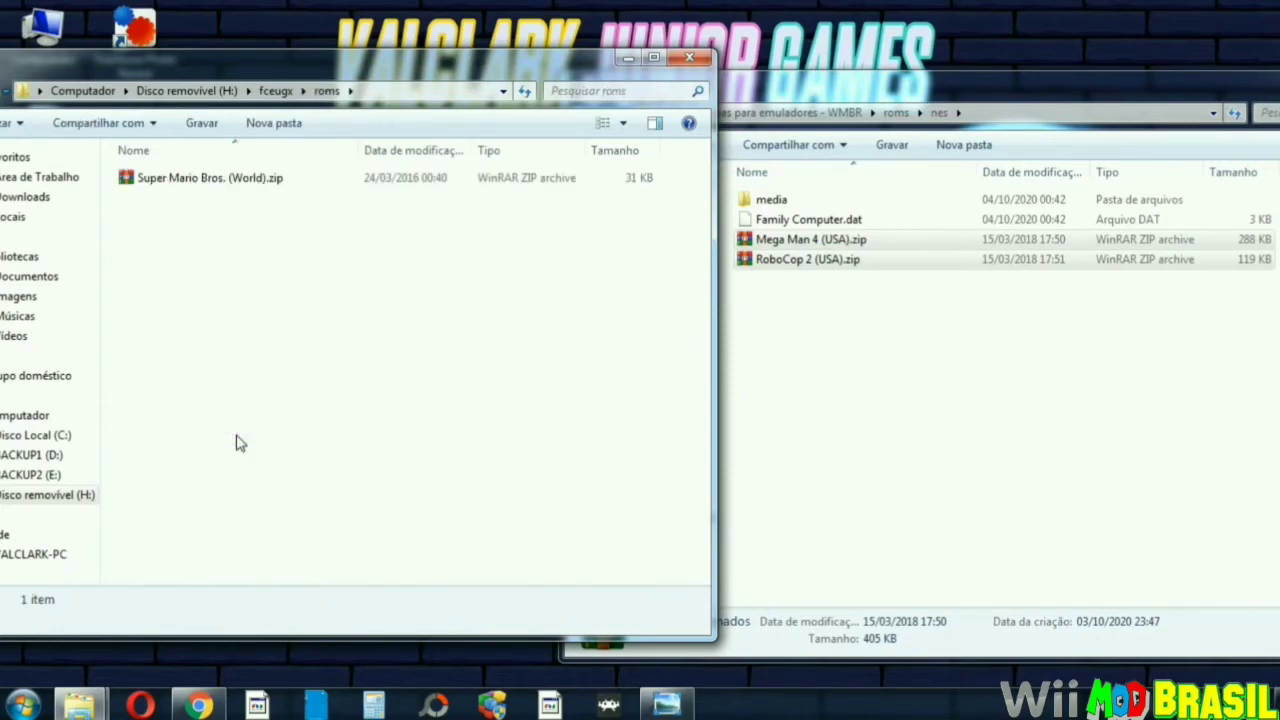
{"action": "left_click_drag", "start_coordinate": [223, 59], "coordinate": [295, 71]}
- Copy the Mega Man 4 and RoboCop 2 cover images from nes > media > boxtexture and return to the H: drive window
{"action": "left_click", "coordinate": [968, 440]}
{"action": "double_click", "coordinate": [775, 201]}
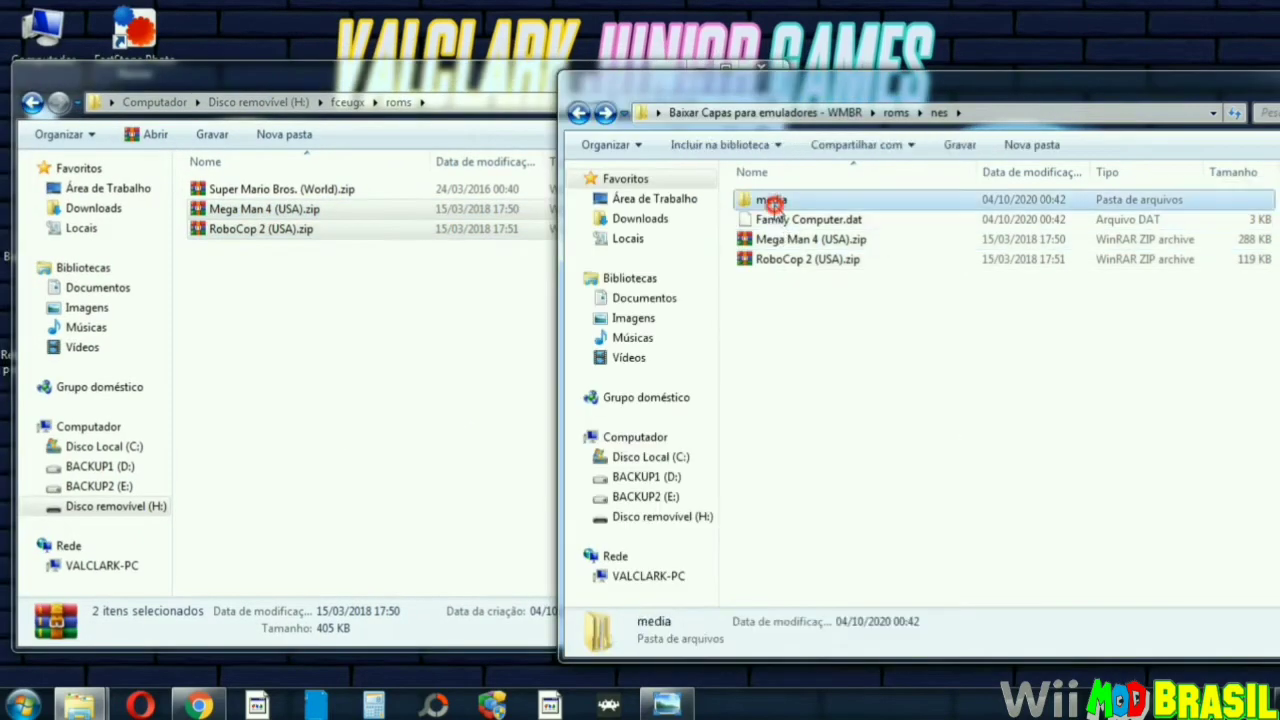
{"action": "double_click", "coordinate": [771, 203]}
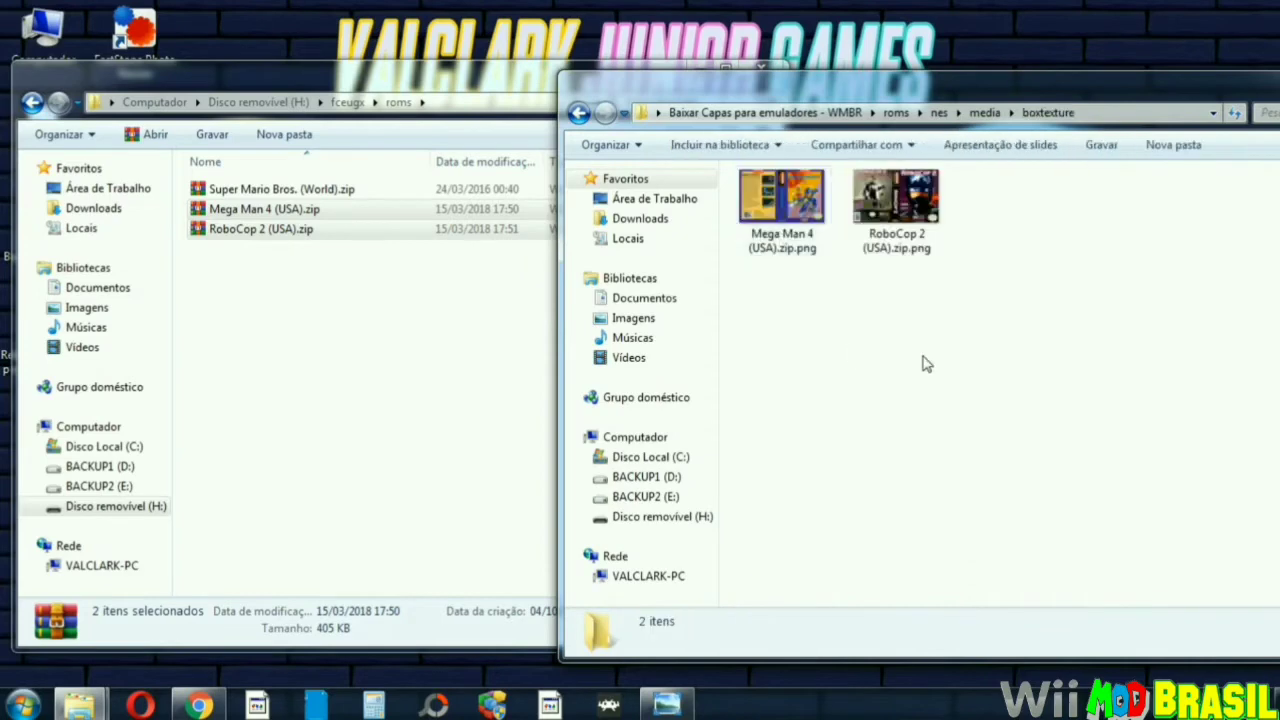
{"action": "left_click_drag", "start_coordinate": [948, 350], "coordinate": [768, 213]}
{"action": "right_click", "coordinate": [768, 212]}
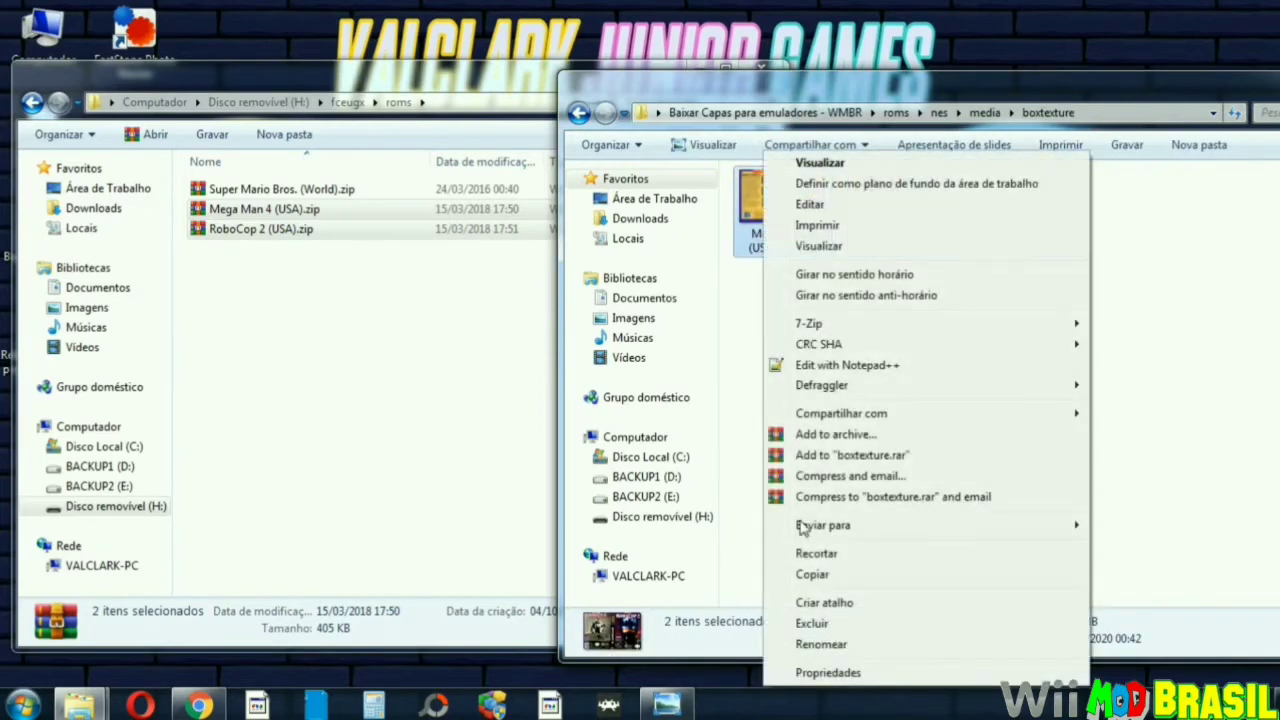
{"action": "left_click", "coordinate": [812, 574]}
{"action": "left_click", "coordinate": [400, 75]}
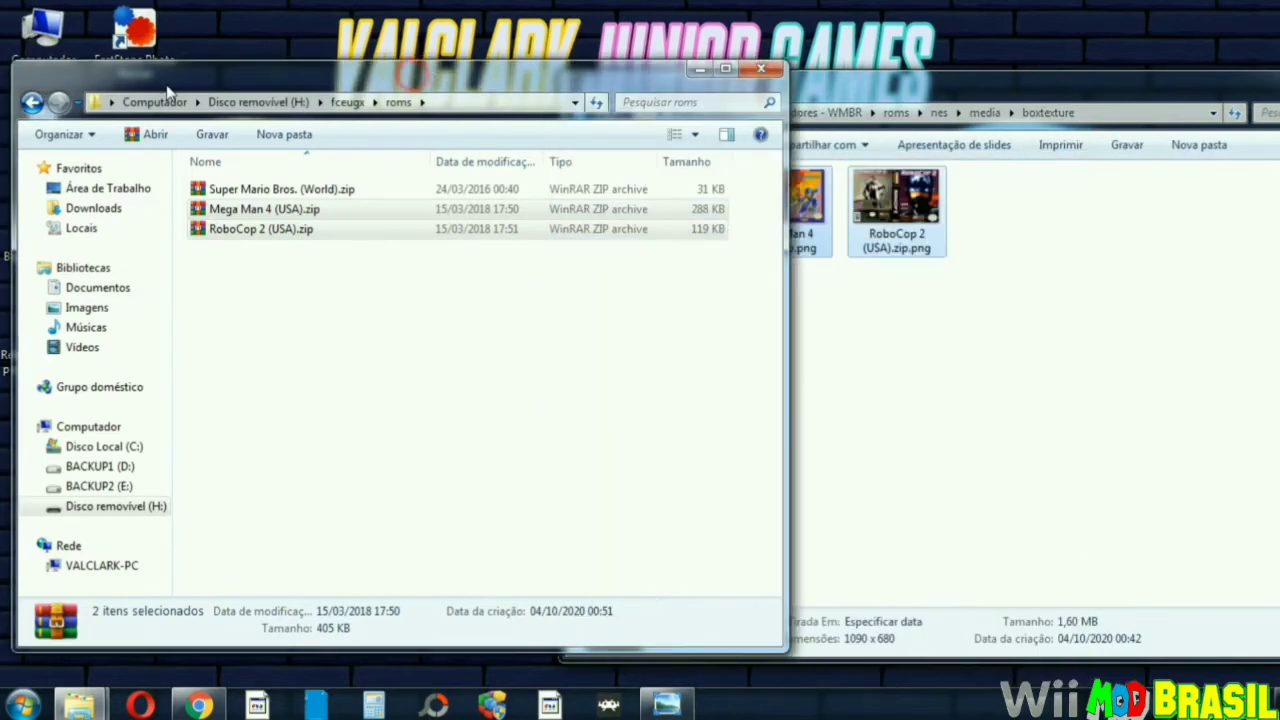
- Open the wiiflow > boxcovers folder on drive H: and display its contents as a list
{"action": "left_click", "coordinate": [30, 104]}
{"action": "left_click", "coordinate": [30, 104]}
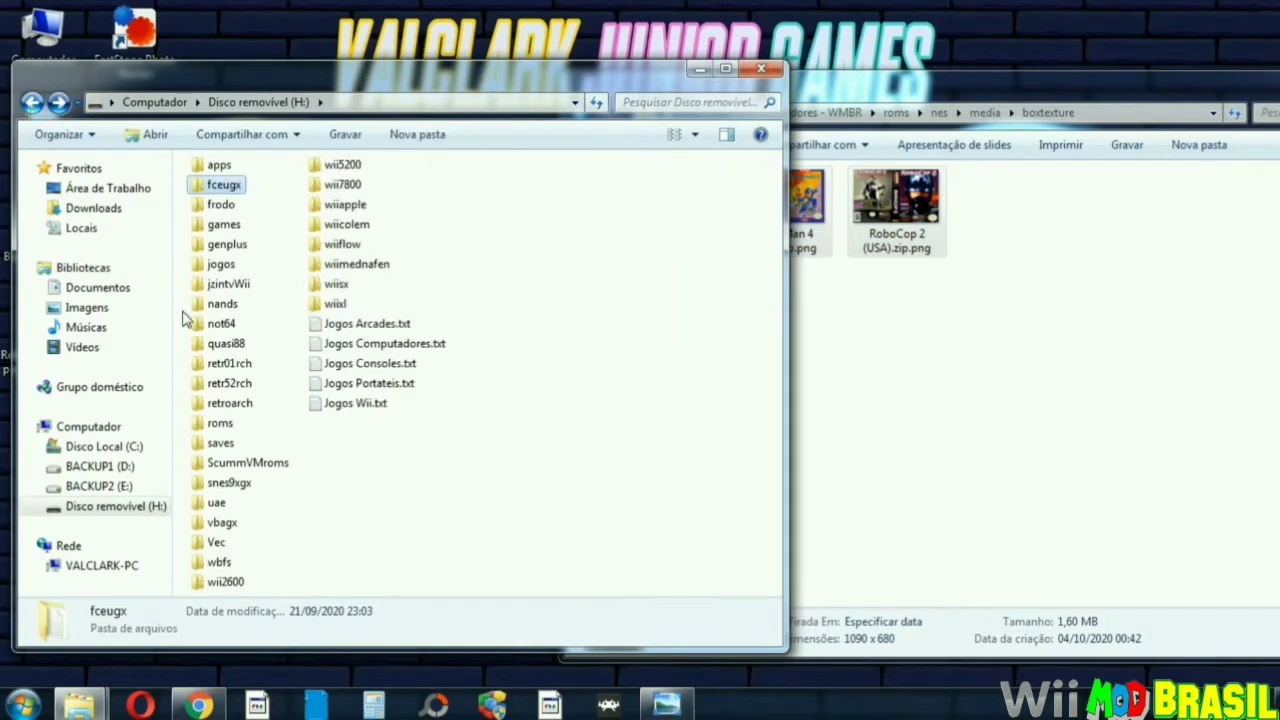
{"action": "left_click", "coordinate": [350, 250]}
{"action": "double_click", "coordinate": [350, 250]}
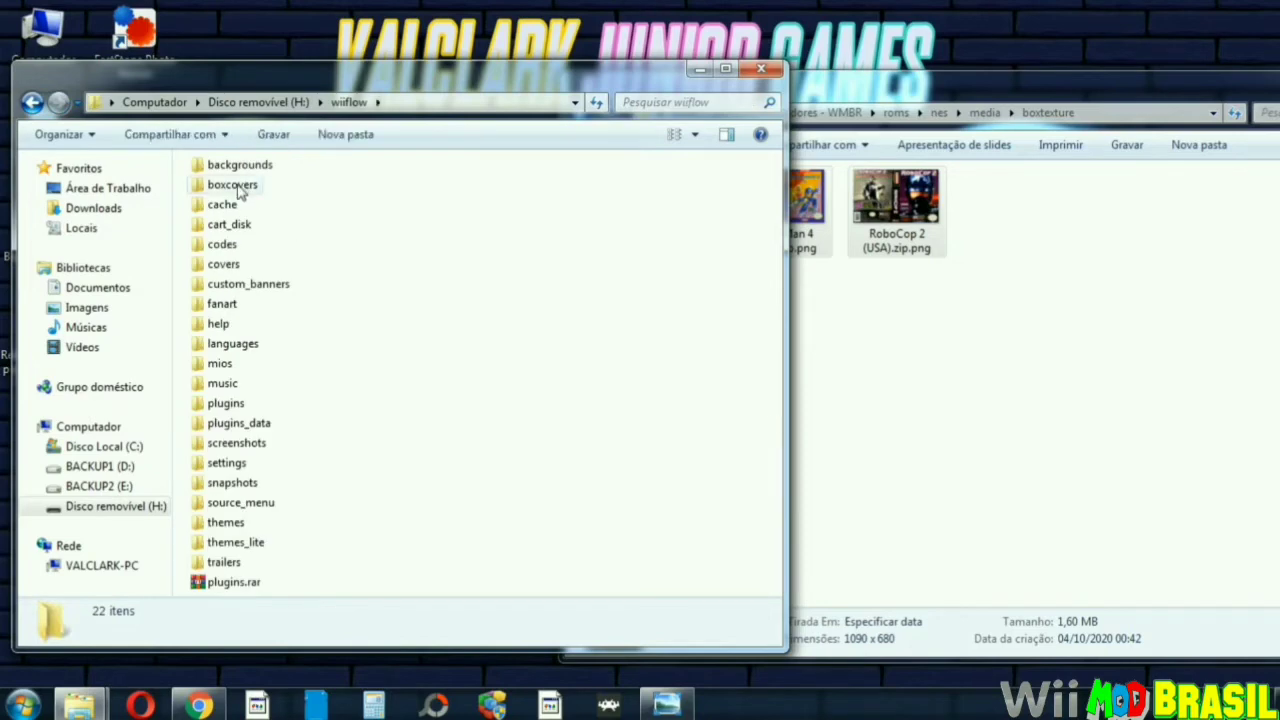
{"action": "double_click", "coordinate": [237, 187]}
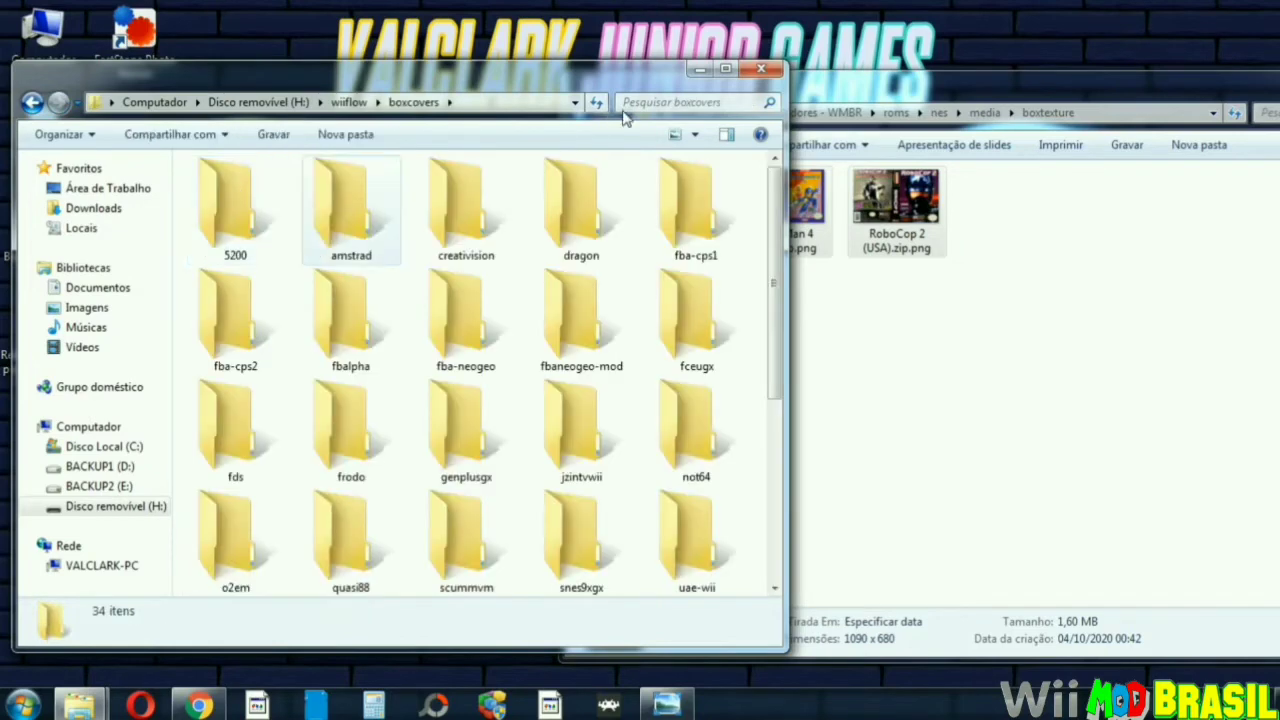
{"action": "left_click", "coordinate": [695, 134]}
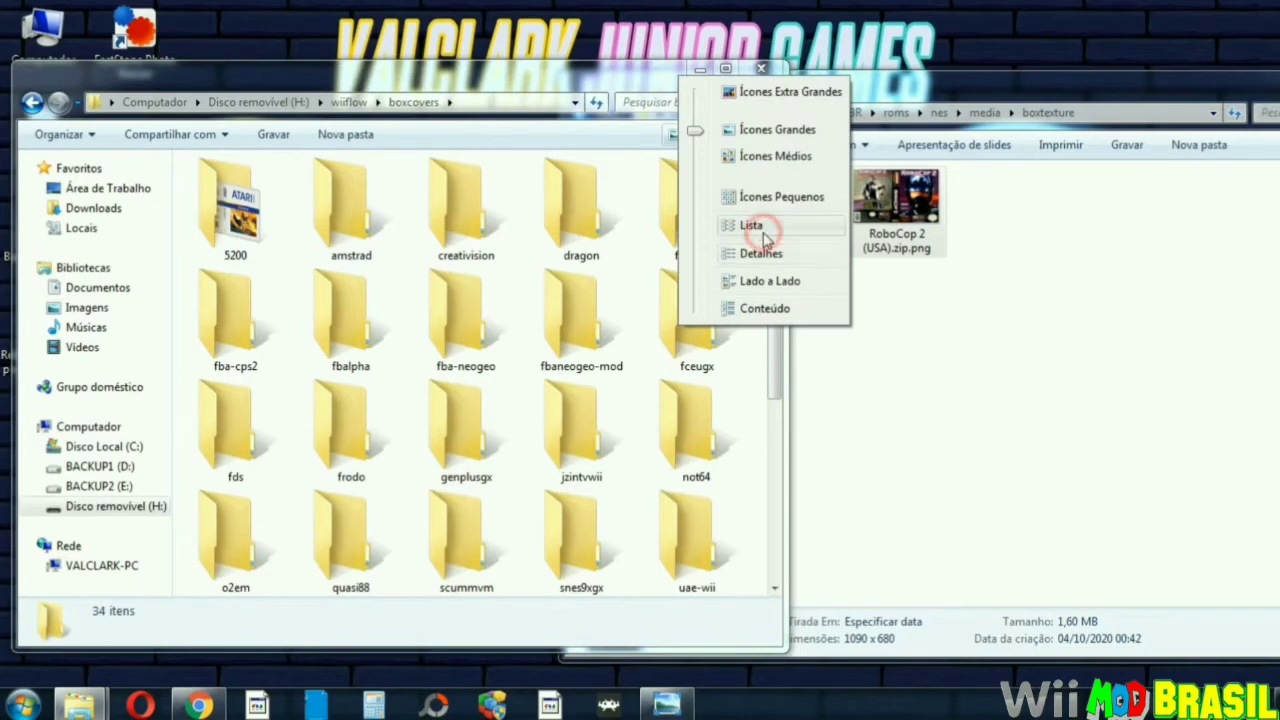
{"action": "left_click", "coordinate": [751, 226]}
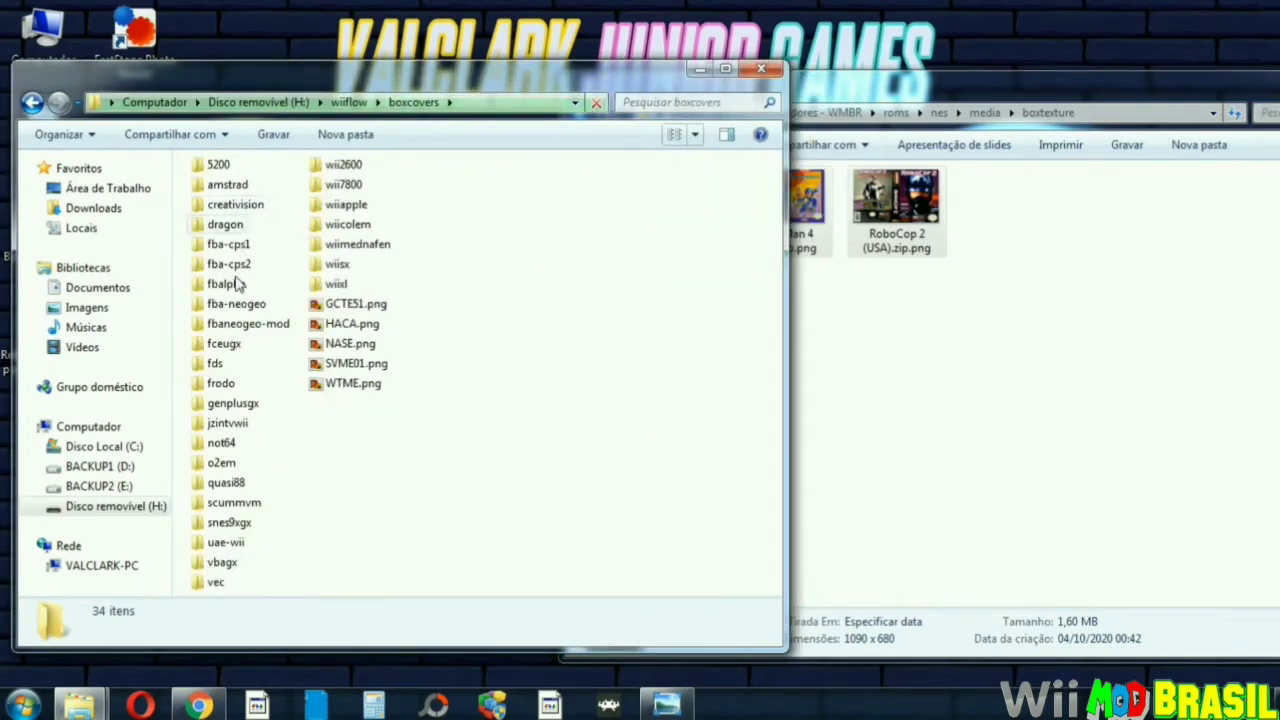
- Paste the copied Mega Man 4 and RoboCop 2 covers into the fceugx cover folder and return to the root of drive H:
{"action": "double_click", "coordinate": [227, 346]}
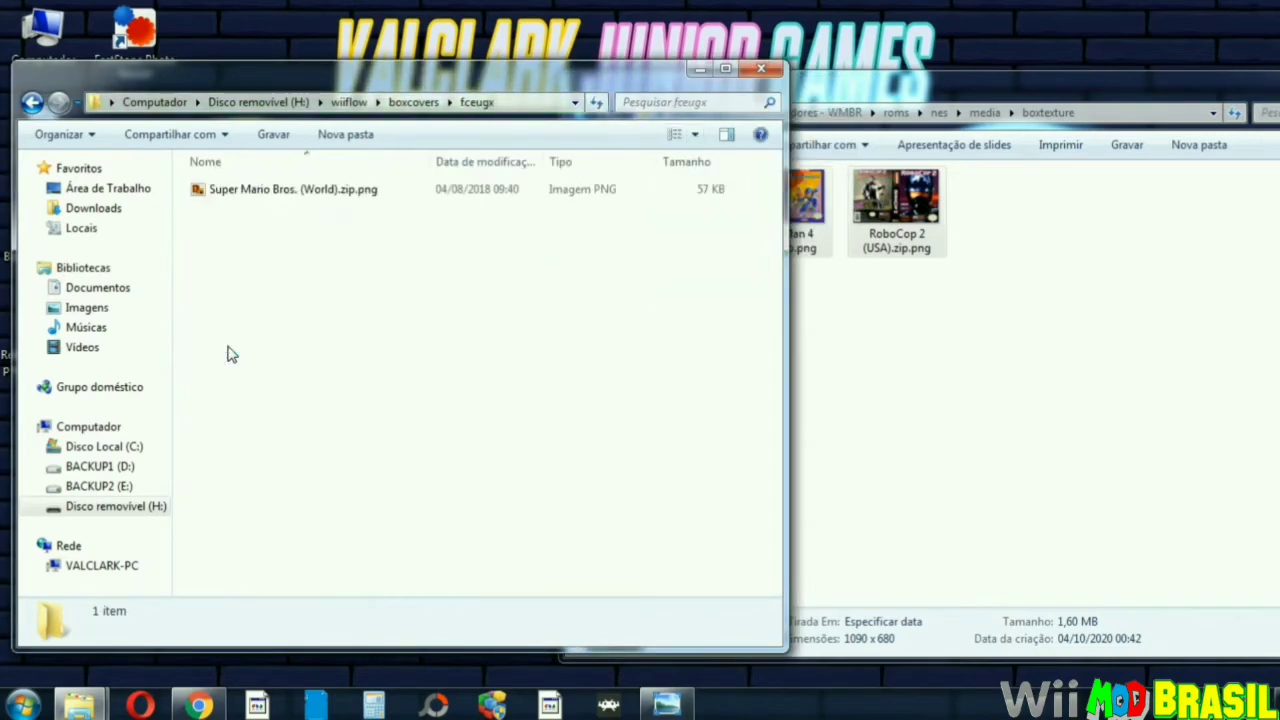
{"action": "right_click", "coordinate": [383, 236]}
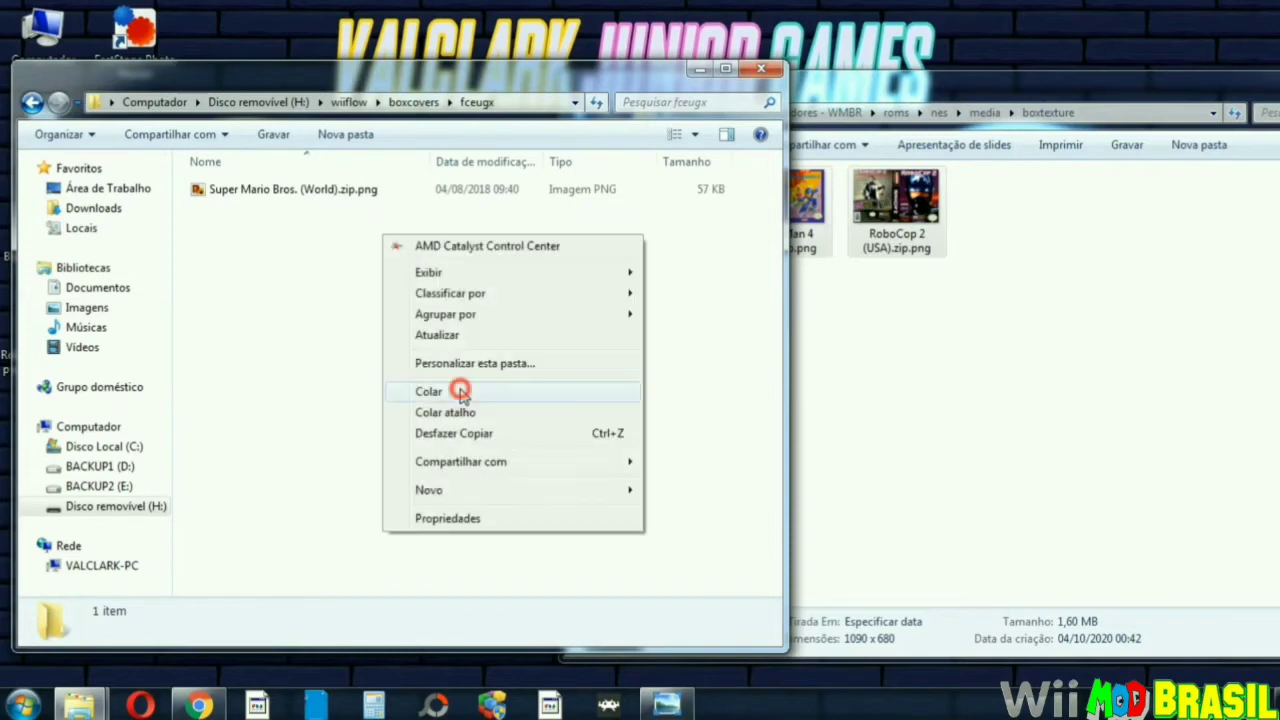
{"action": "left_click", "coordinate": [460, 391]}
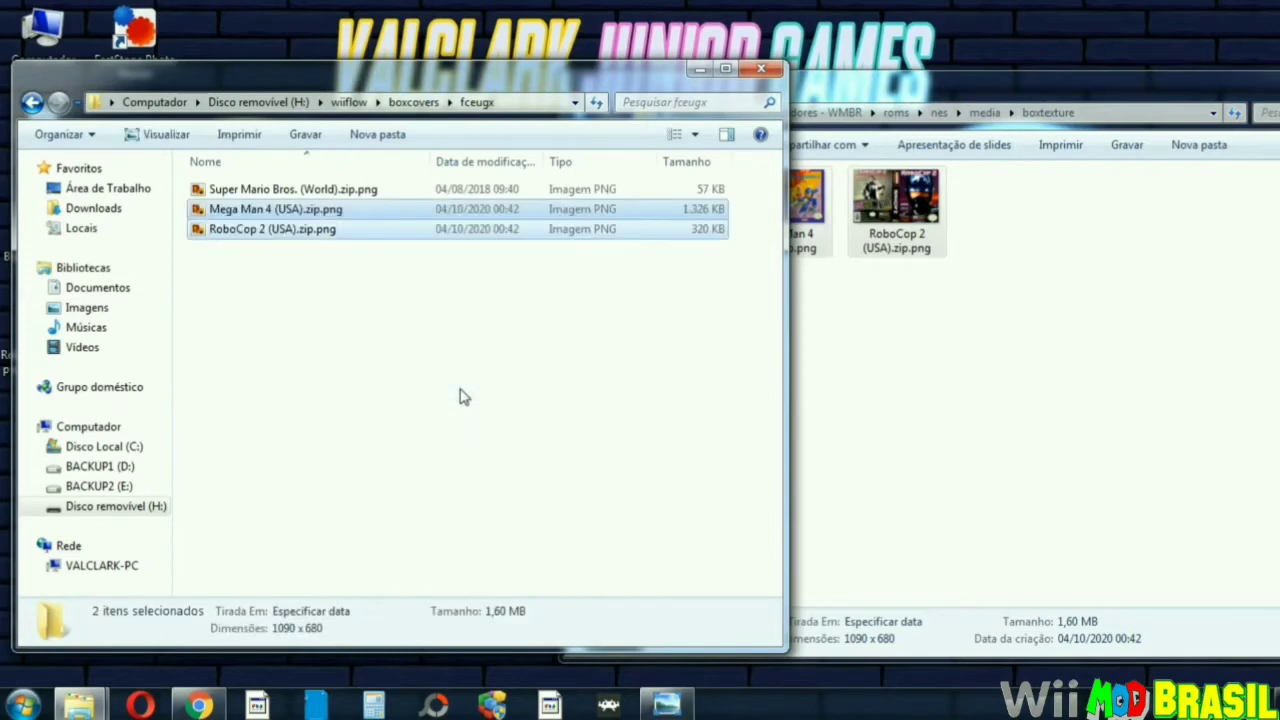
{"action": "left_click", "coordinate": [32, 104]}
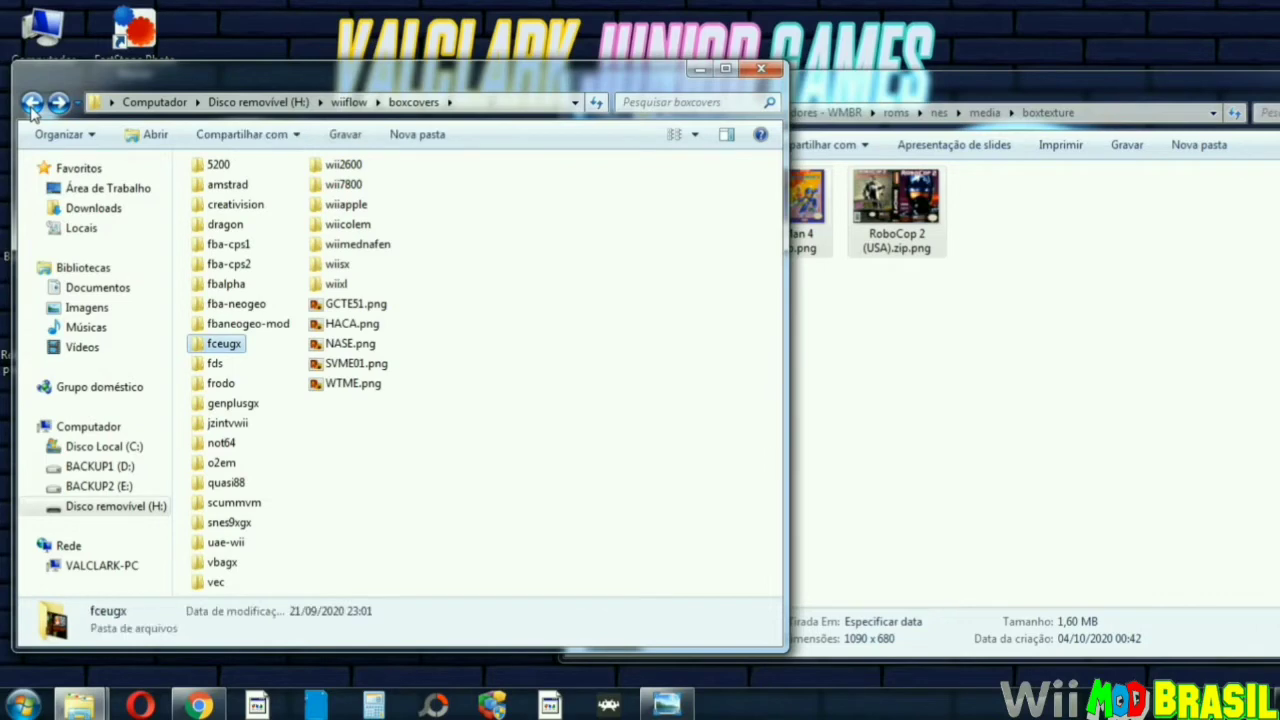
{"action": "left_click", "coordinate": [32, 104]}
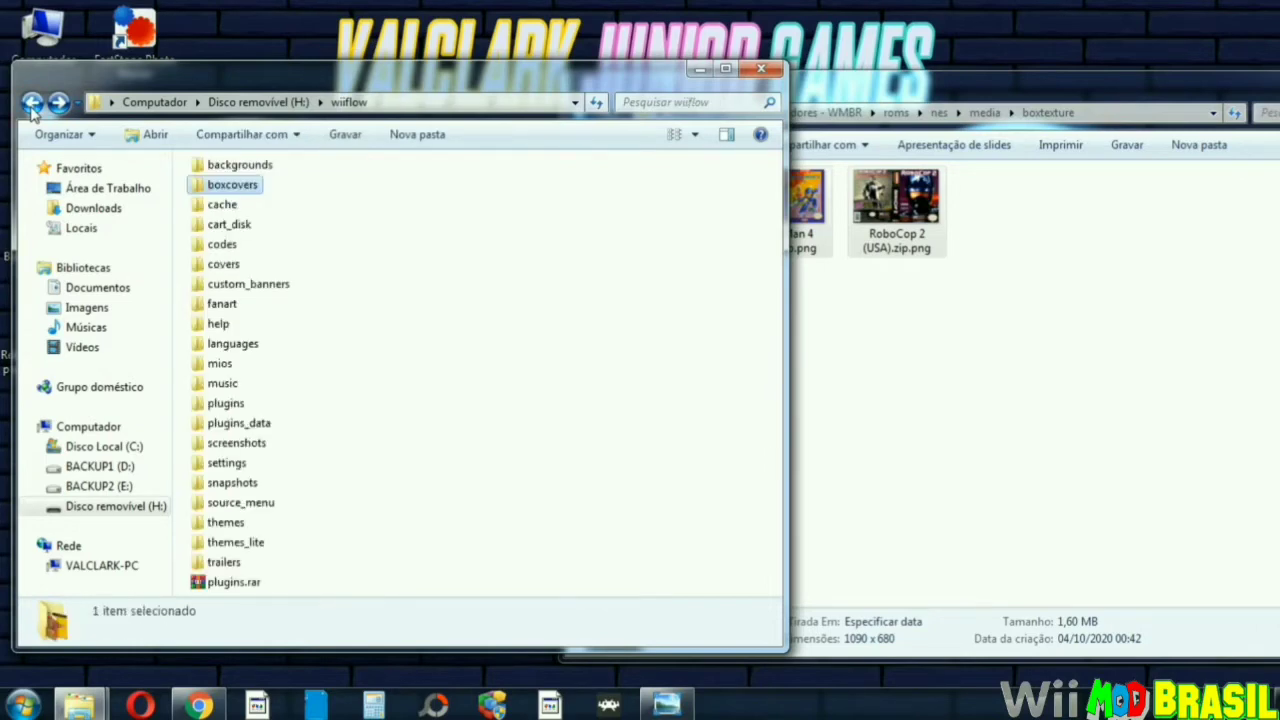
{"action": "left_click", "coordinate": [32, 104]}
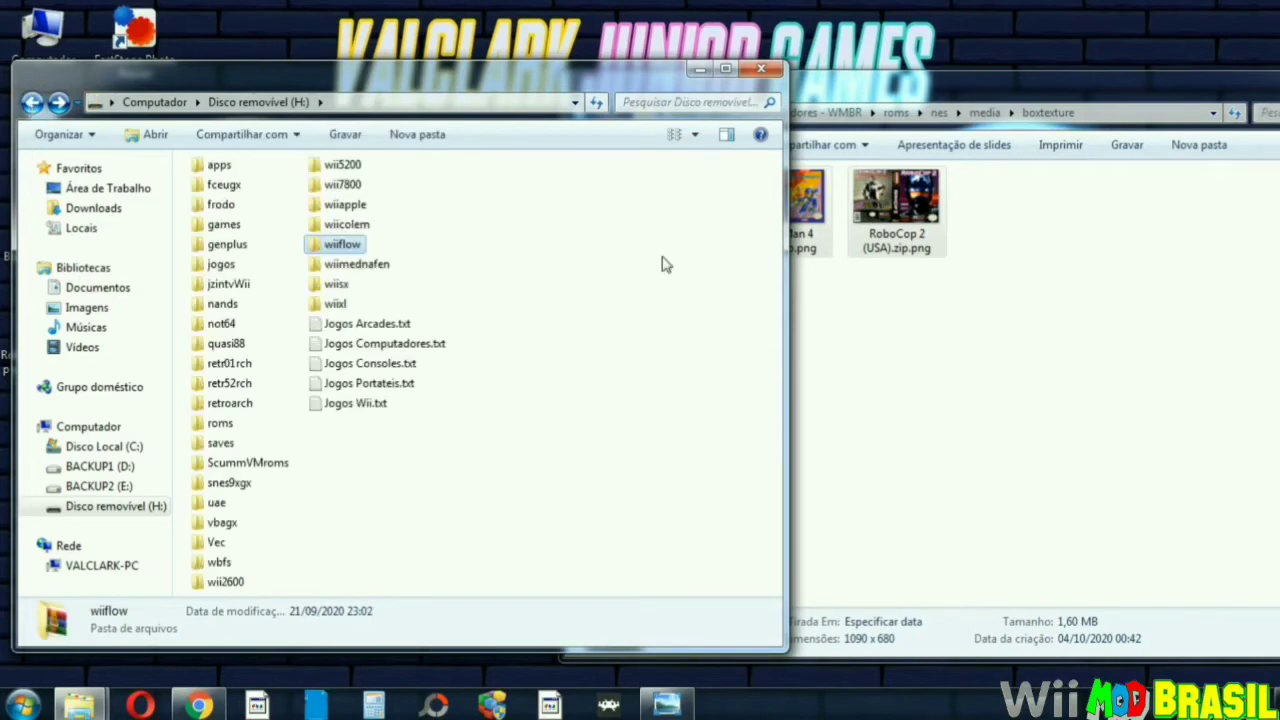
- Copy the Alex Kidd in Miracle World.zip and California Games.zip ROMs from the roms > sms folder
{"action": "left_click", "coordinate": [943, 316]}
{"action": "left_click", "coordinate": [580, 113]}
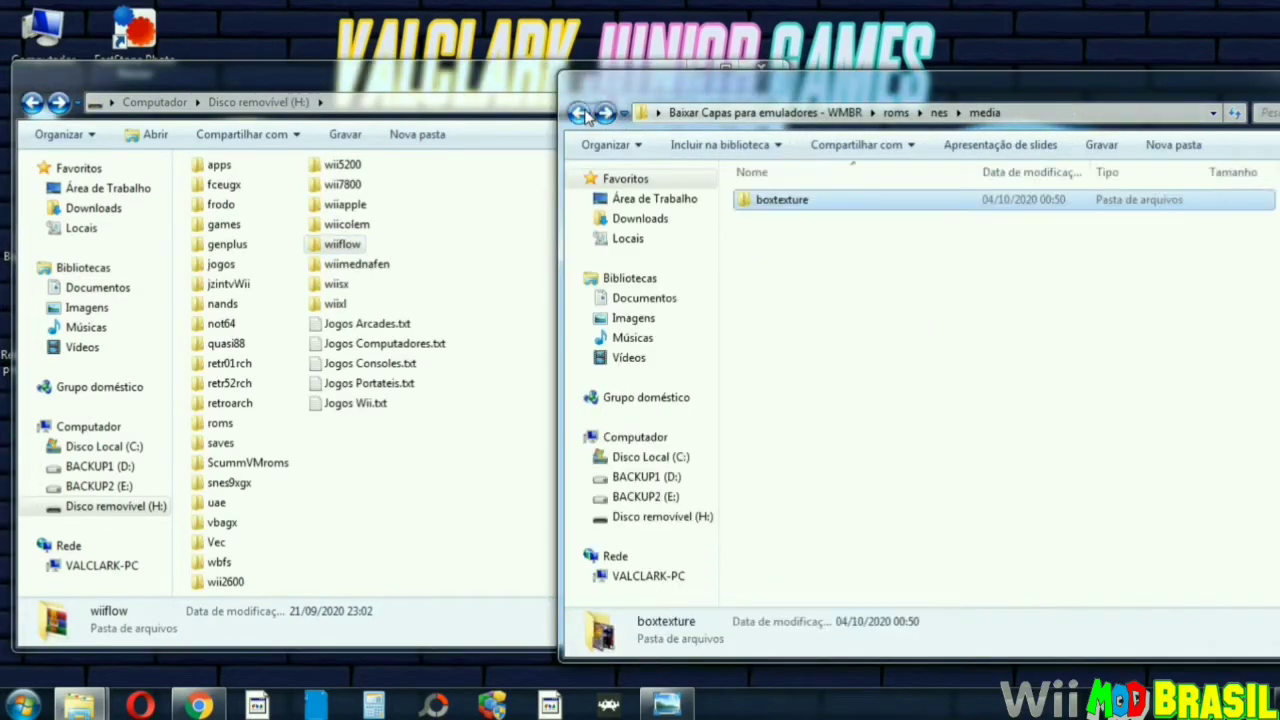
{"action": "left_click", "coordinate": [580, 113]}
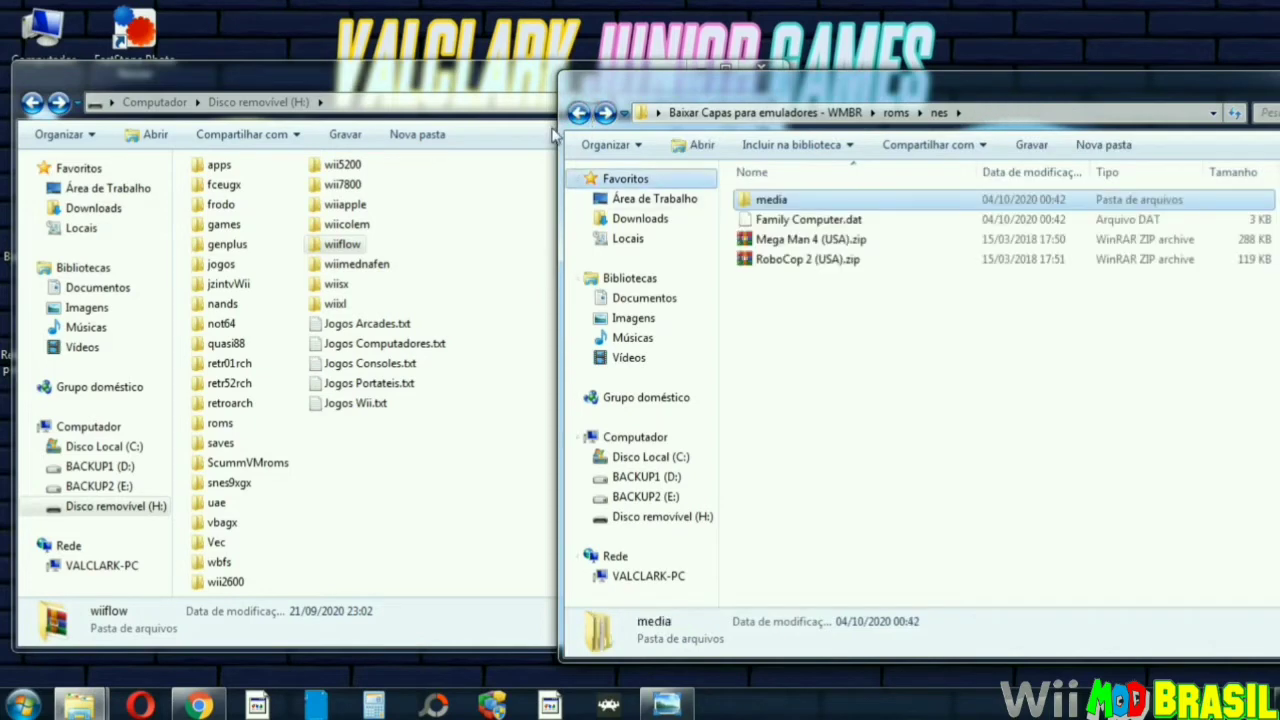
{"action": "left_click", "coordinate": [580, 113]}
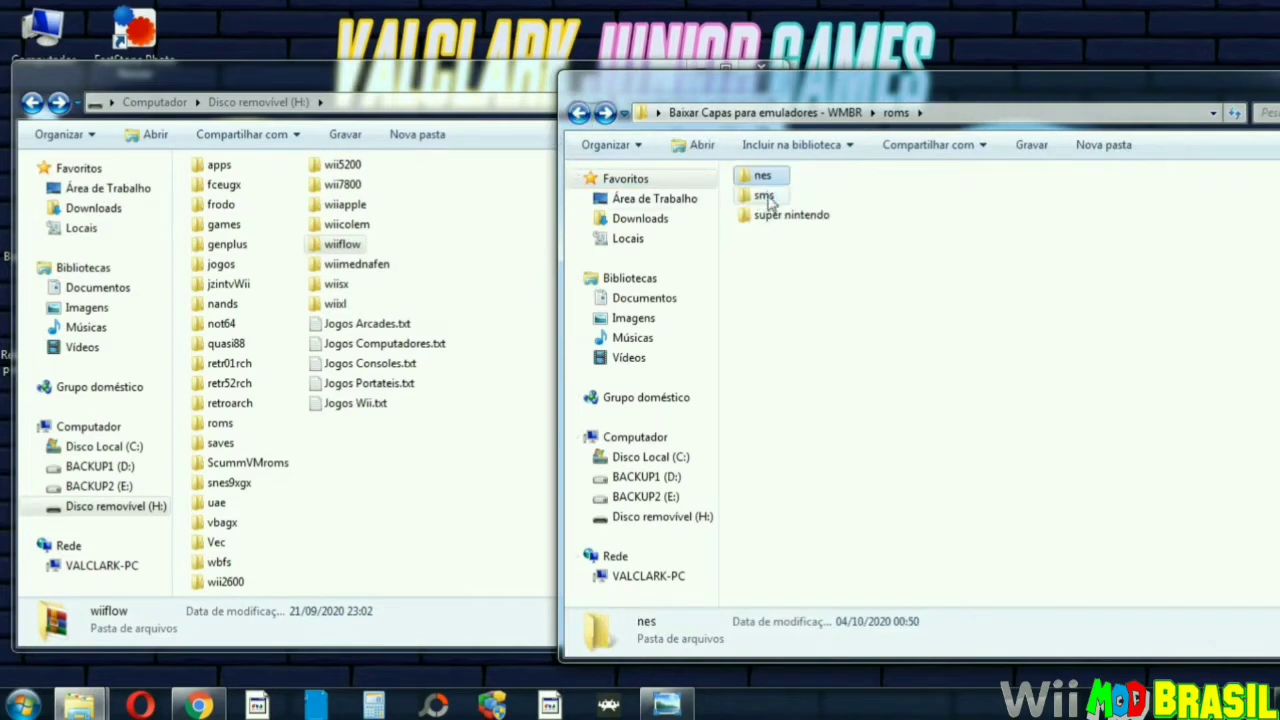
{"action": "left_click", "coordinate": [768, 197]}
{"action": "double_click", "coordinate": [768, 197]}
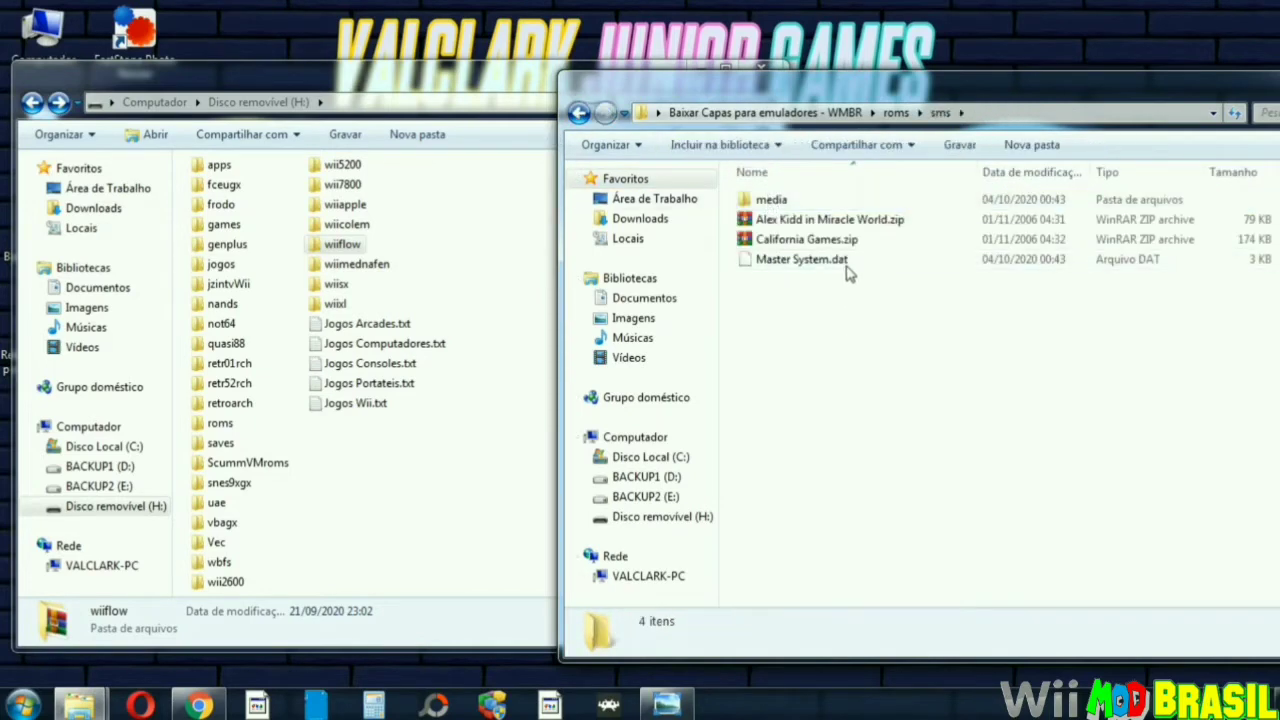
{"action": "left_click", "coordinate": [810, 219]}
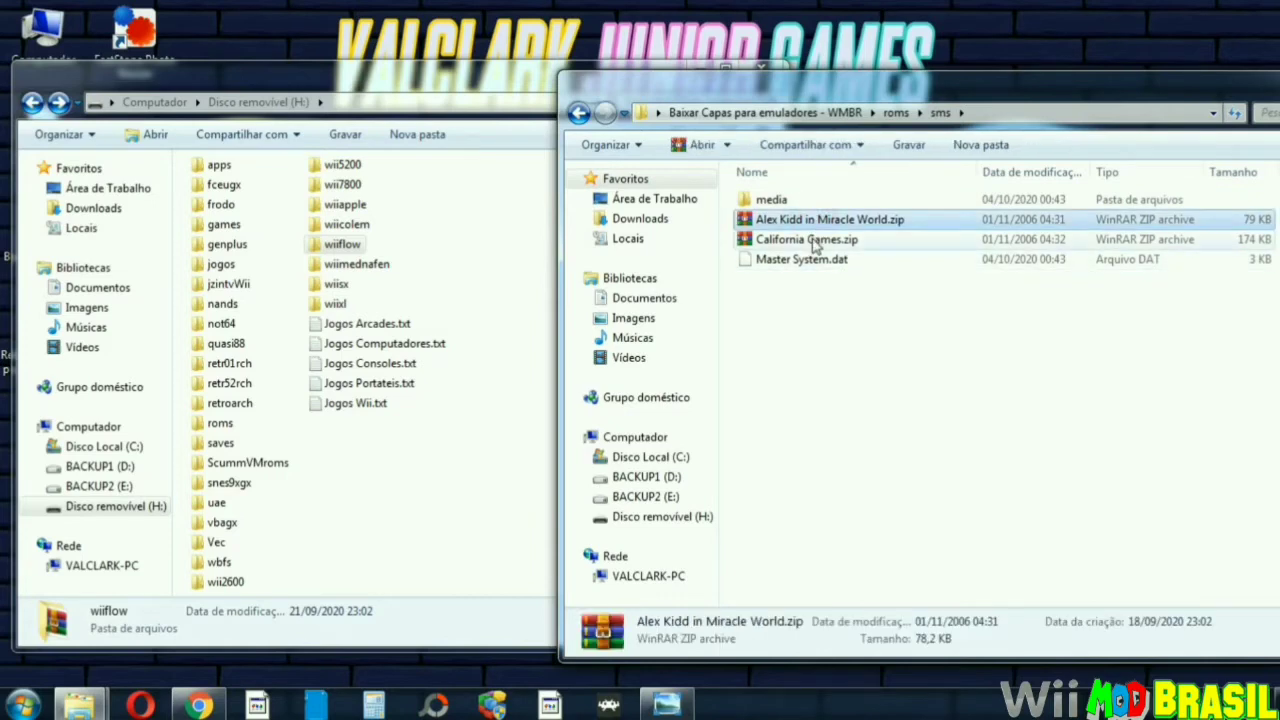
{"action": "left_click", "coordinate": [812, 242], "text": "shift"}
{"action": "right_click", "coordinate": [814, 244]}
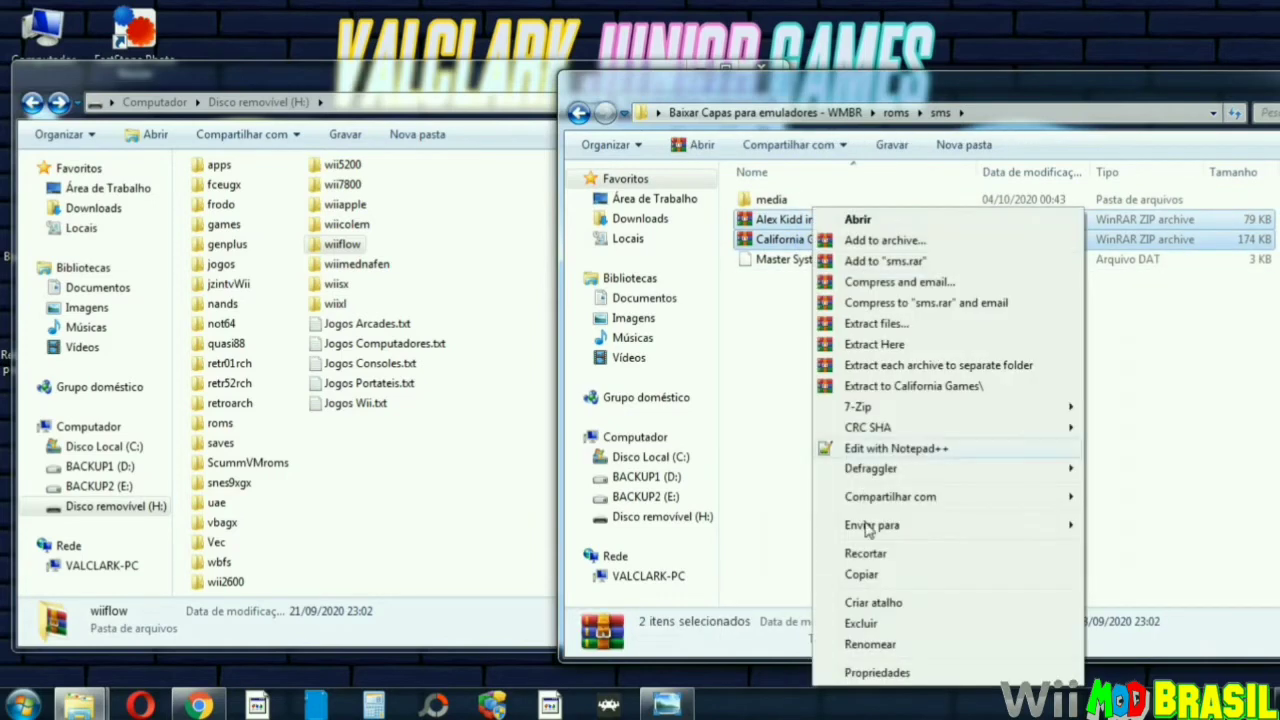
{"action": "left_click", "coordinate": [866, 577]}
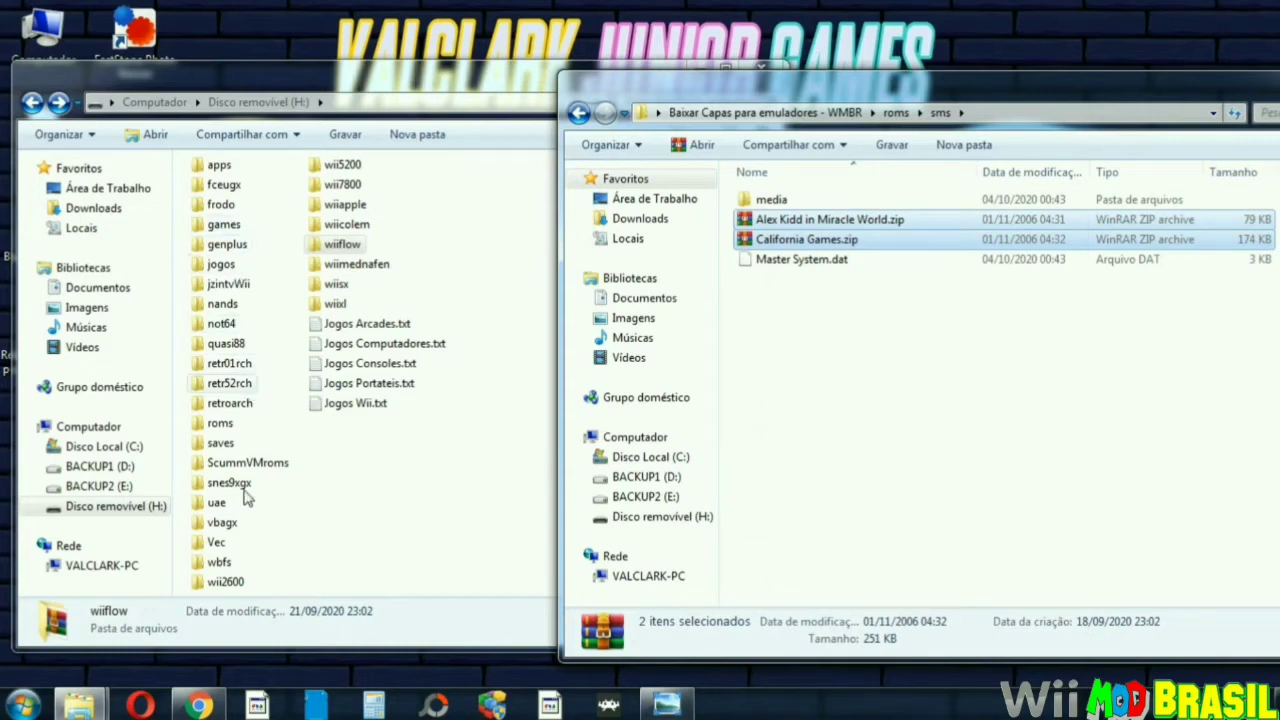
- Paste the two copied Master System ROMs into the genplus > roms > MS folder on drive H:
{"action": "left_click", "coordinate": [238, 250]}
{"action": "double_click", "coordinate": [236, 250]}
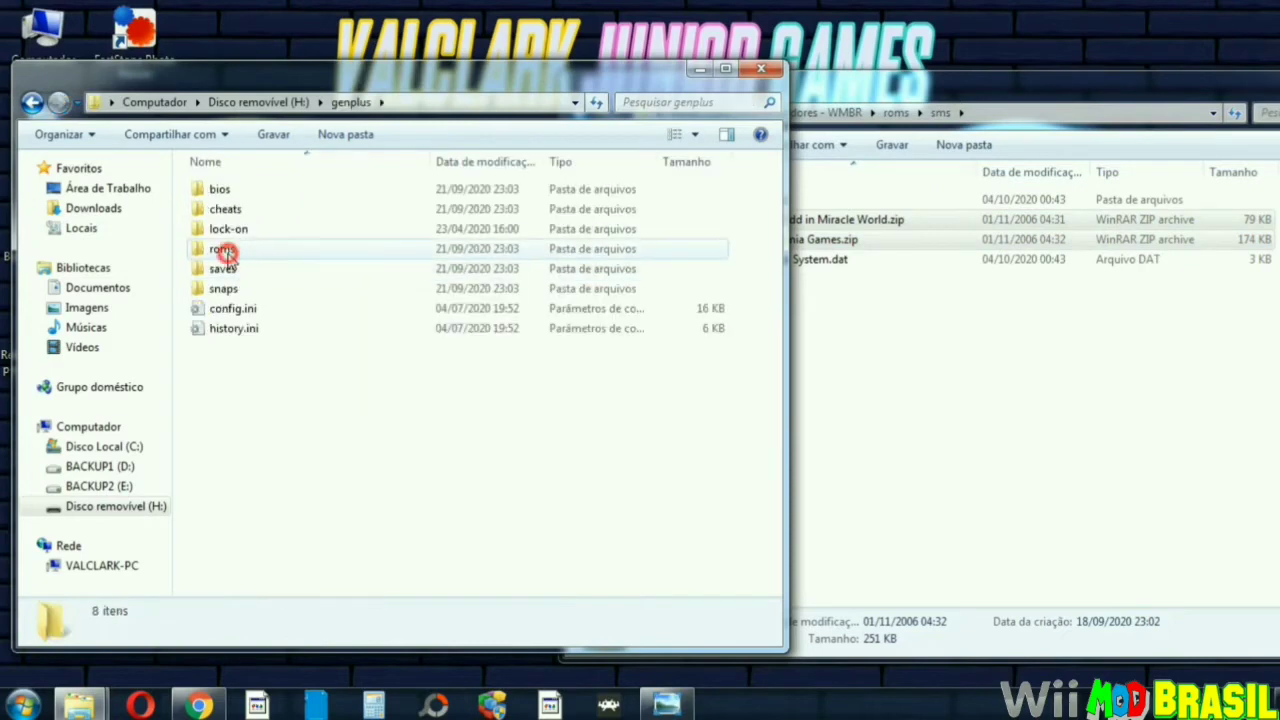
{"action": "double_click", "coordinate": [225, 250]}
{"action": "double_click", "coordinate": [214, 229]}
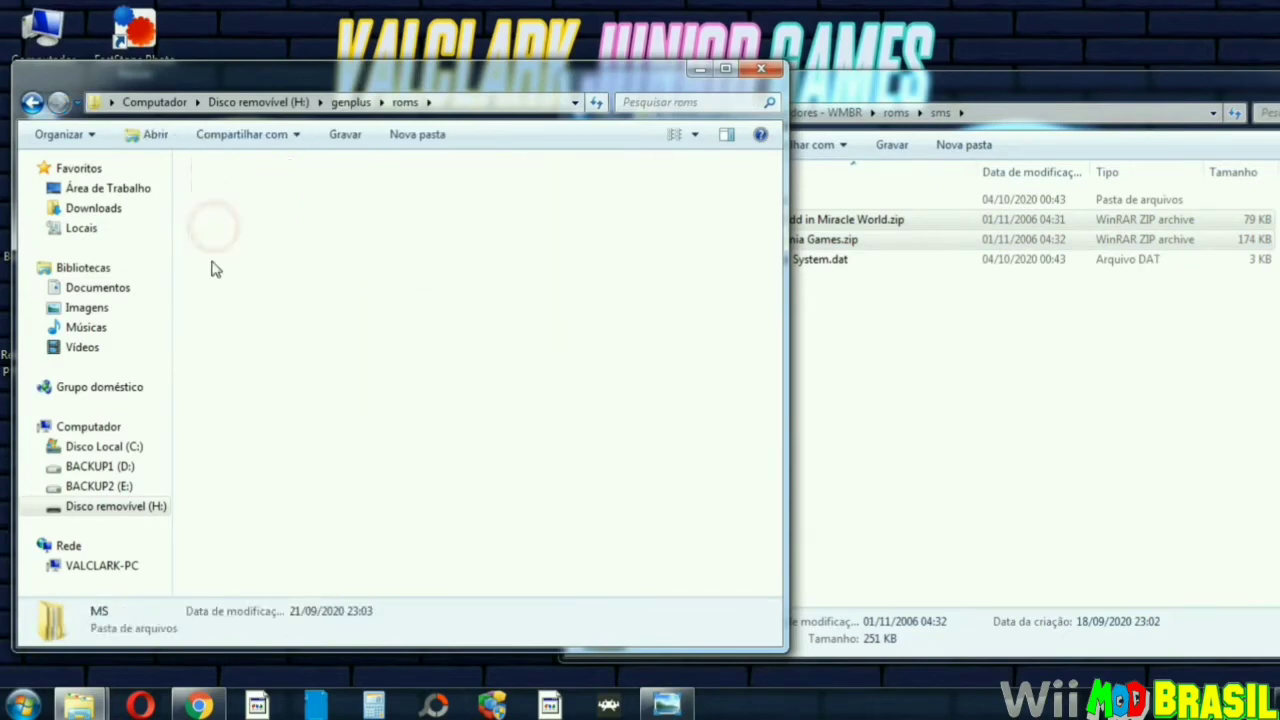
{"action": "right_click", "coordinate": [424, 292]}
{"action": "left_click", "coordinate": [500, 447]}
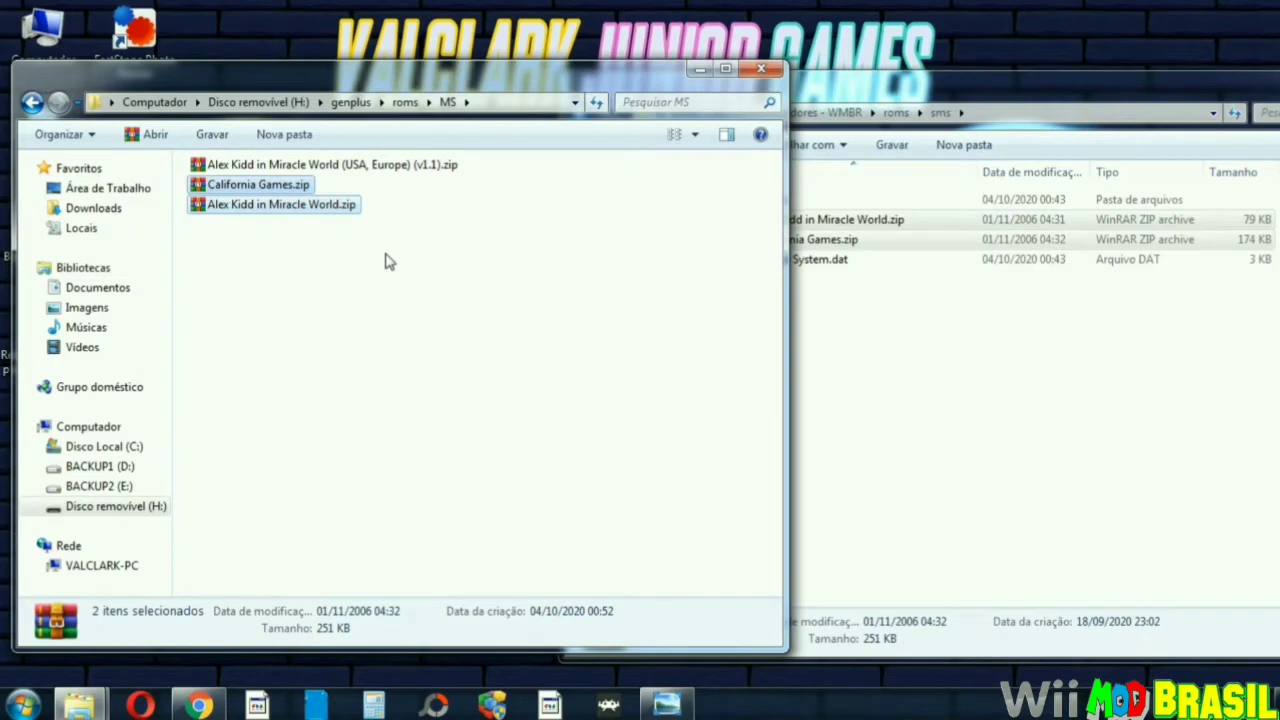
- Select the Alex Kidd in Miracle World and California Games cover images in sms > media > boxtexture
{"action": "left_click", "coordinate": [929, 347]}
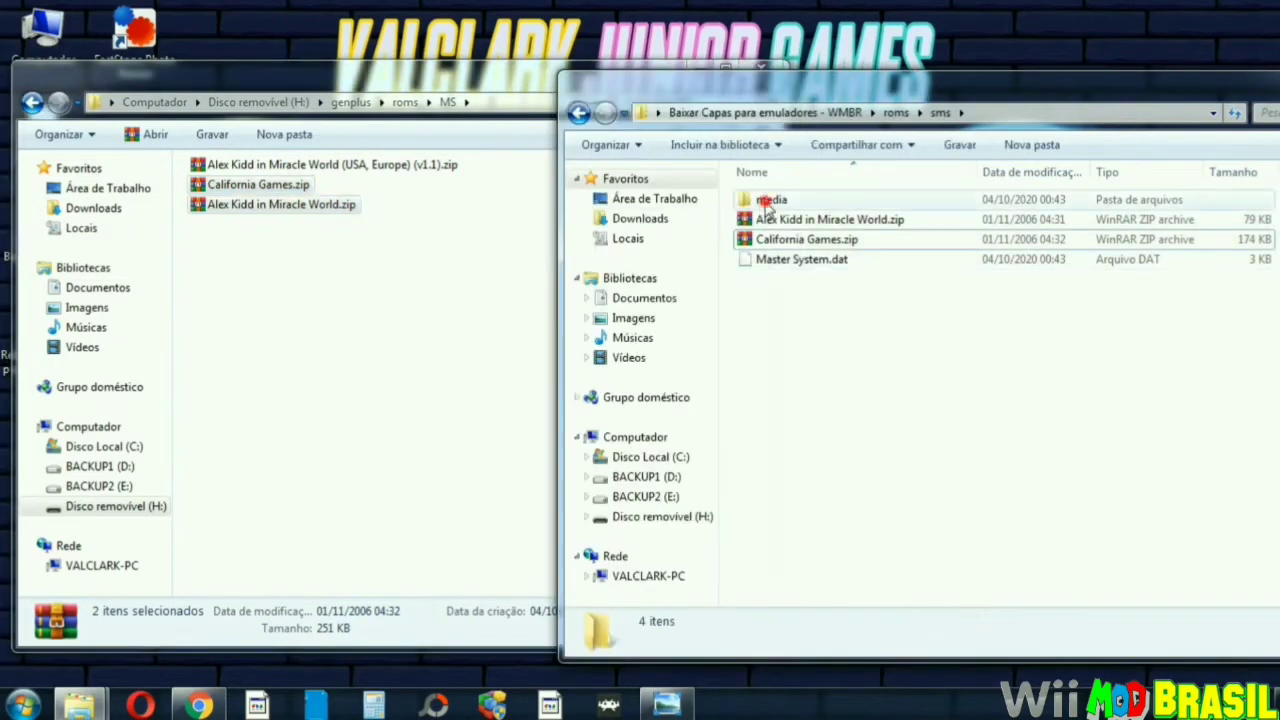
{"action": "double_click", "coordinate": [763, 201]}
{"action": "double_click", "coordinate": [766, 203]}
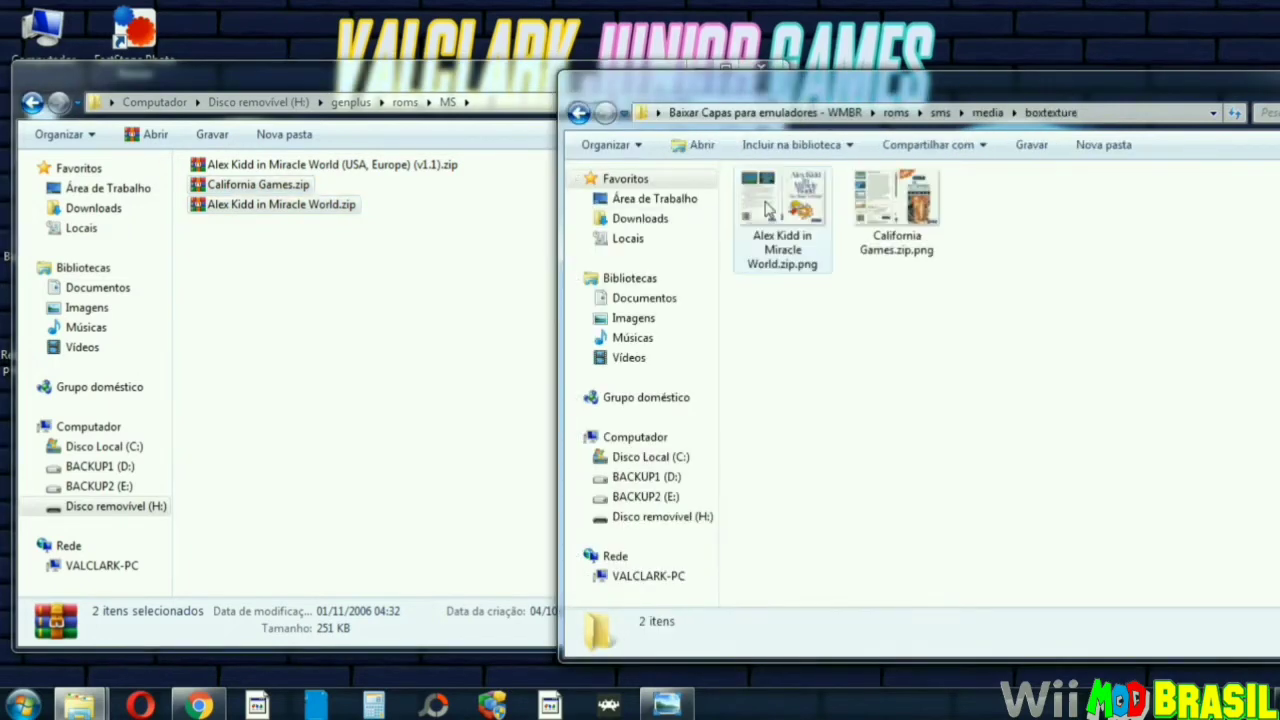
{"action": "left_click", "coordinate": [825, 219]}
{"action": "left_click", "coordinate": [882, 192]}
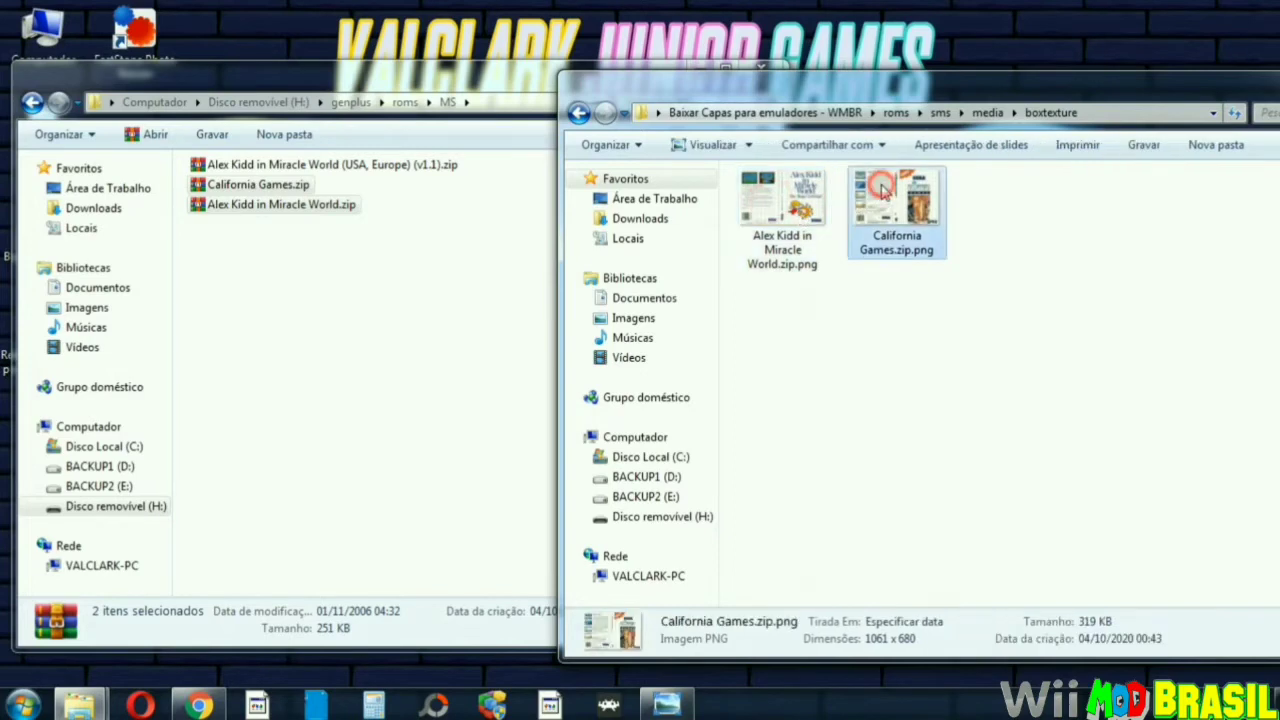
{"action": "left_click", "coordinate": [787, 197]}
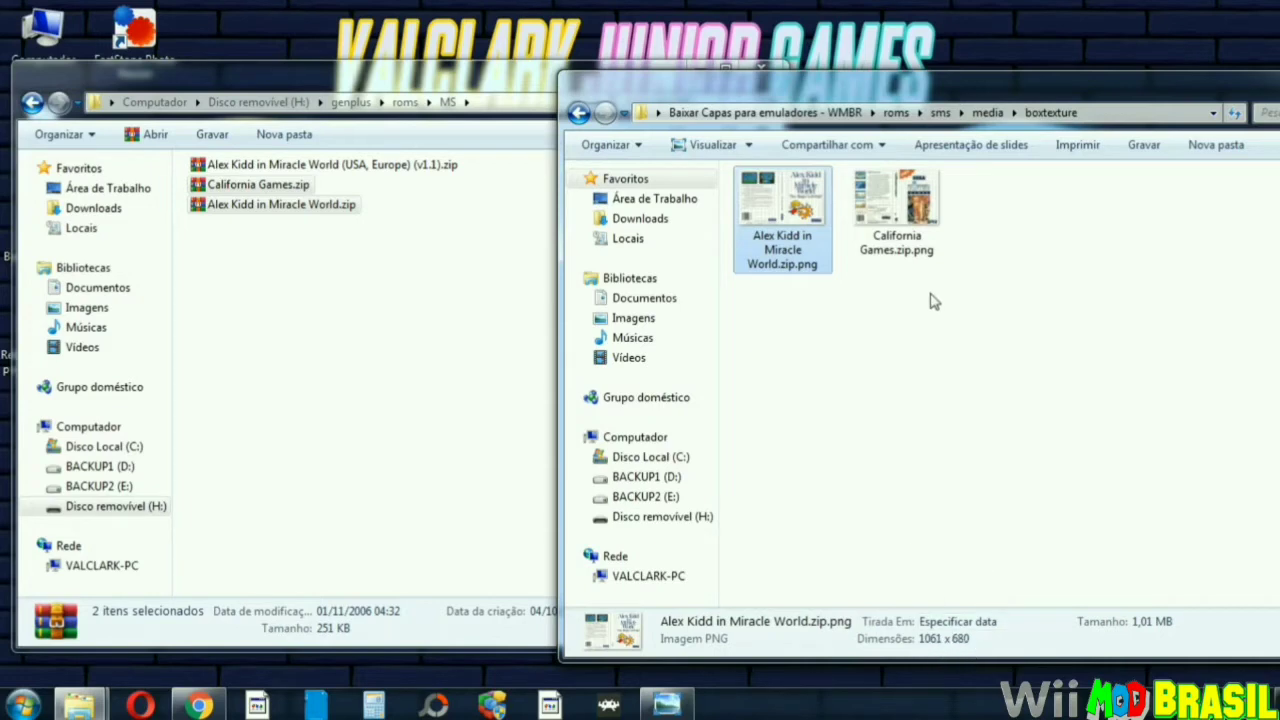
{"action": "left_click_drag", "start_coordinate": [930, 300], "coordinate": [738, 164]}
- Open the wiiflow > boxcovers > genplusgx > MS folder on drive H:
{"action": "left_click", "coordinate": [33, 105]}
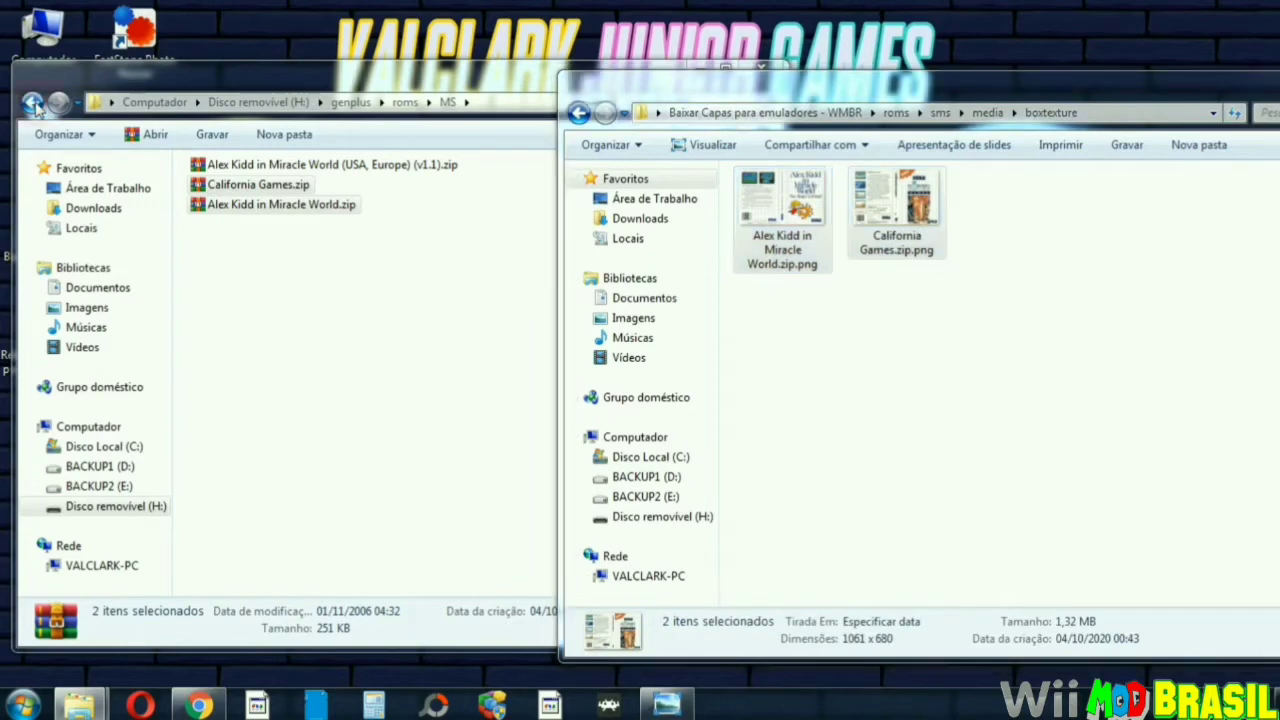
{"action": "left_click", "coordinate": [33, 104]}
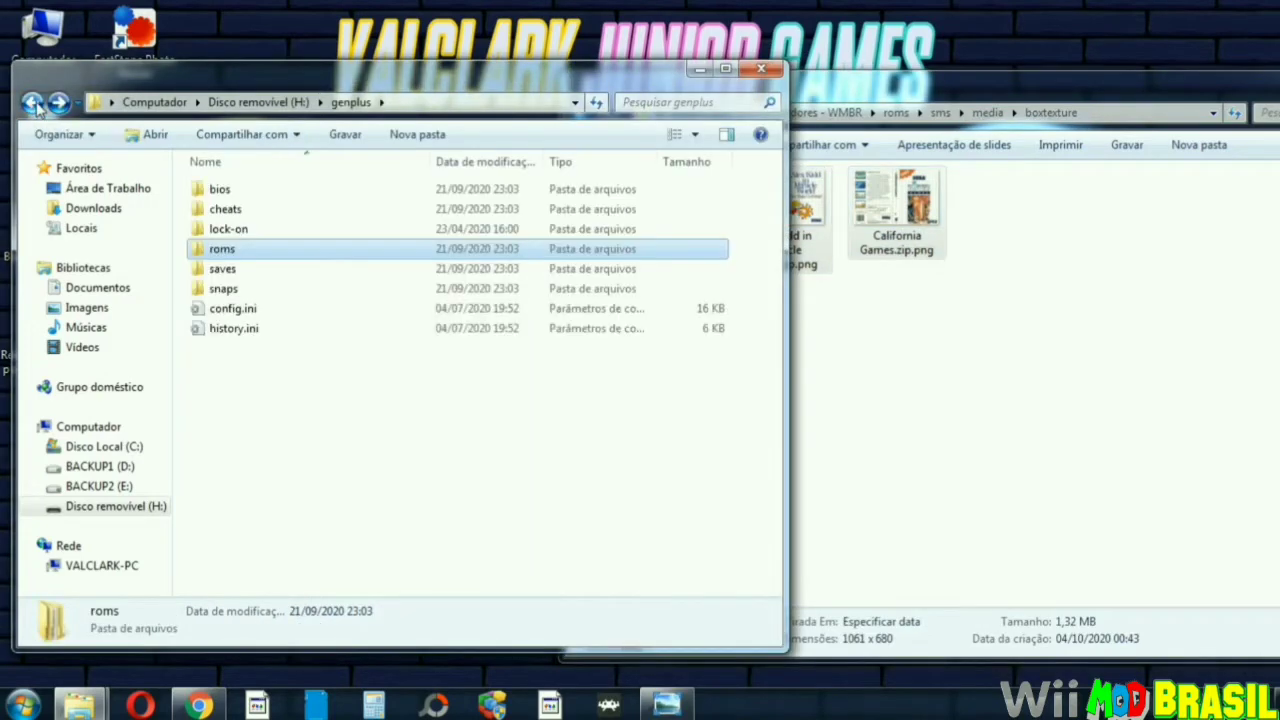
{"action": "left_click", "coordinate": [33, 104]}
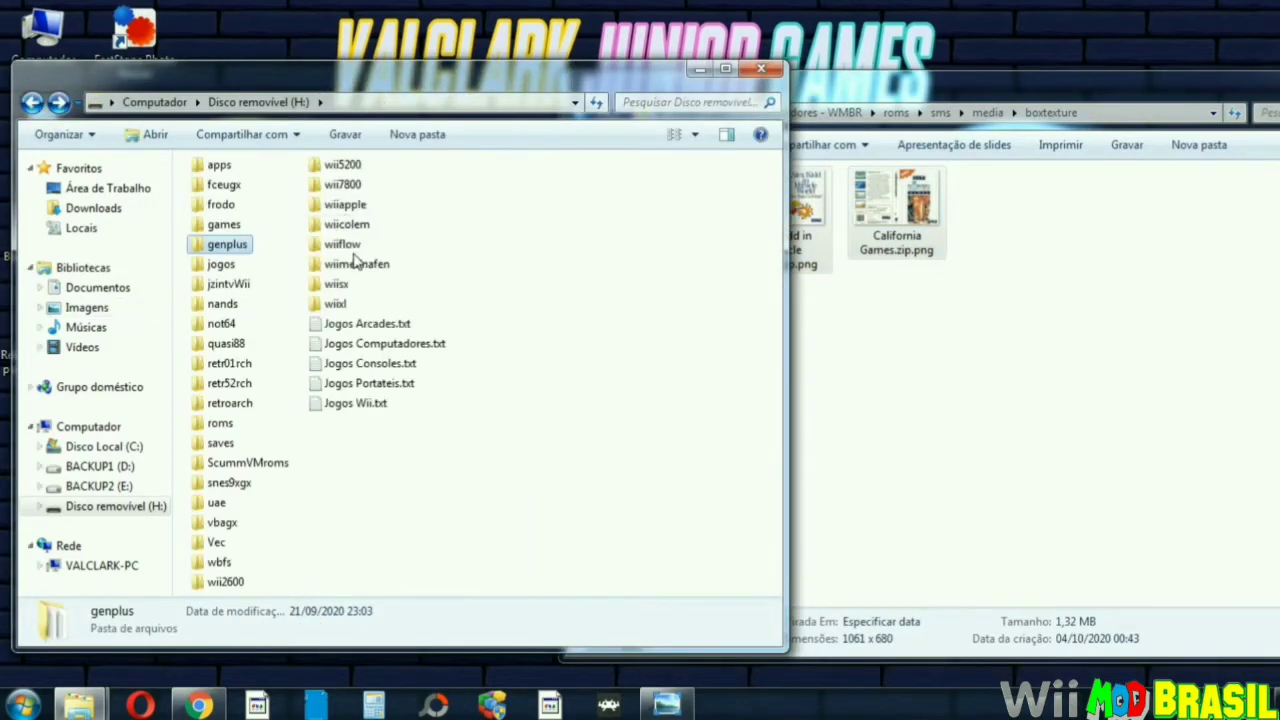
{"action": "double_click", "coordinate": [350, 248]}
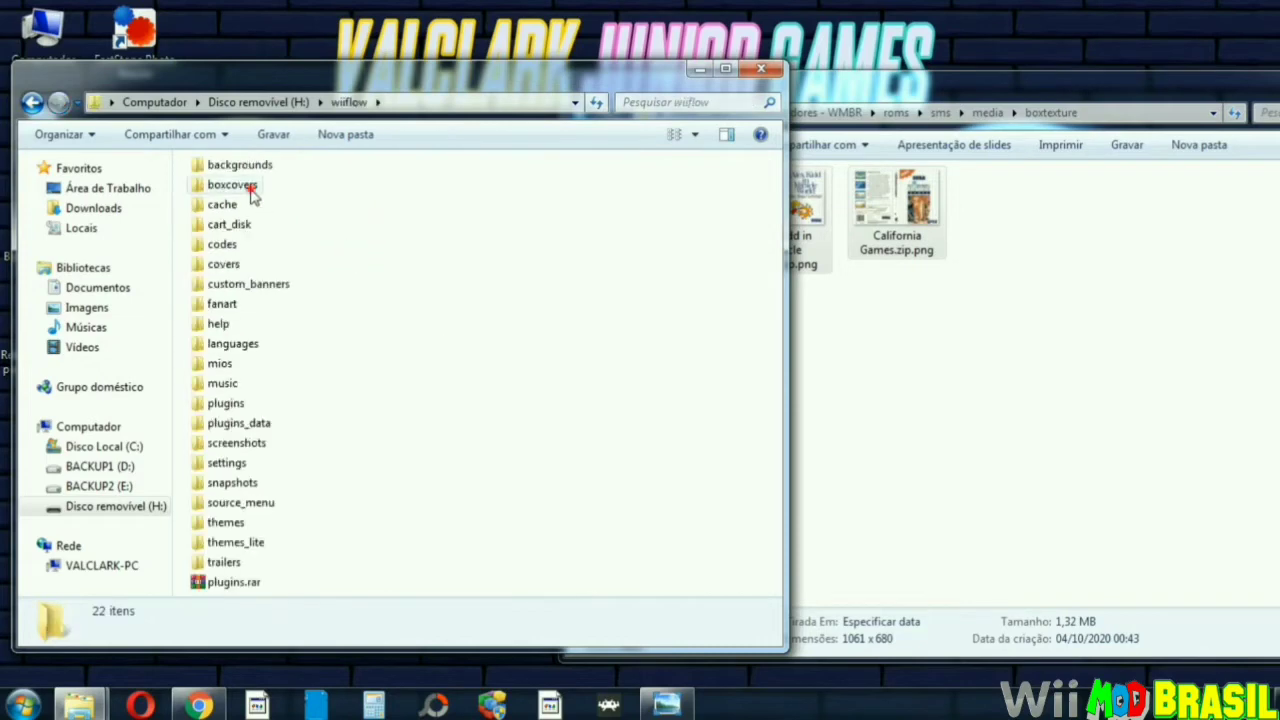
{"action": "left_click", "coordinate": [252, 193]}
{"action": "double_click", "coordinate": [252, 193]}
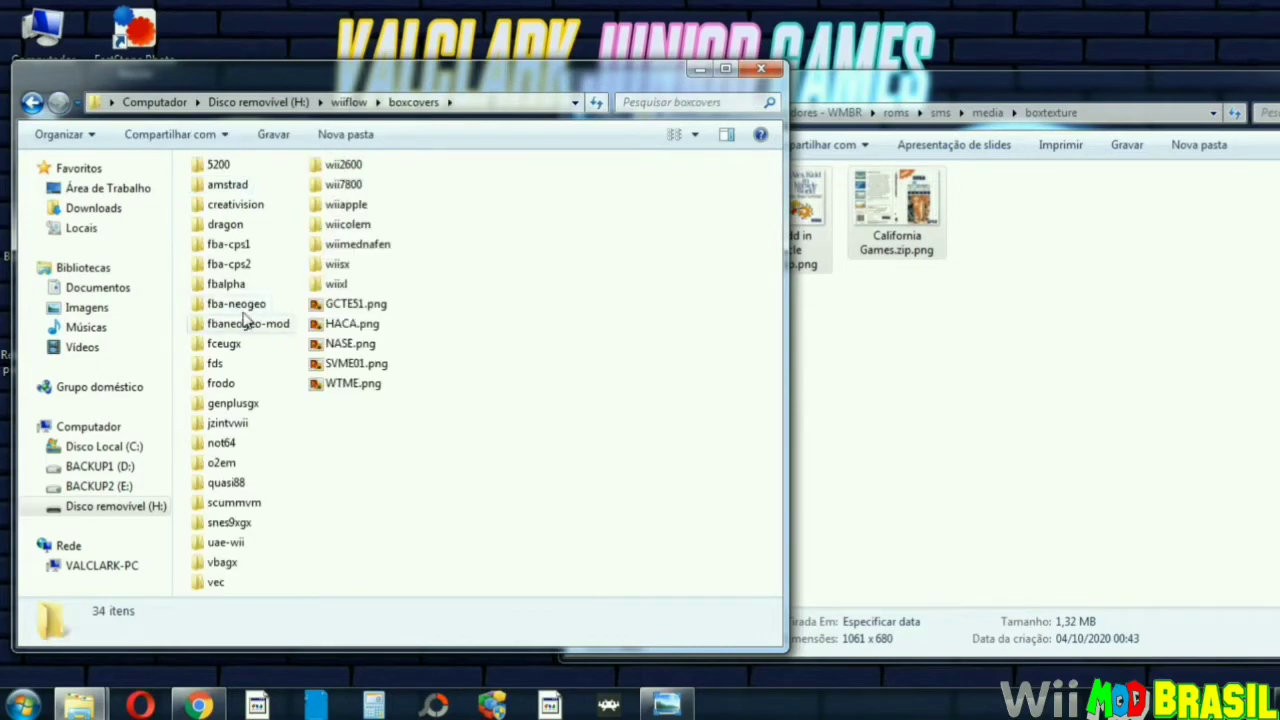
{"action": "double_click", "coordinate": [230, 404]}
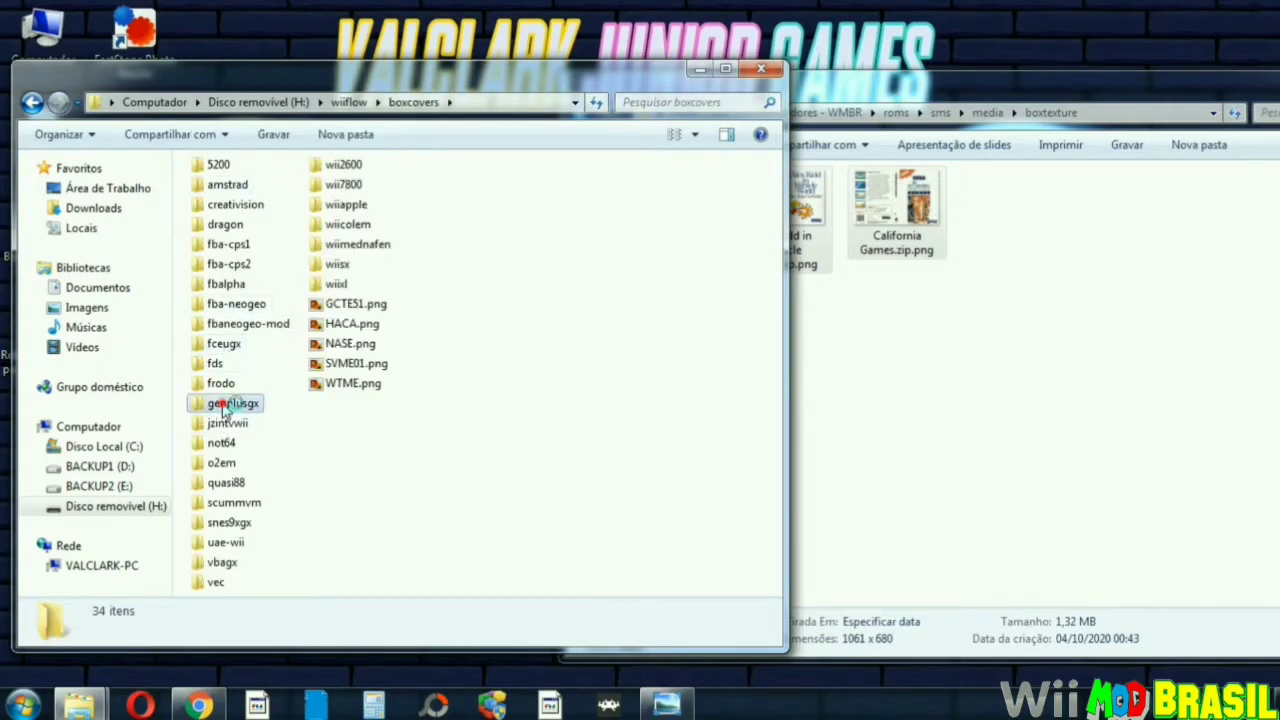
{"action": "double_click", "coordinate": [214, 249]}
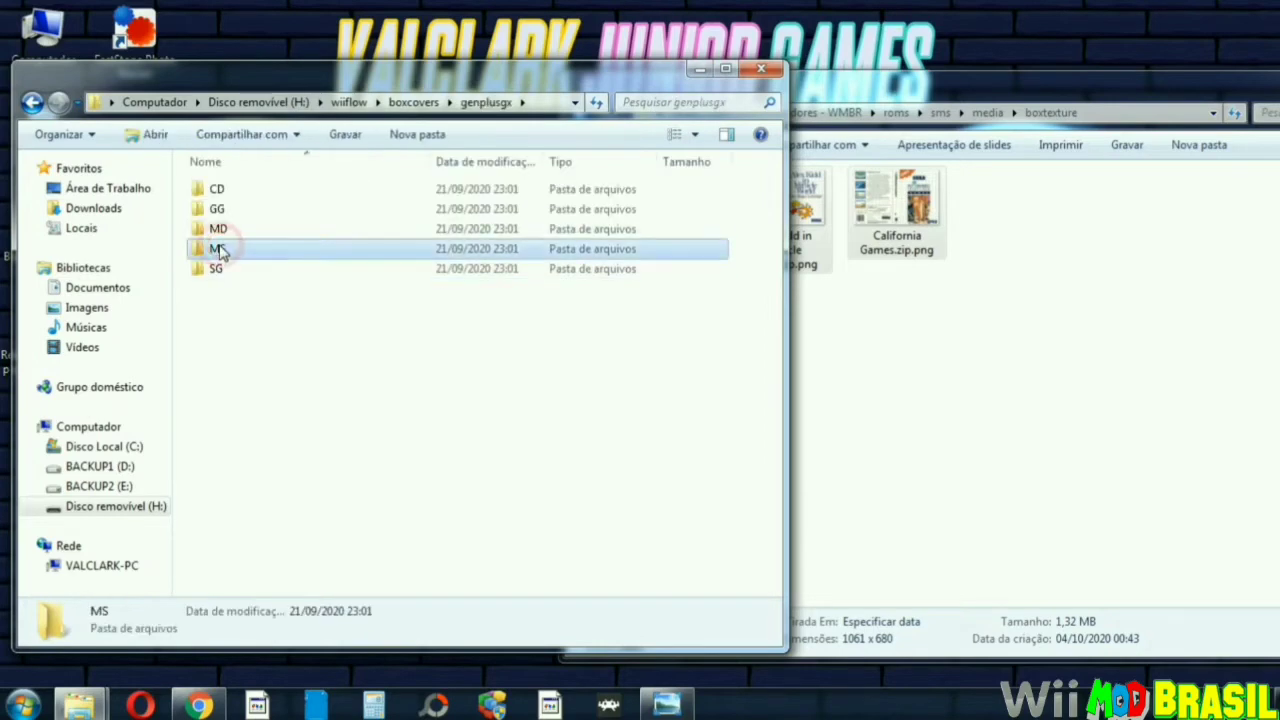
- Copy the Alex Kidd in Miracle World and California Games covers from boxtexture into the genplusgx > MS cover folder
{"action": "left_click", "coordinate": [395, 197]}
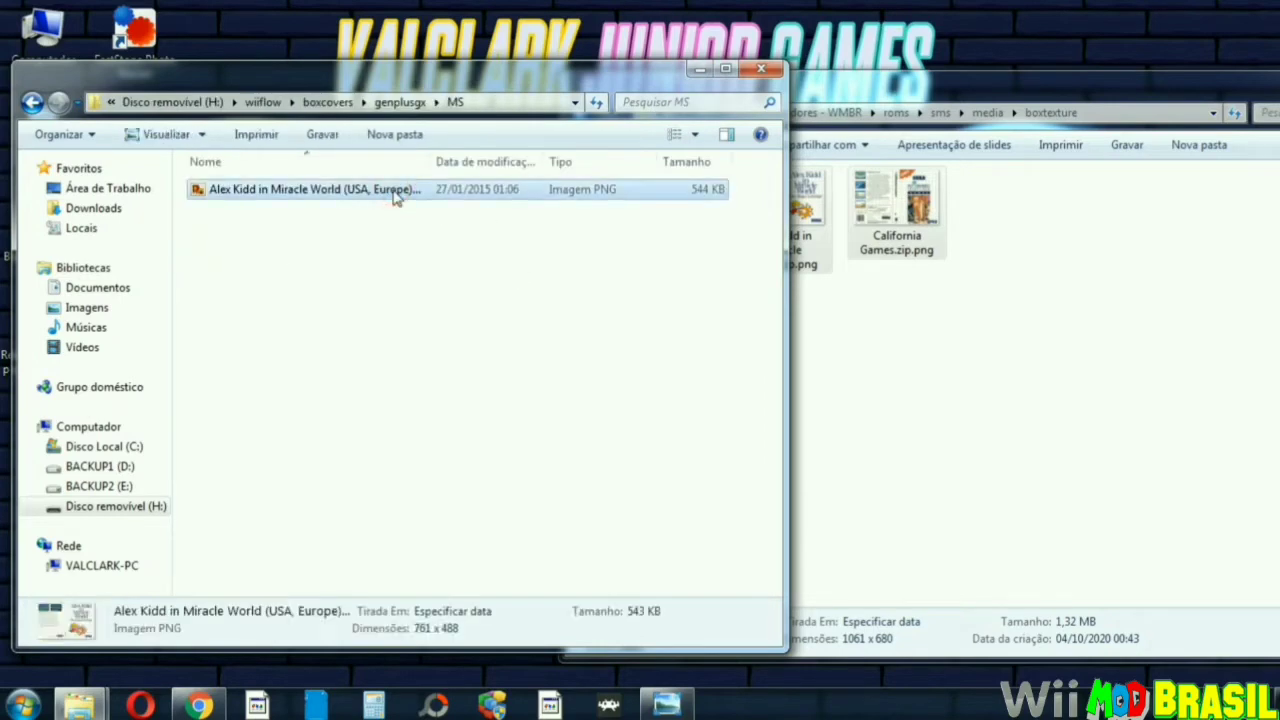
{"action": "left_click_drag", "start_coordinate": [980, 286], "coordinate": [760, 190]}
{"action": "left_click_drag", "start_coordinate": [785, 215], "coordinate": [366, 374]}
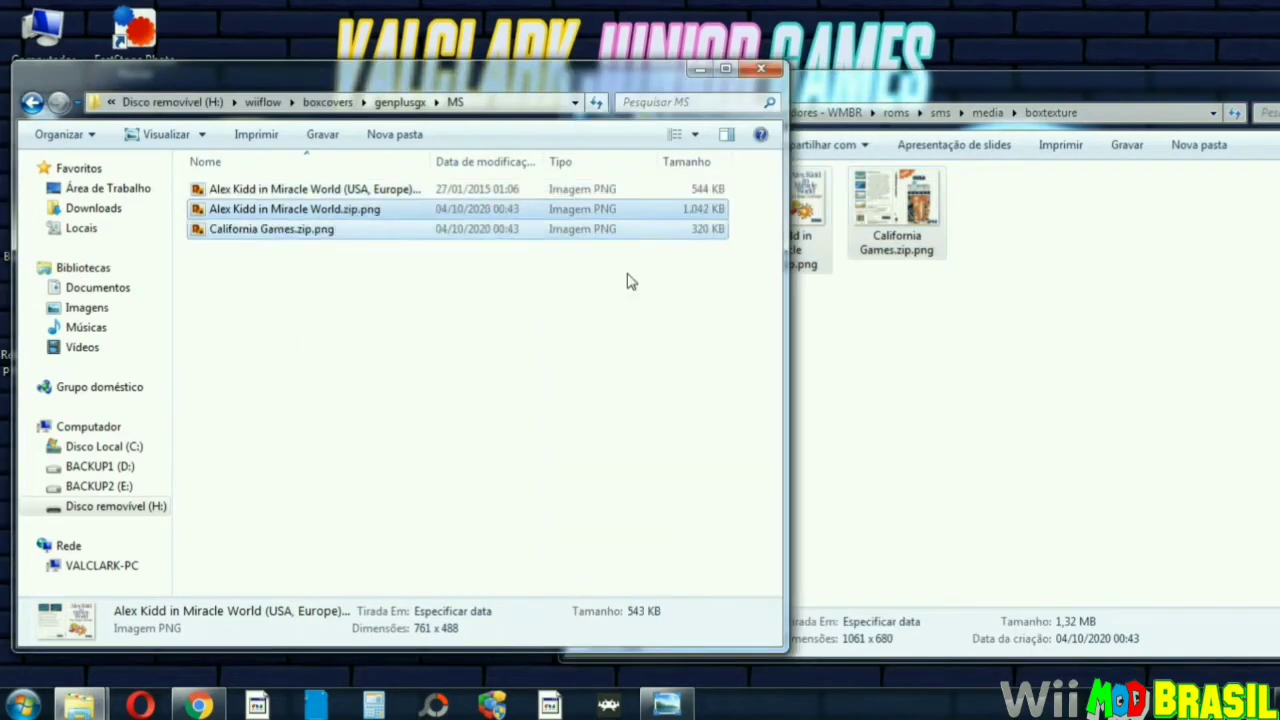
{"action": "left_click", "coordinate": [32, 103]}
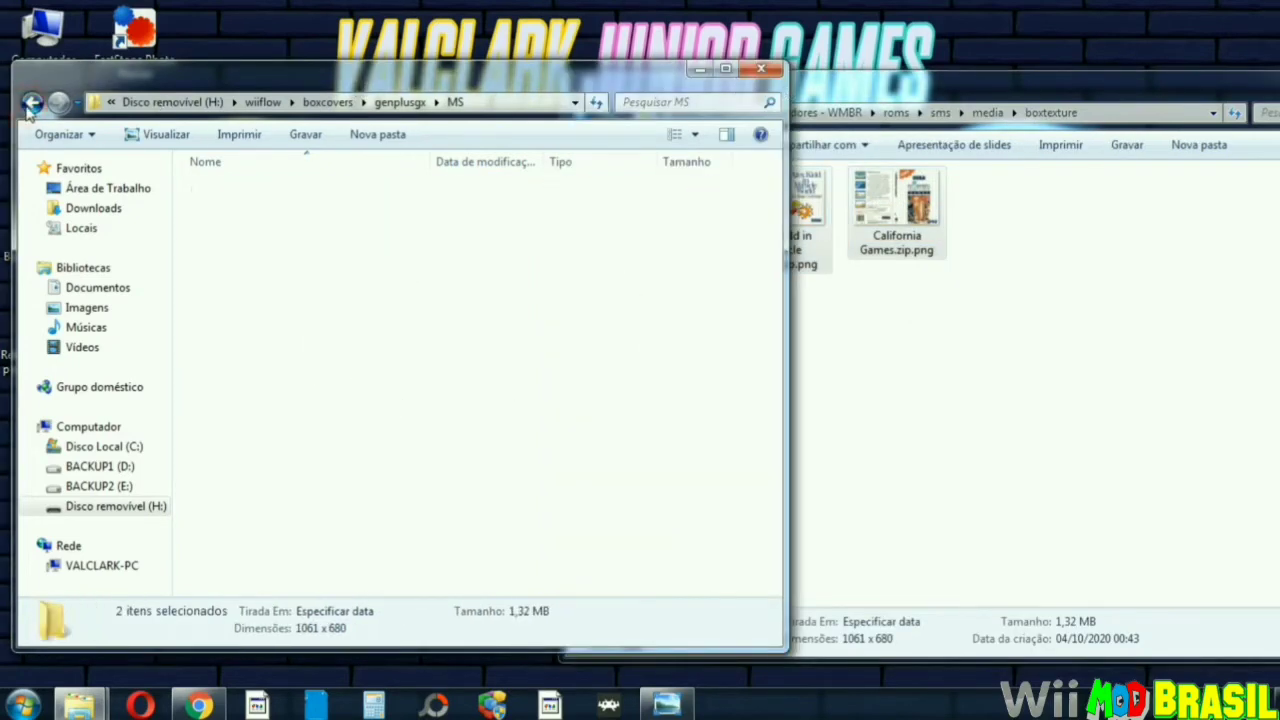
- Return to the wiiflow folder on drive H: and open the roms > super nintendo folder in the source window
{"action": "left_click", "coordinate": [32, 103]}
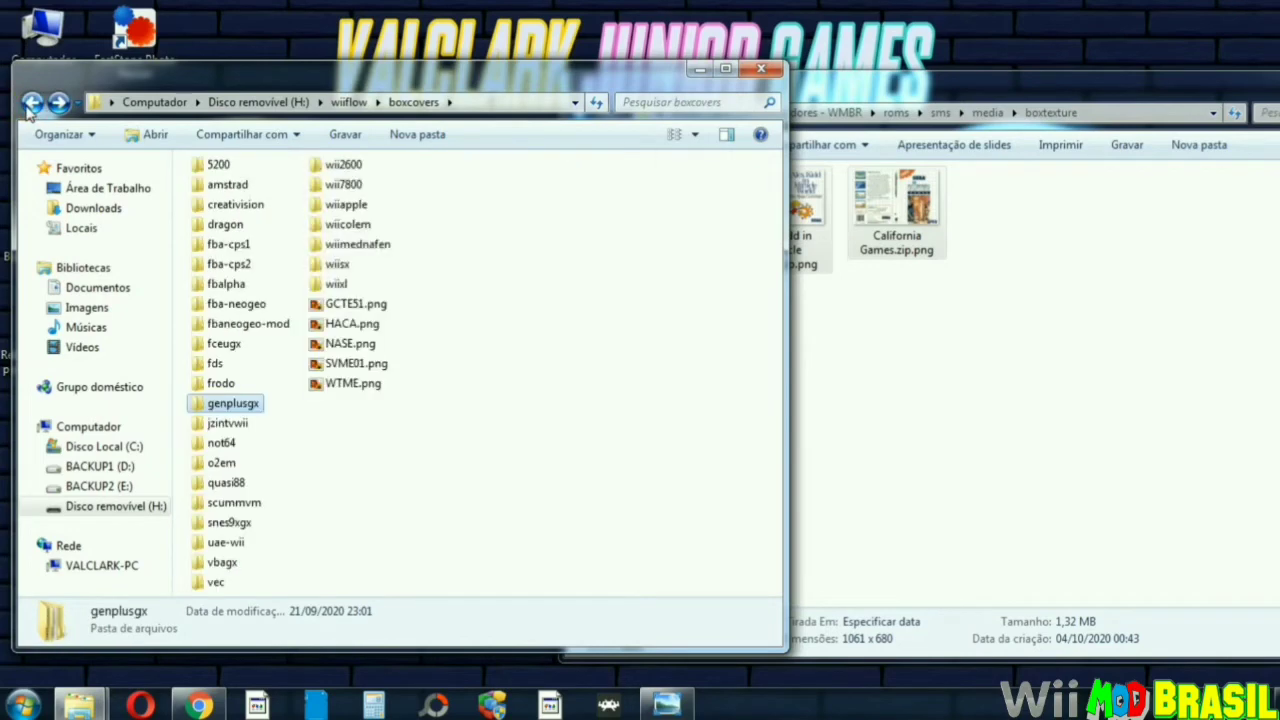
{"action": "left_click", "coordinate": [32, 103]}
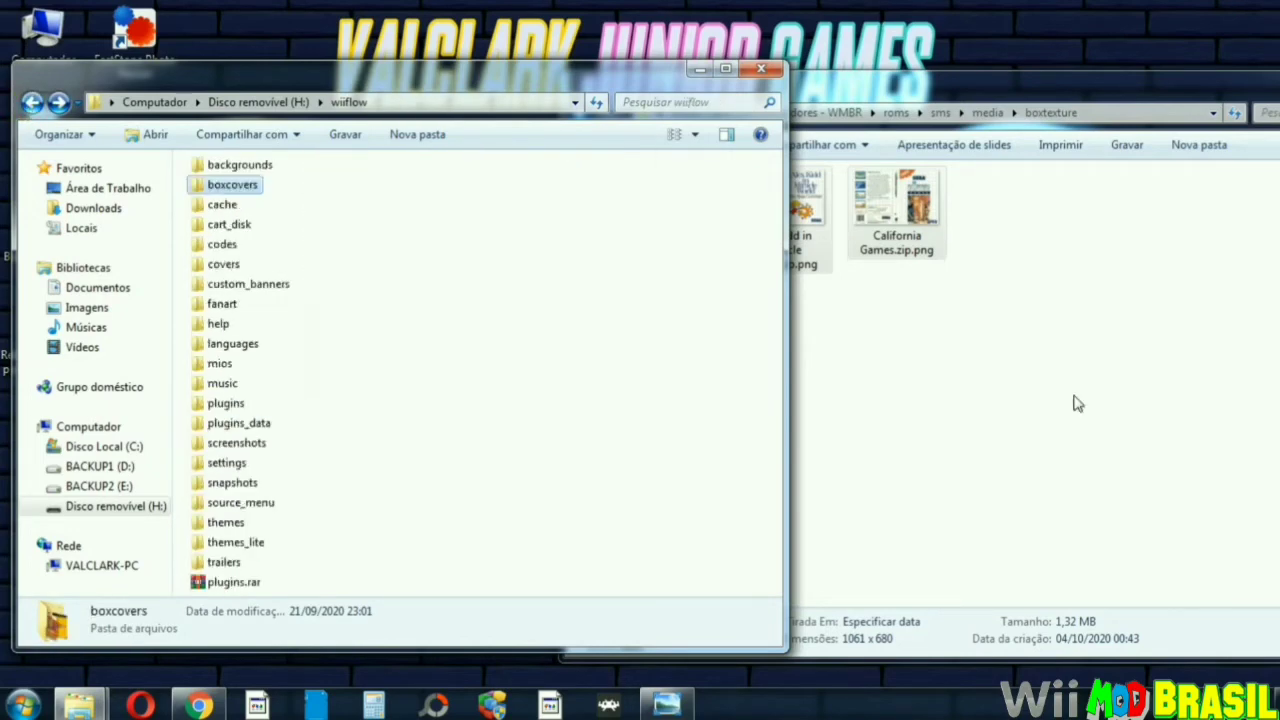
{"action": "left_click", "coordinate": [1071, 392]}
{"action": "left_click", "coordinate": [579, 113]}
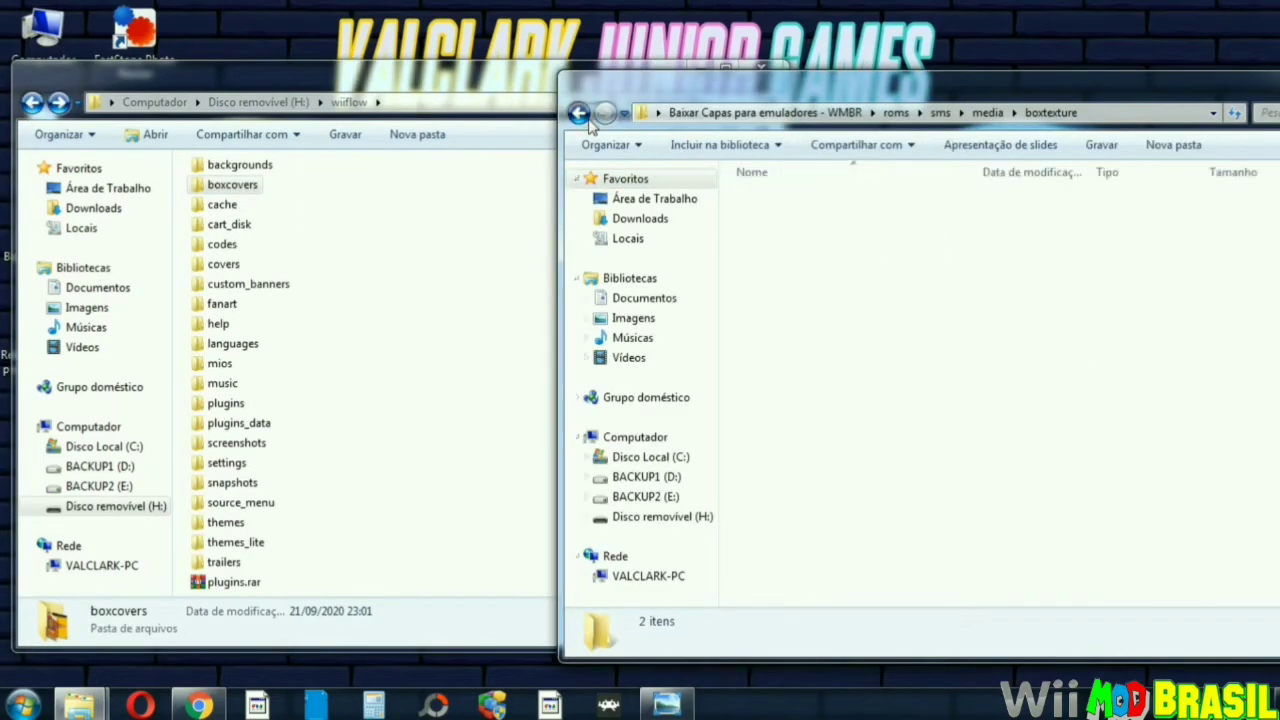
{"action": "left_click", "coordinate": [579, 113]}
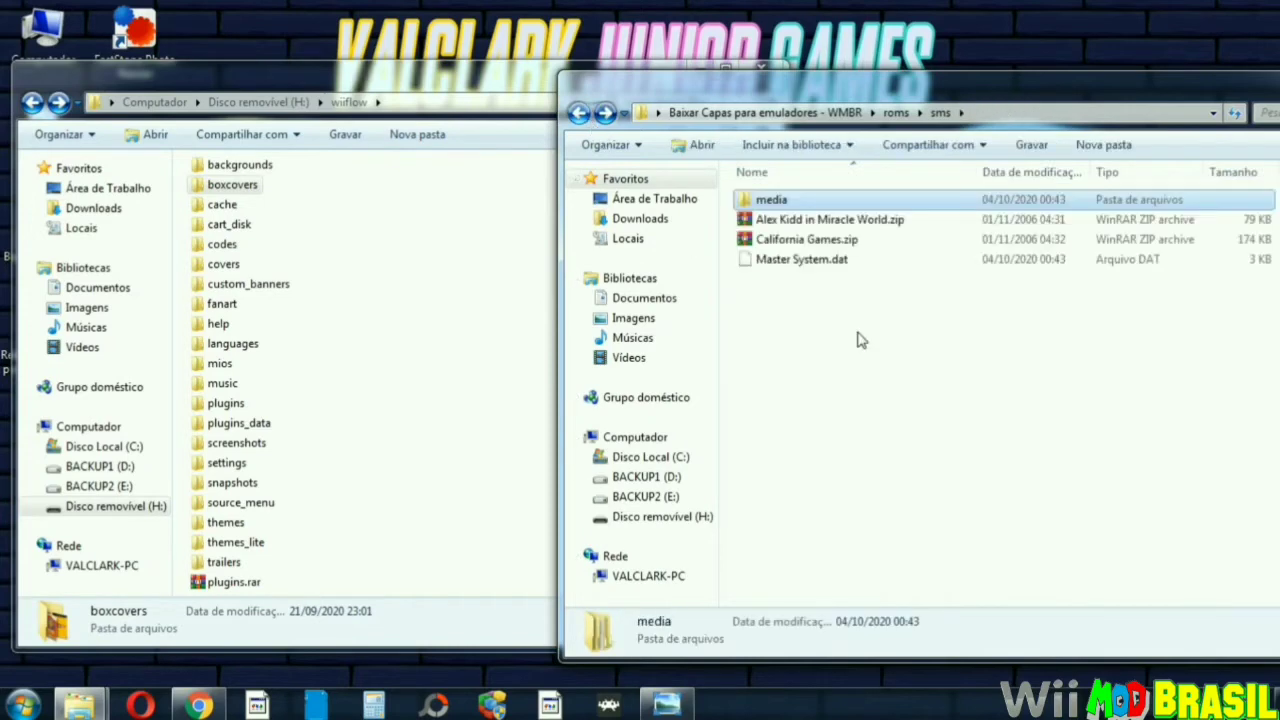
{"action": "left_click", "coordinate": [579, 113]}
{"action": "left_click", "coordinate": [782, 219]}
{"action": "double_click", "coordinate": [782, 219]}
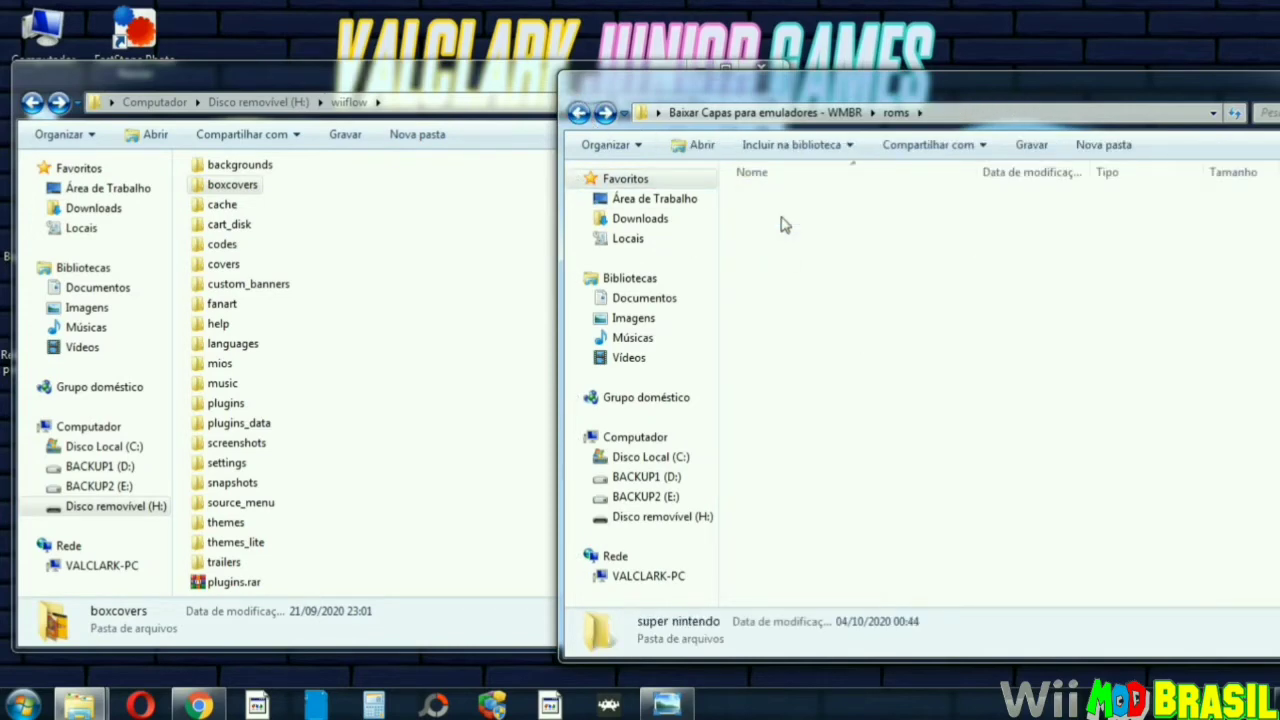
{"action": "left_click", "coordinate": [768, 201]}
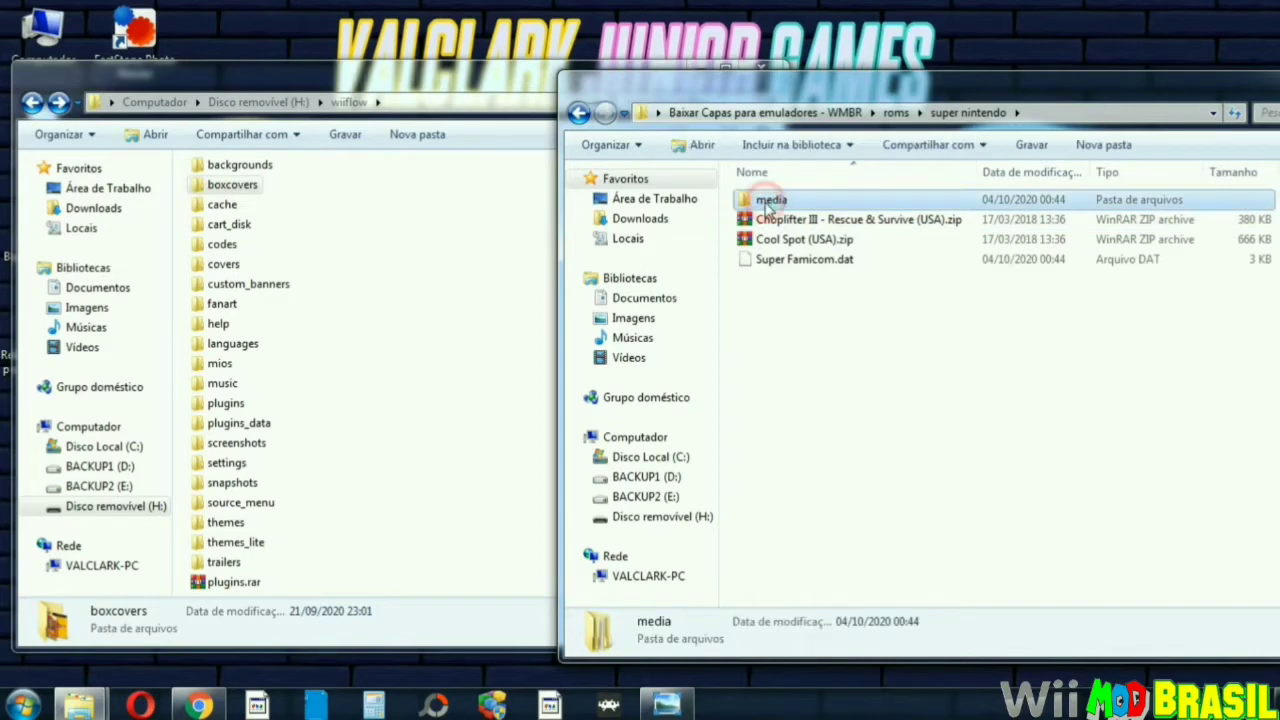
{"action": "double_click", "coordinate": [768, 201]}
{"action": "left_click", "coordinate": [579, 113]}
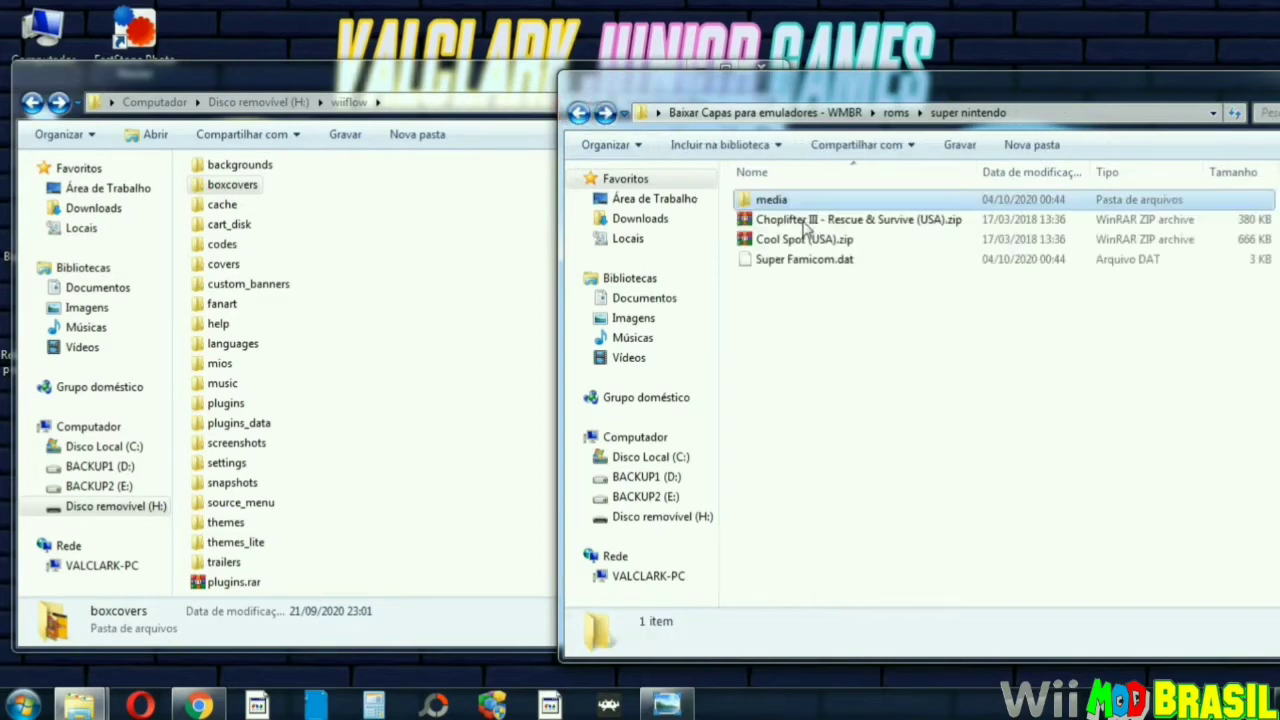
- Copy the Choplifter III - Rescue & Survive (USA).zip and Cool Spot (USA).zip ROMs from the super nintendo folder
{"action": "left_click", "coordinate": [808, 218]}
{"action": "left_click", "coordinate": [815, 240], "text": "shift"}
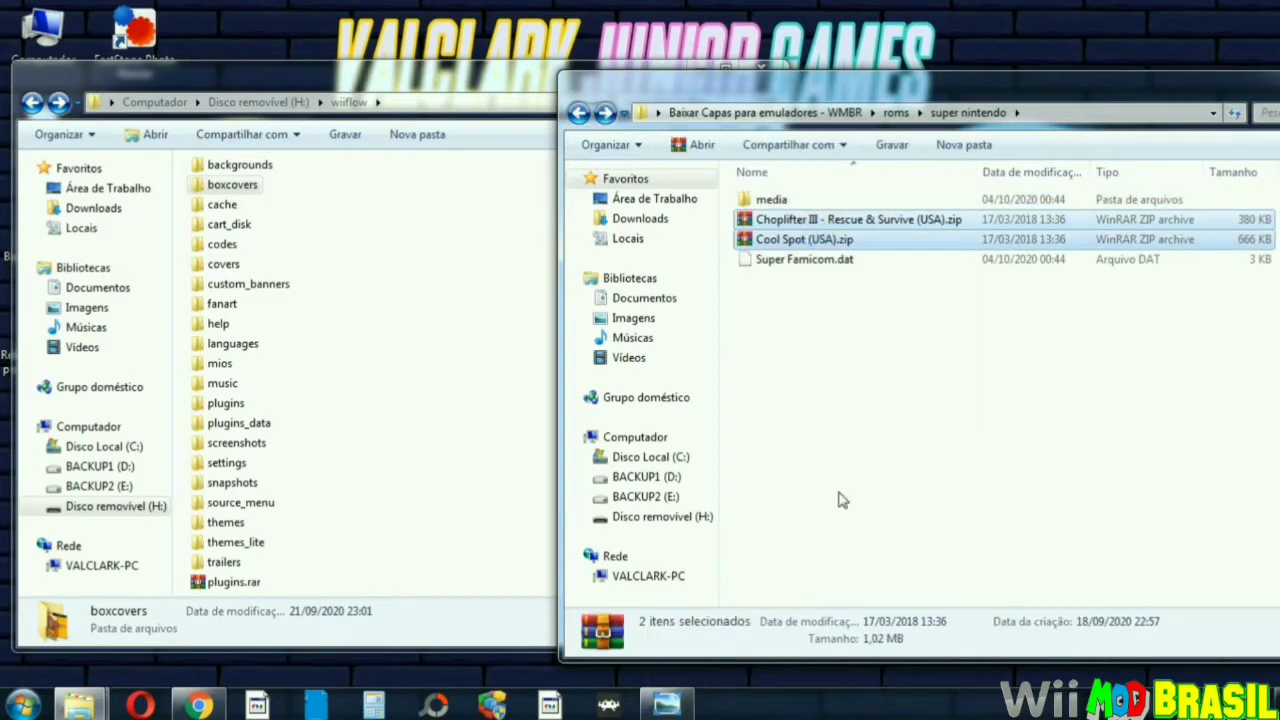
{"action": "right_click", "coordinate": [812, 238]}
{"action": "left_click", "coordinate": [870, 576]}
- Paste the two copied Super Nintendo ROMs into the snes9xgx > roms folder on drive H:
{"action": "left_click", "coordinate": [30, 103]}
{"action": "left_click", "coordinate": [229, 484]}
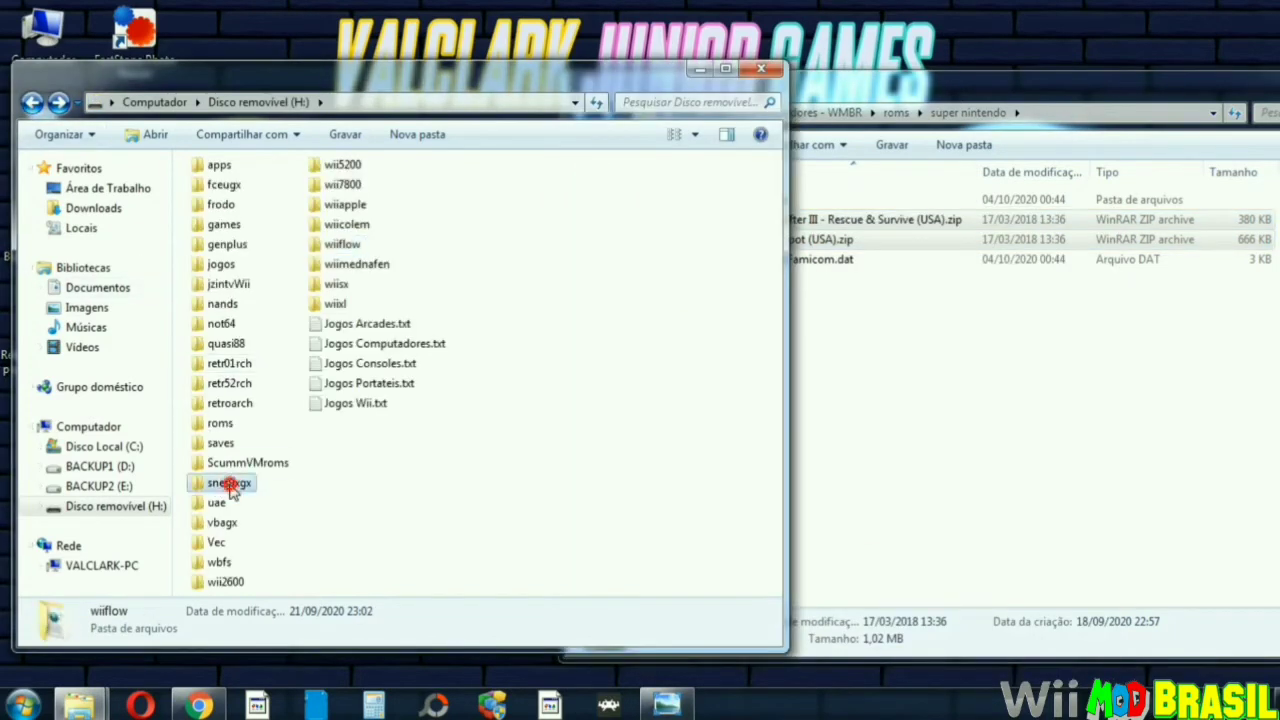
{"action": "double_click", "coordinate": [229, 484]}
{"action": "left_click", "coordinate": [222, 268]}
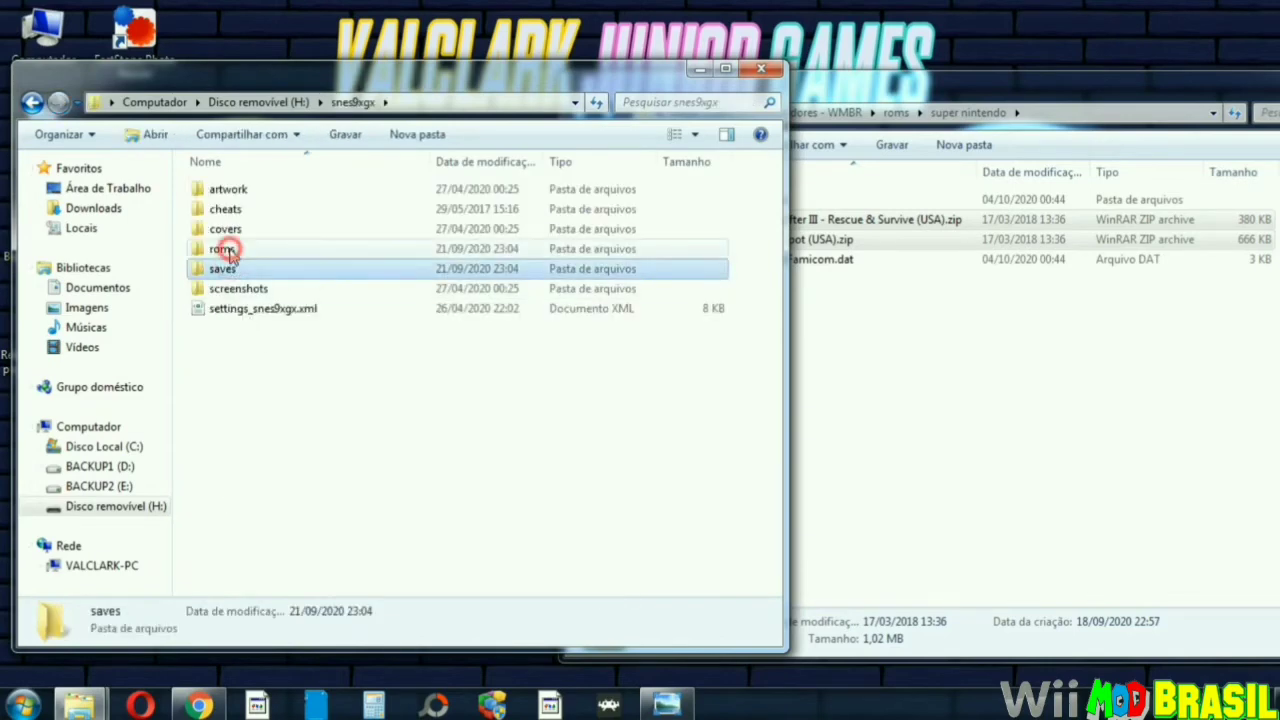
{"action": "double_click", "coordinate": [229, 250]}
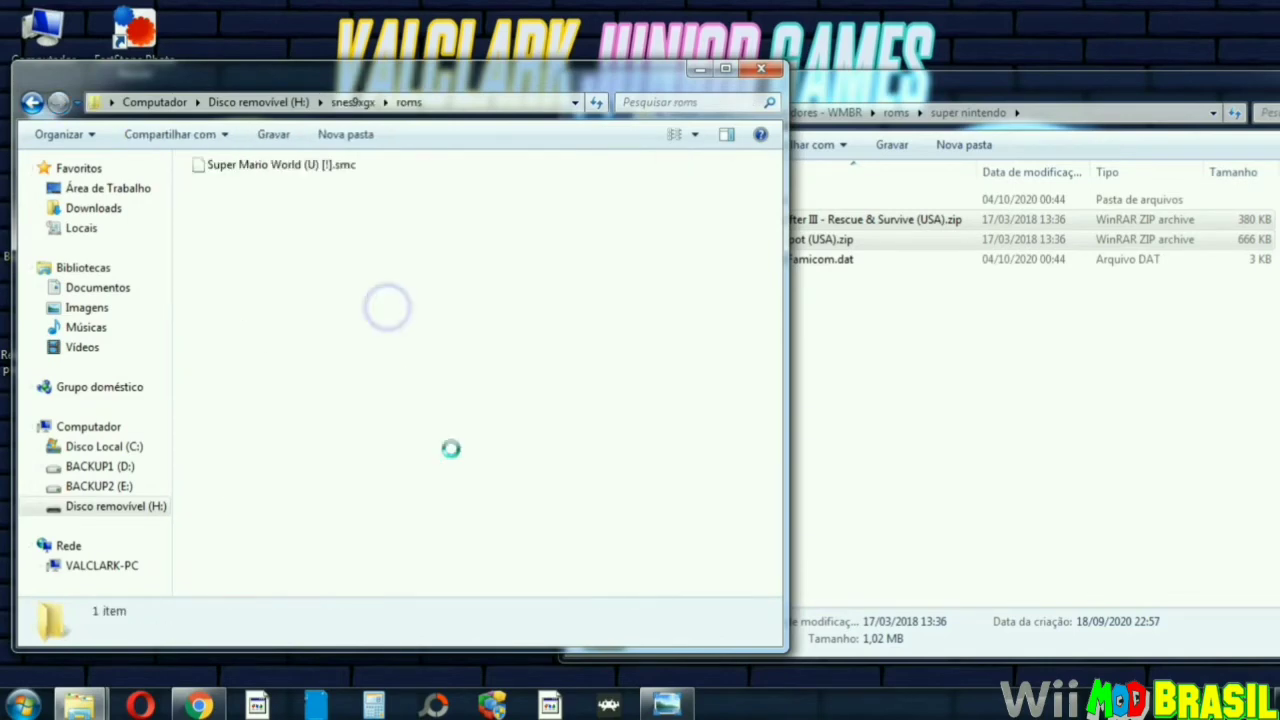
{"action": "right_click", "coordinate": [387, 308]}
{"action": "left_click", "coordinate": [471, 465]}
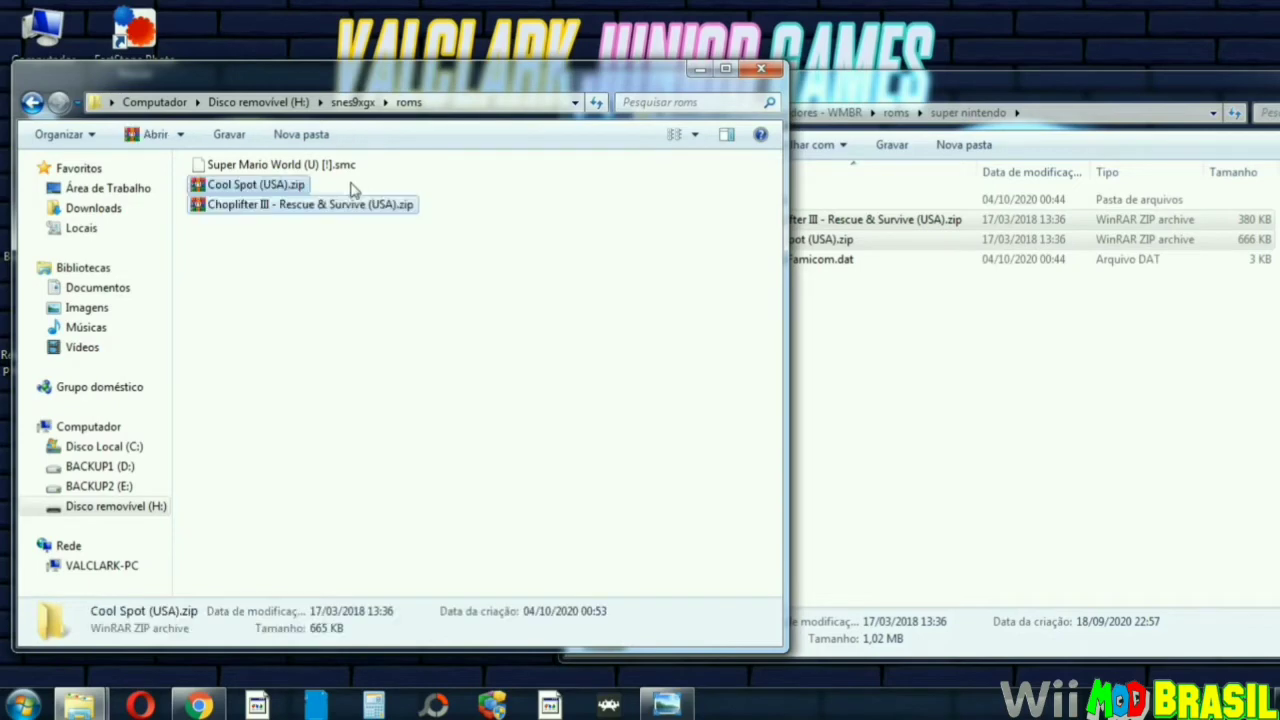
- Go back from the snes9xgx > roms folder to the root of drive H:
{"action": "left_click", "coordinate": [357, 168]}
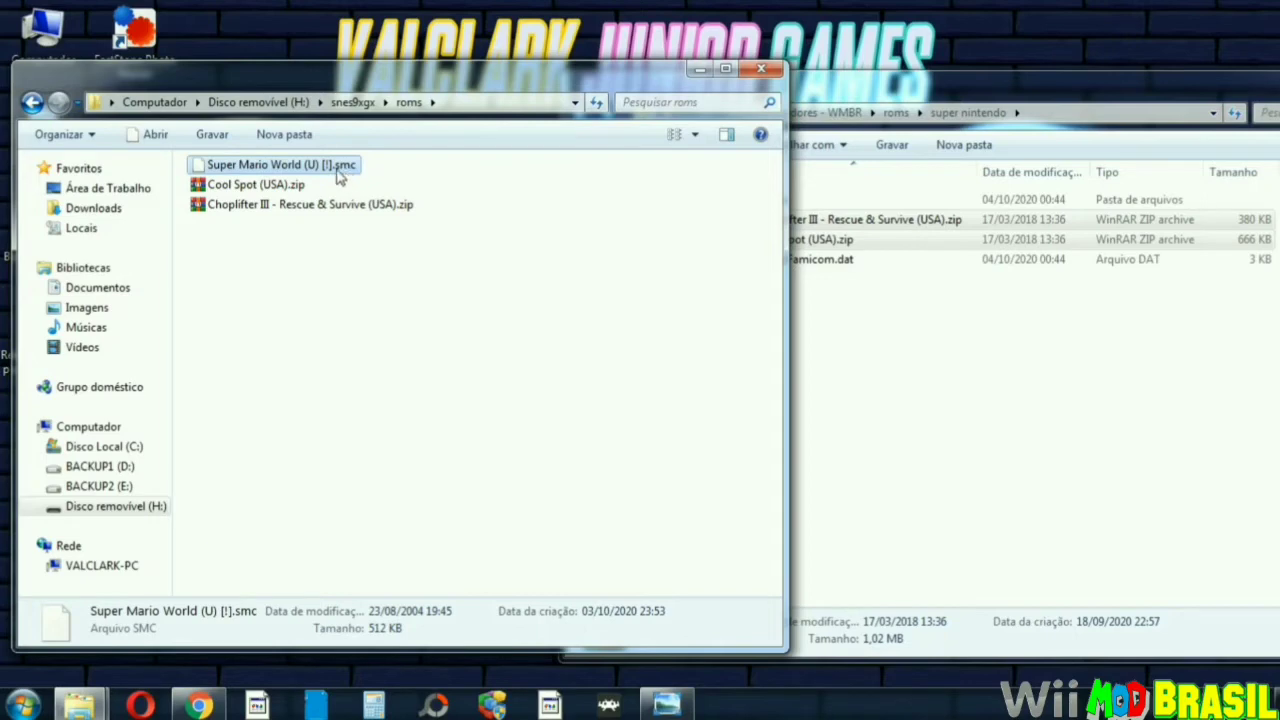
{"action": "left_click", "coordinate": [31, 102]}
{"action": "left_click", "coordinate": [31, 102]}
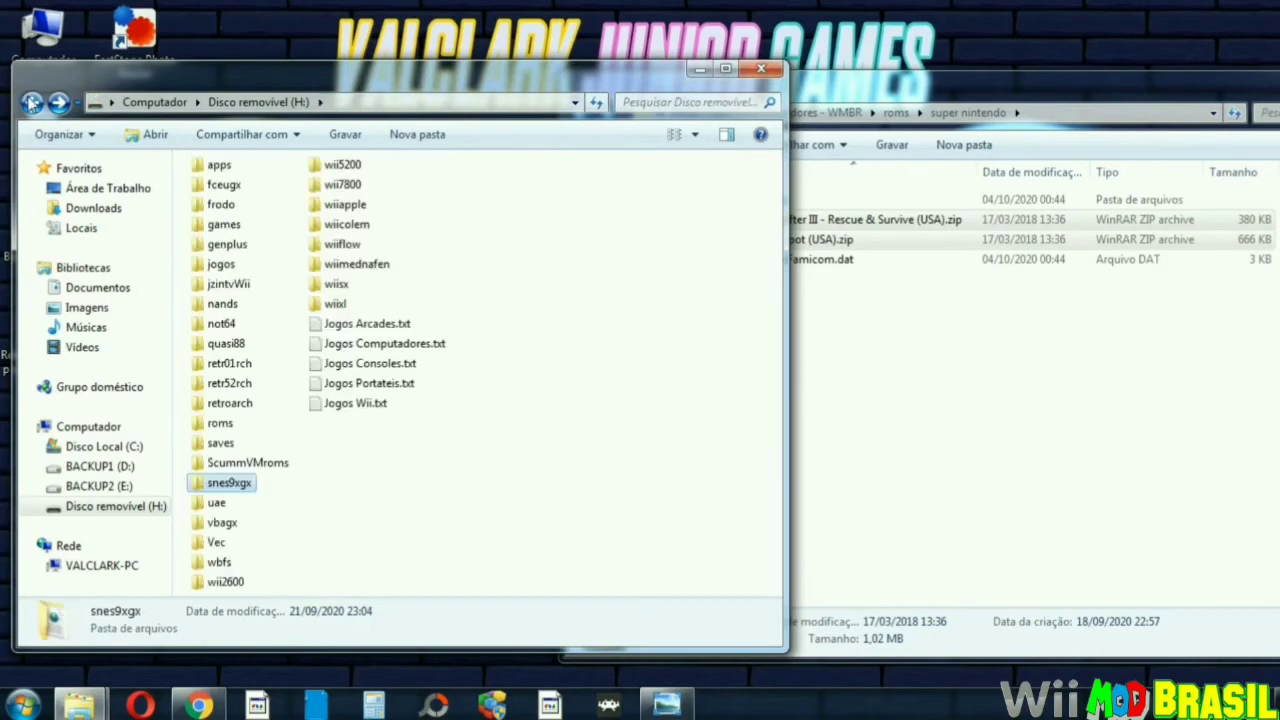
{"action": "left_click", "coordinate": [31, 102]}
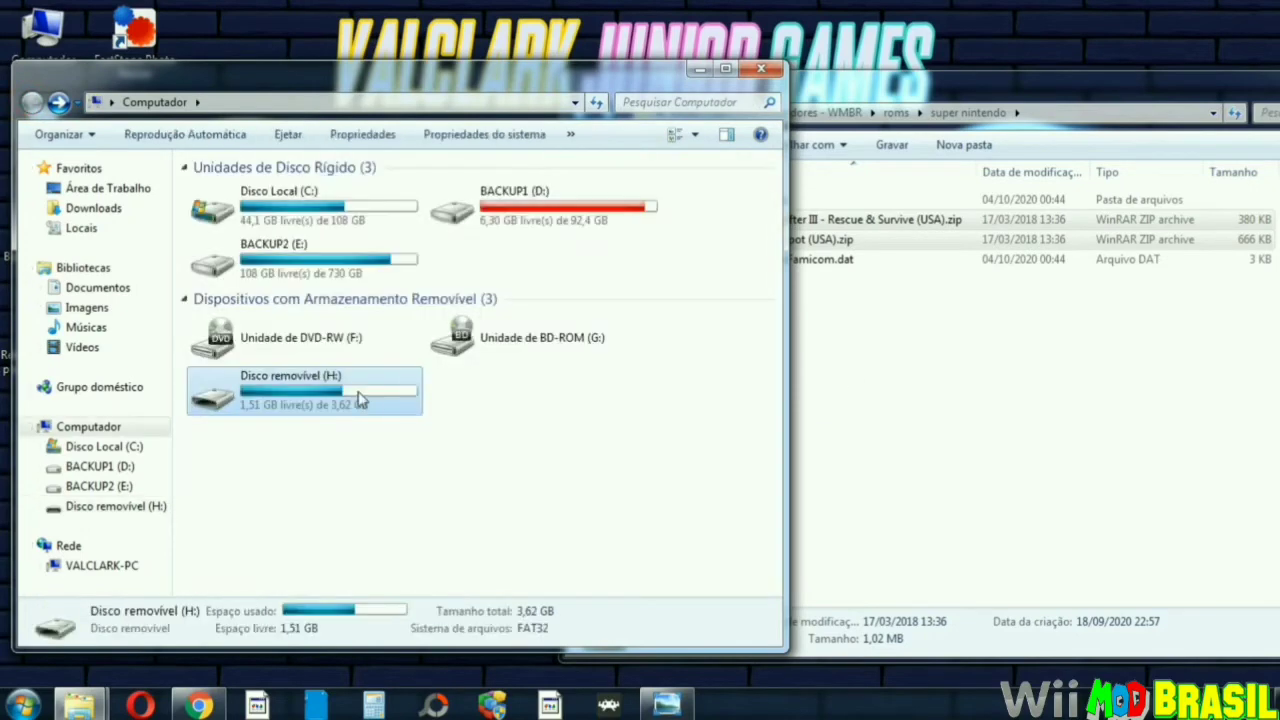
{"action": "double_click", "coordinate": [346, 398]}
- Copy the Choplifter III and Cool Spot cover images from super nintendo > media > boxtexture
{"action": "left_click", "coordinate": [1043, 366]}
{"action": "double_click", "coordinate": [778, 201]}
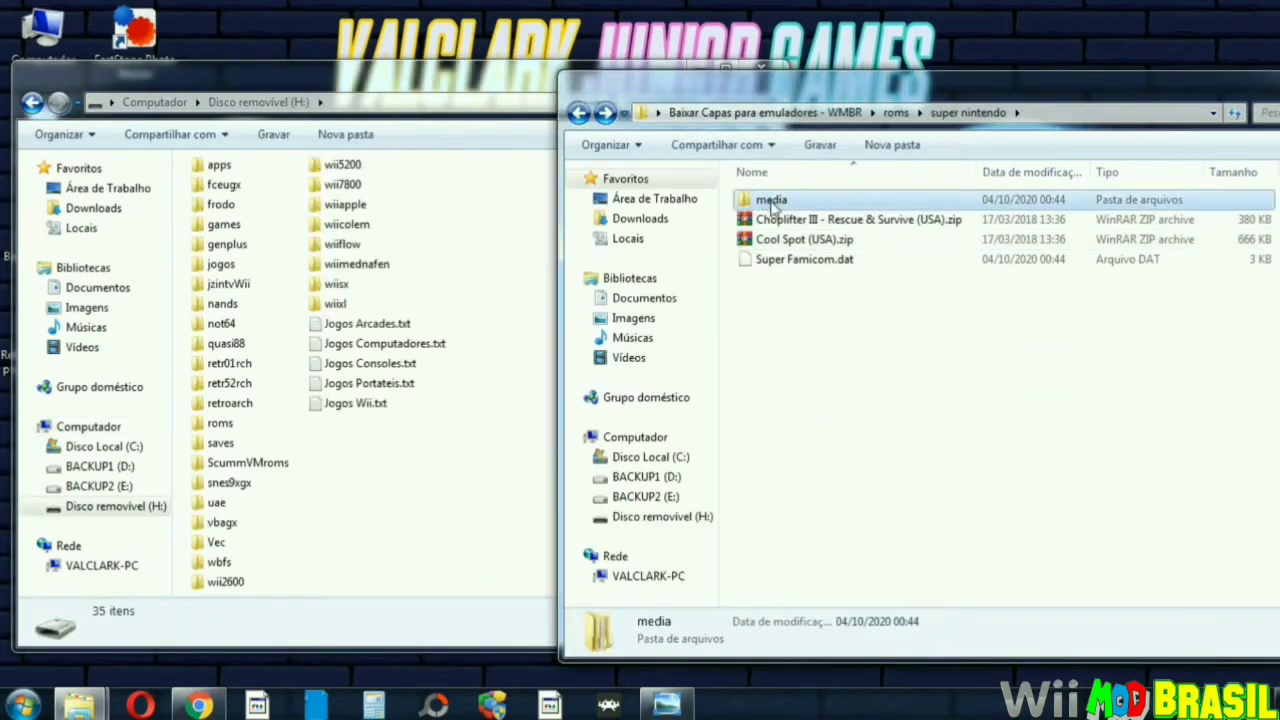
{"action": "double_click", "coordinate": [780, 203]}
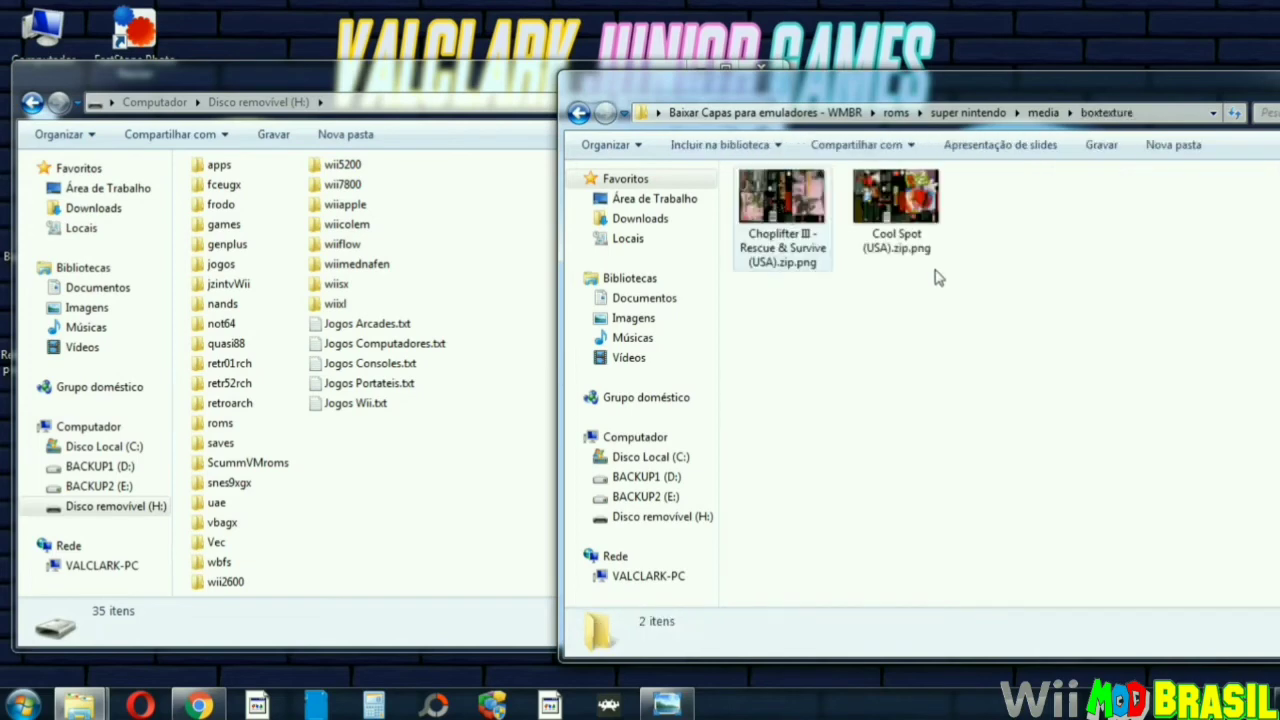
{"action": "left_click_drag", "start_coordinate": [863, 246], "coordinate": [786, 230]}
{"action": "right_click", "coordinate": [786, 230]}
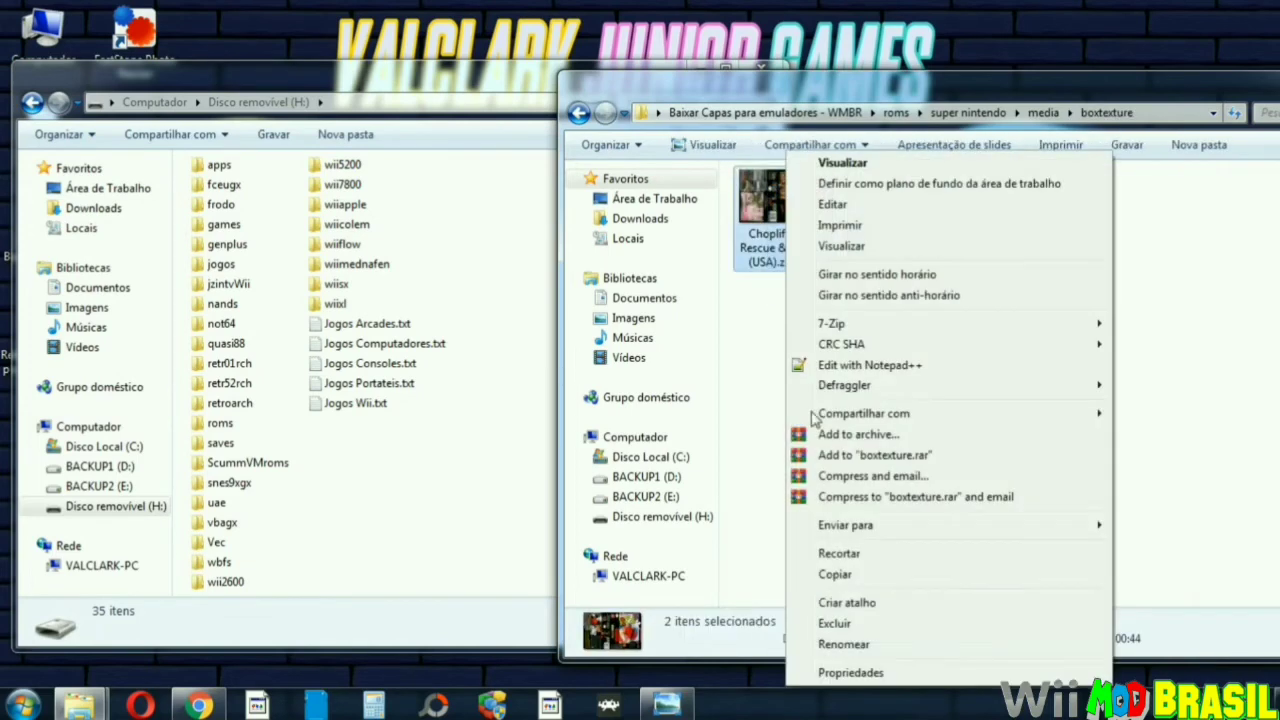
{"action": "left_click", "coordinate": [835, 575]}
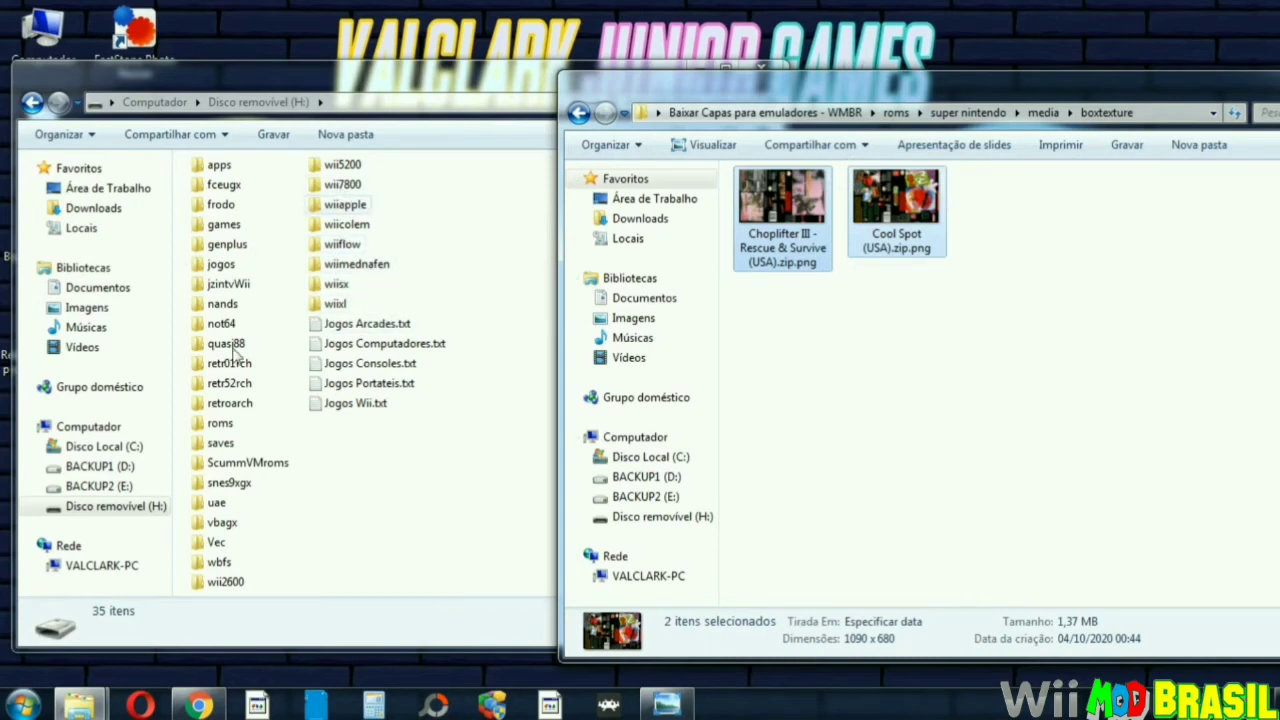
- Paste the two copied covers into the wiiflow > boxcovers > snes9xgx folder on drive H: and close that folder window
{"action": "double_click", "coordinate": [316, 245]}
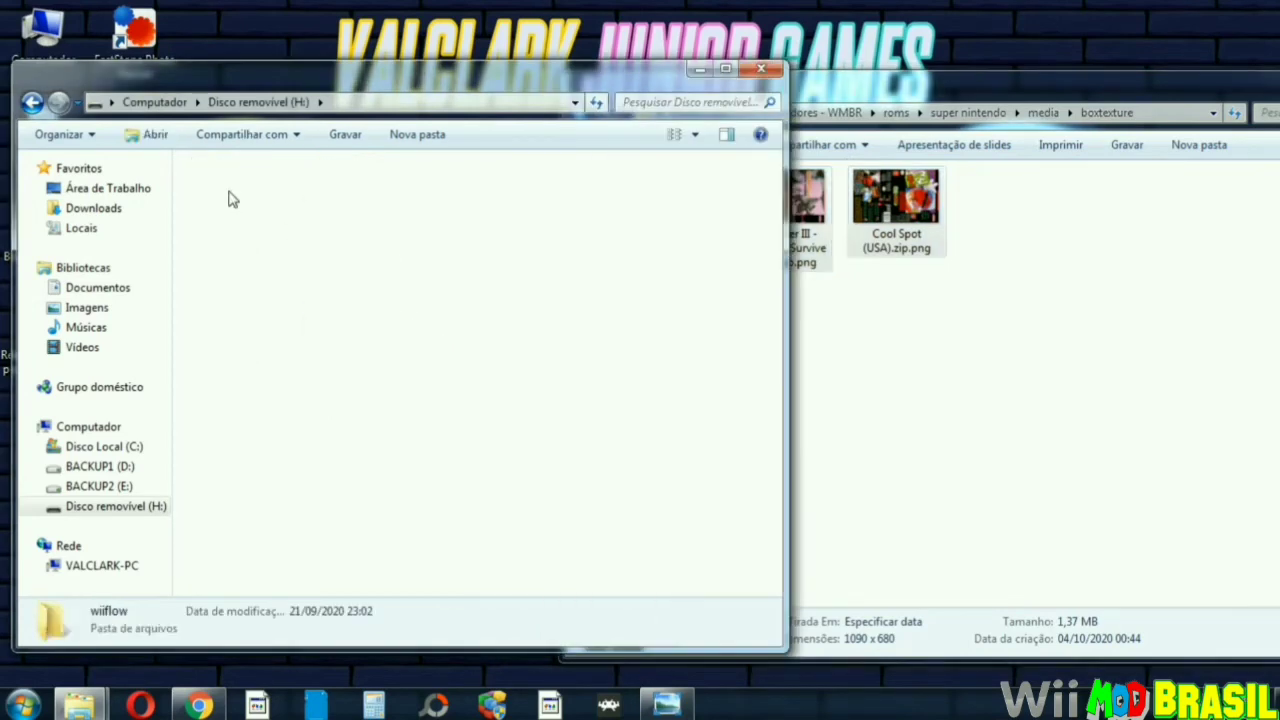
{"action": "double_click", "coordinate": [228, 185]}
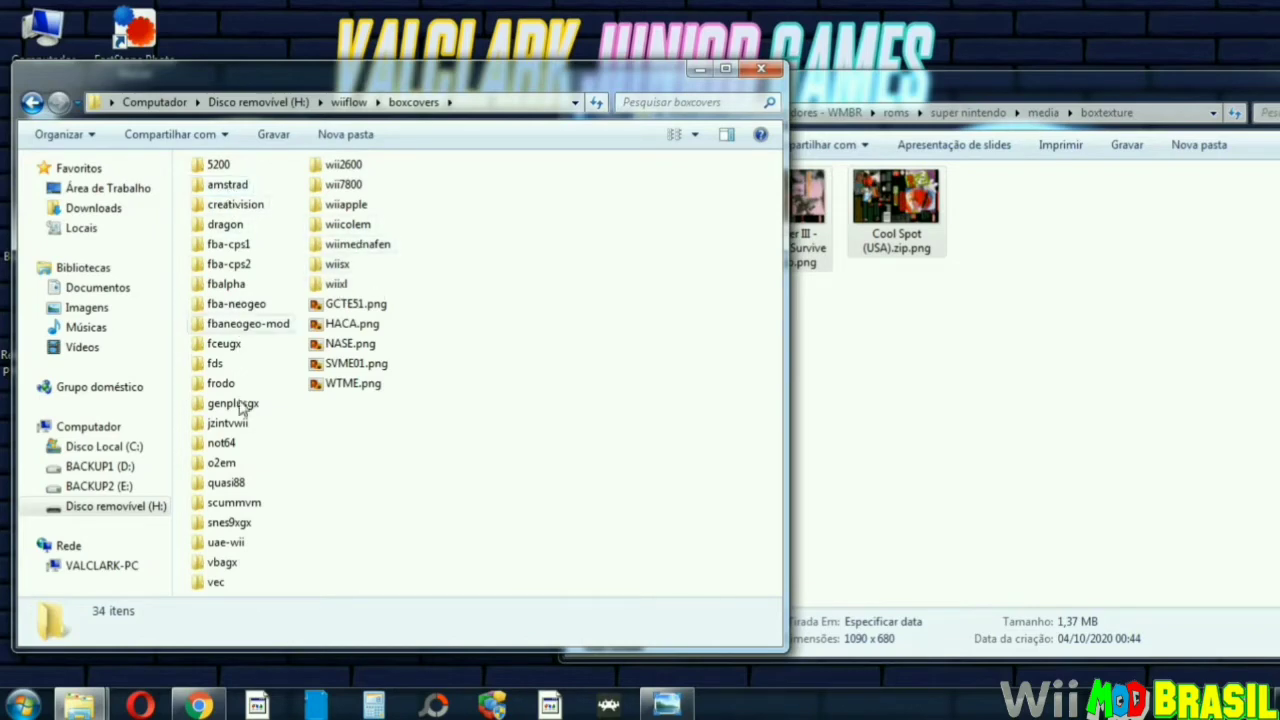
{"action": "left_click", "coordinate": [240, 521]}
{"action": "double_click", "coordinate": [240, 521]}
{"action": "right_click", "coordinate": [261, 219]}
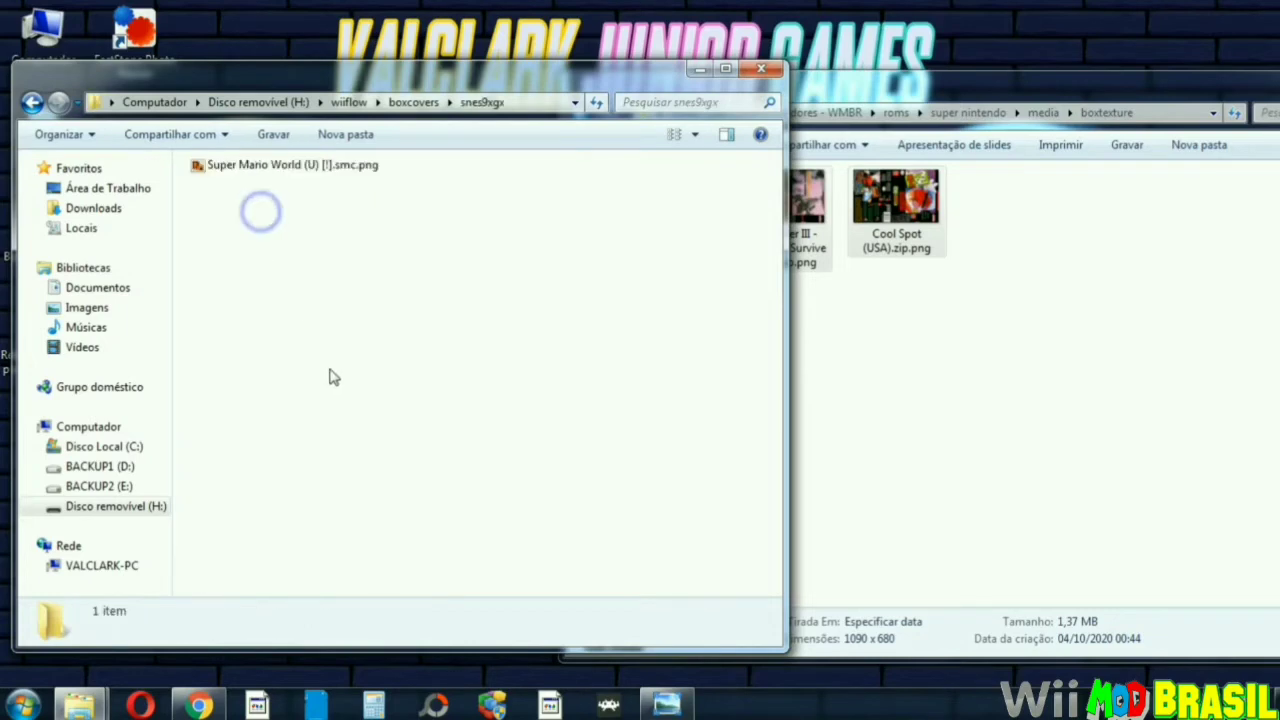
{"action": "left_click", "coordinate": [337, 370]}
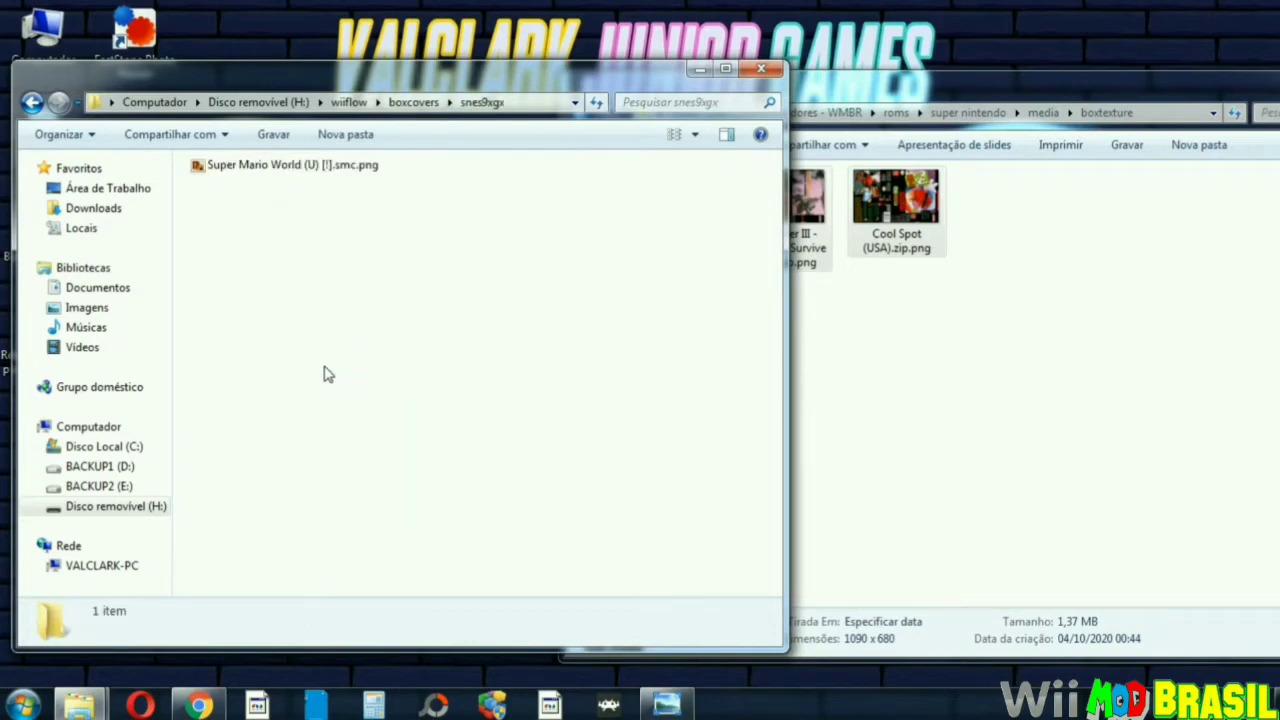
{"action": "left_click", "coordinate": [762, 72]}
{"action": "left_click_drag", "start_coordinate": [744, 98], "coordinate": [631, 81]}
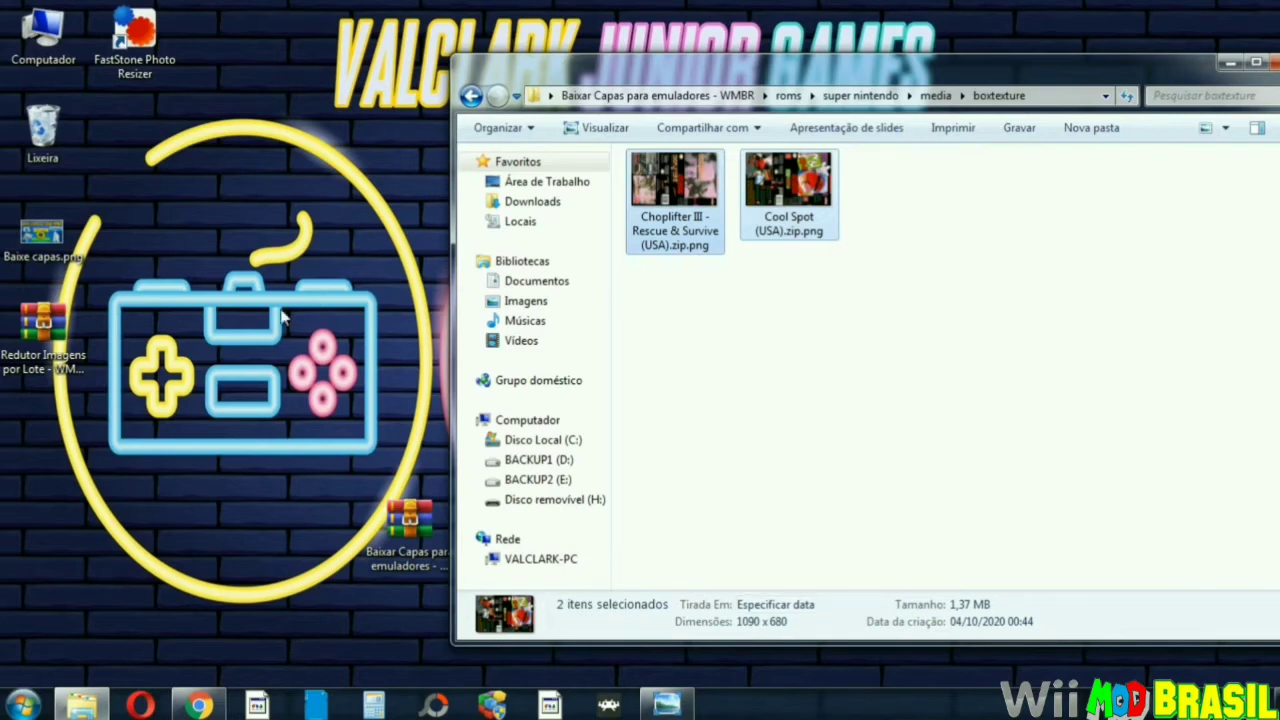
- Switch to Chrome and check the batch image reducer download section in the Blogger post preview
{"action": "left_click", "coordinate": [199, 706]}
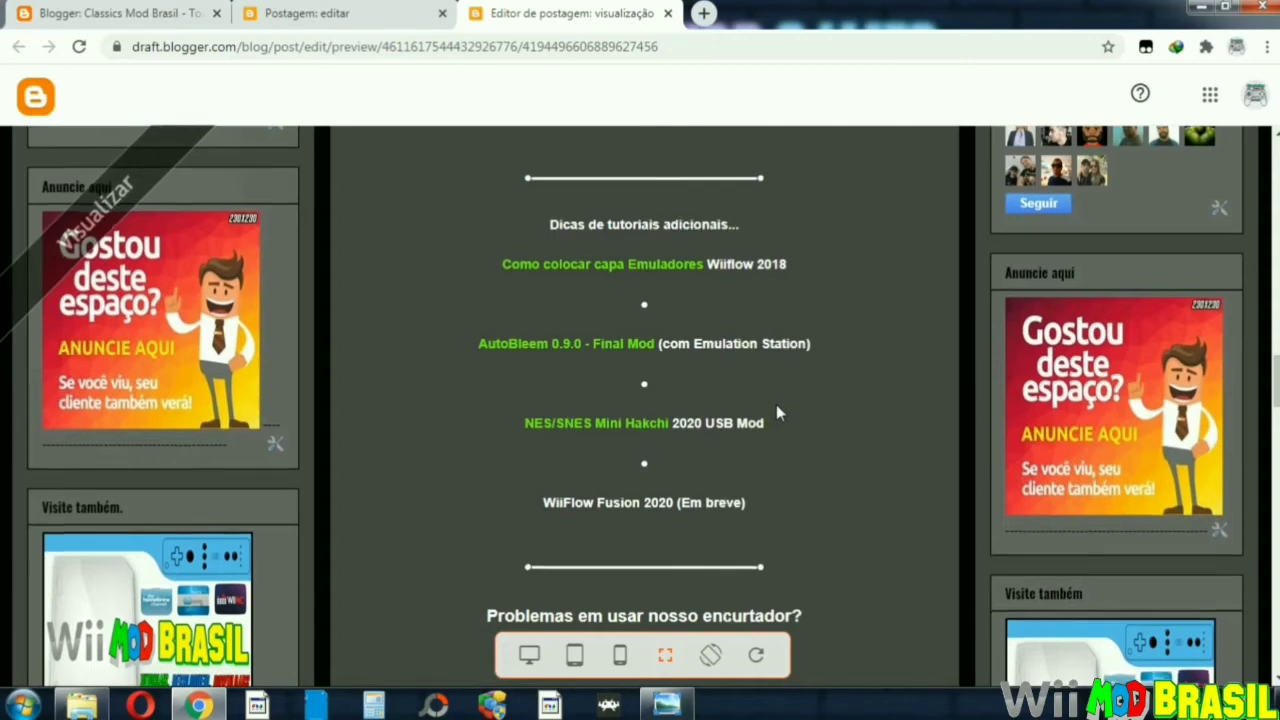
{"action": "scroll", "coordinate": [776, 404], "scroll_direction": "up", "scroll_amount": 5}
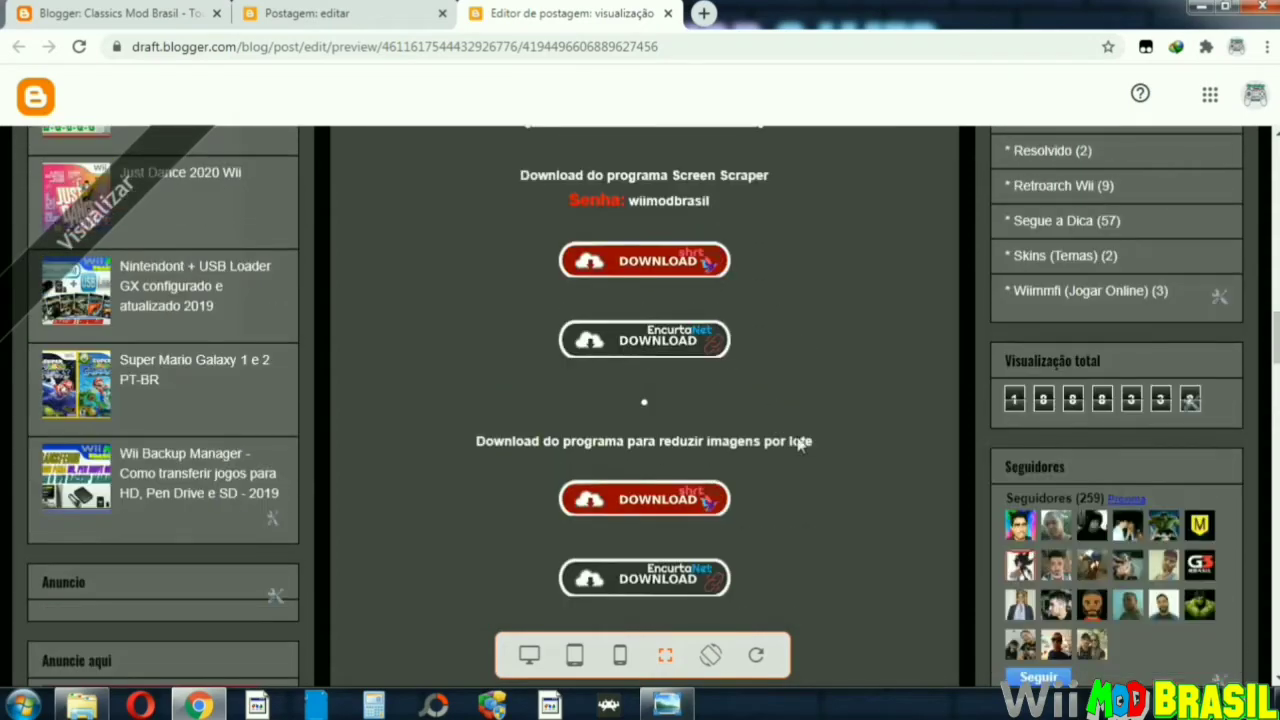
{"action": "left_click", "coordinate": [1203, 7]}
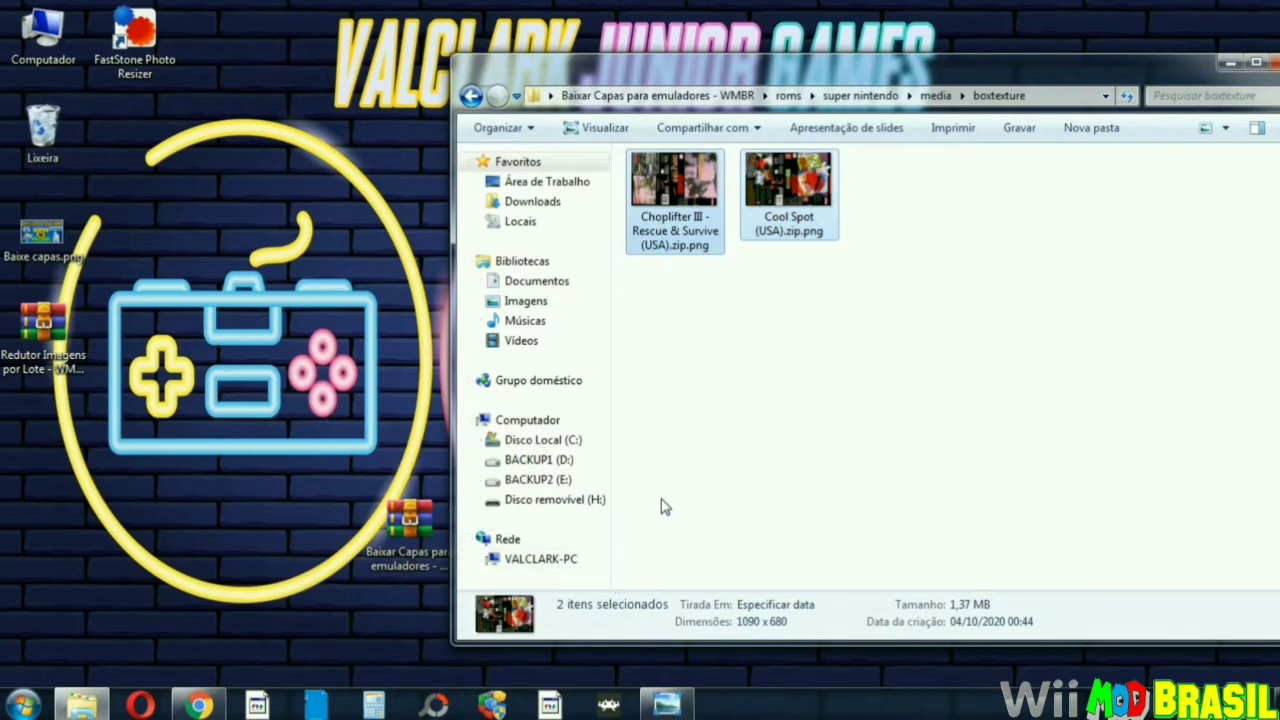
- Extract the Redutor Imagens por Lote - WMBR.zip archive onto the desktop
{"action": "left_click", "coordinate": [683, 434]}
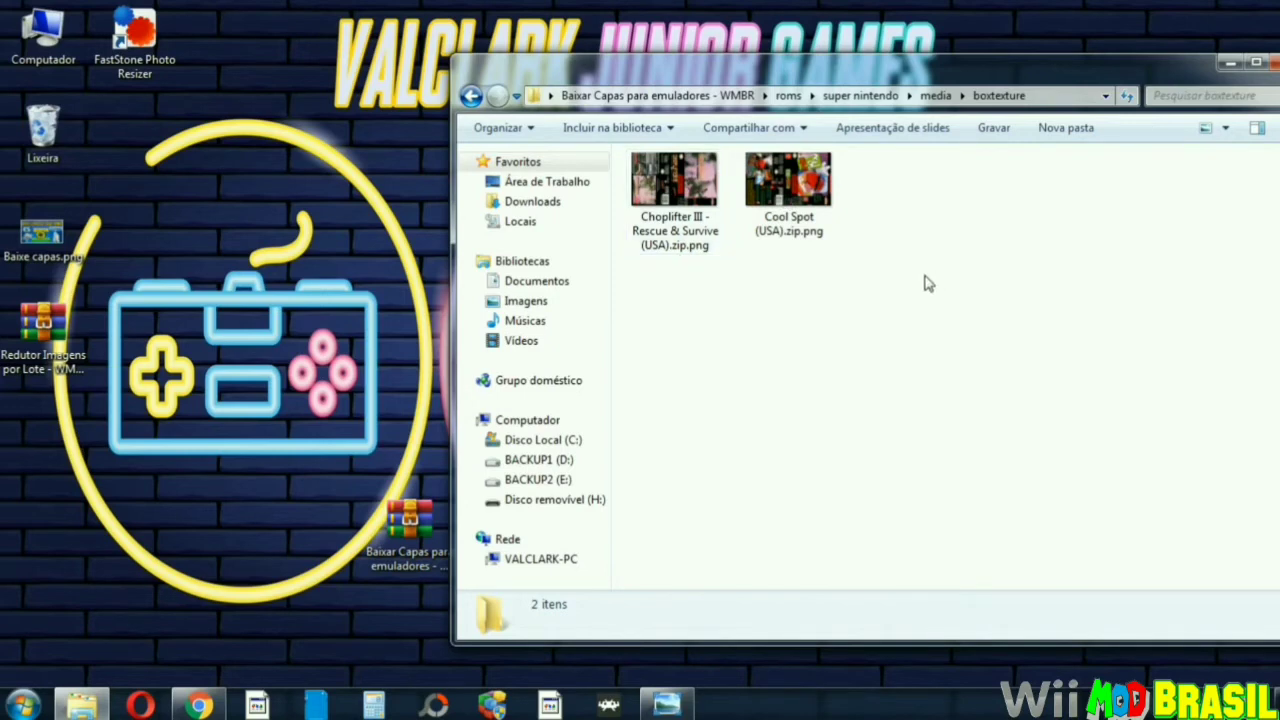
{"action": "left_click", "coordinate": [25, 345]}
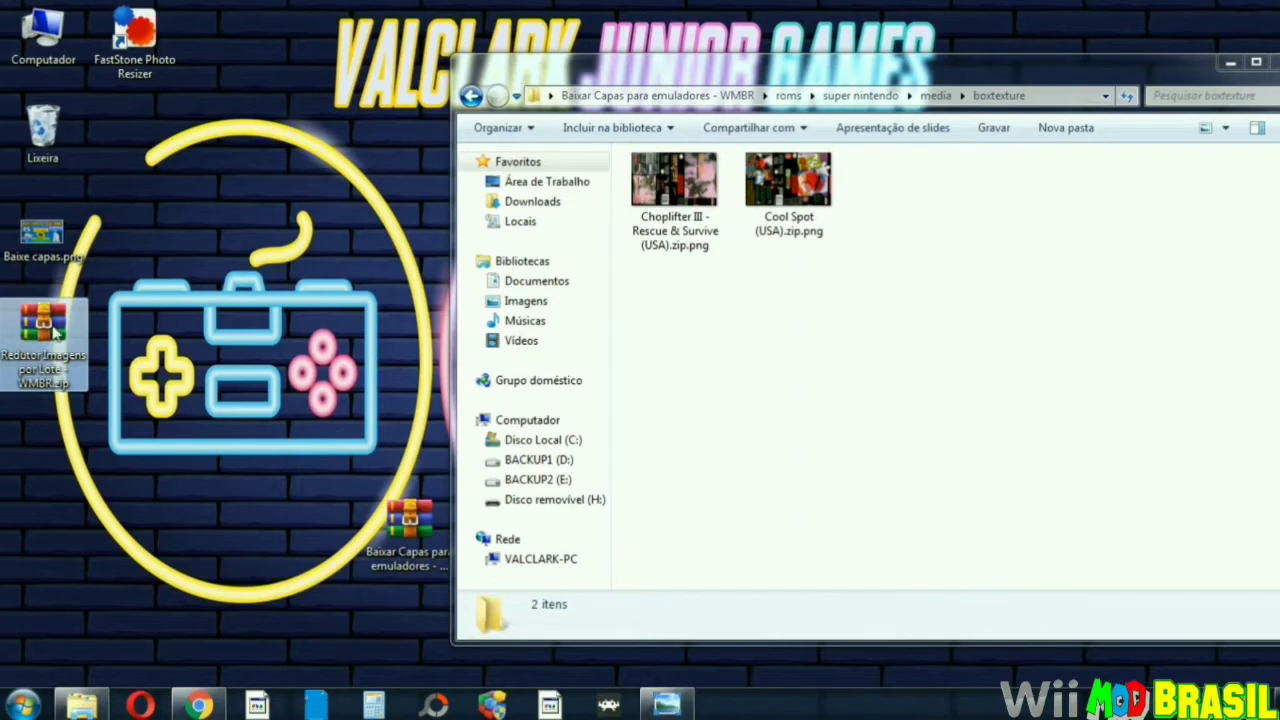
{"action": "right_click", "coordinate": [55, 332]}
{"action": "left_click", "coordinate": [138, 323]}
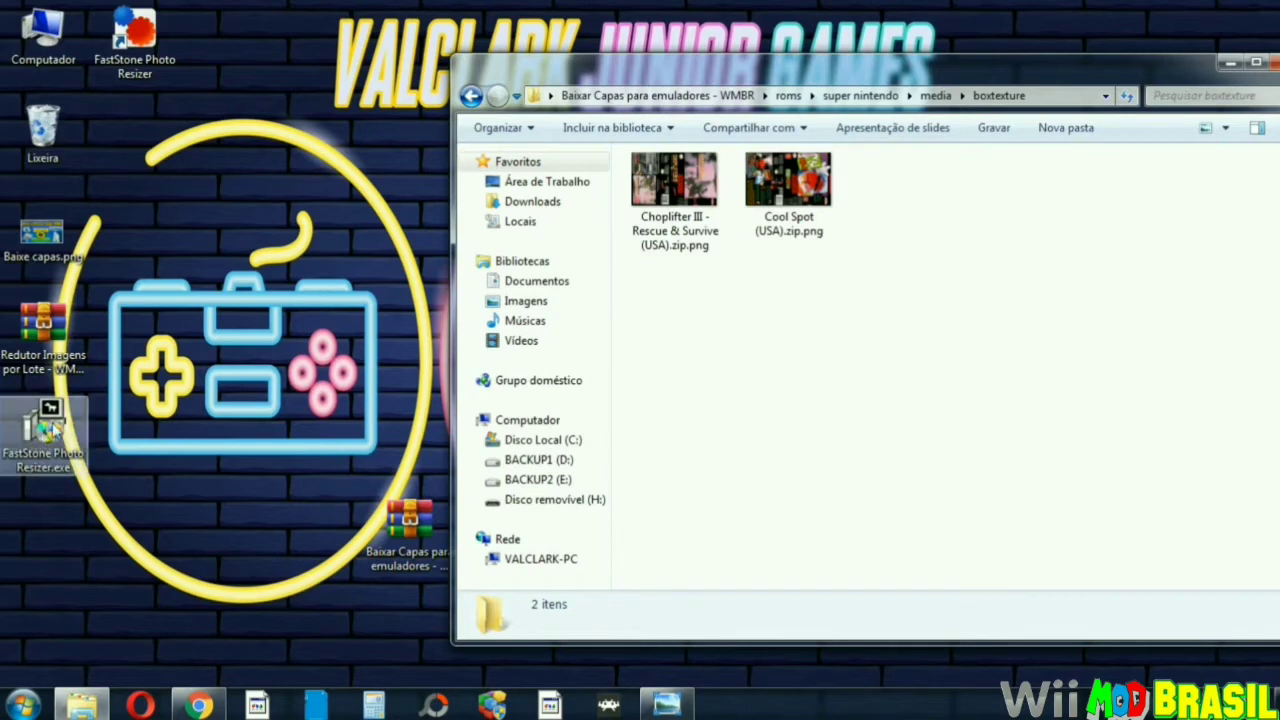
- Launch FastStone Photo Resizer, minimize it, and move the Choplifter III and Cool Spot covers from boxtexture to the desktop
{"action": "double_click", "coordinate": [134, 40]}
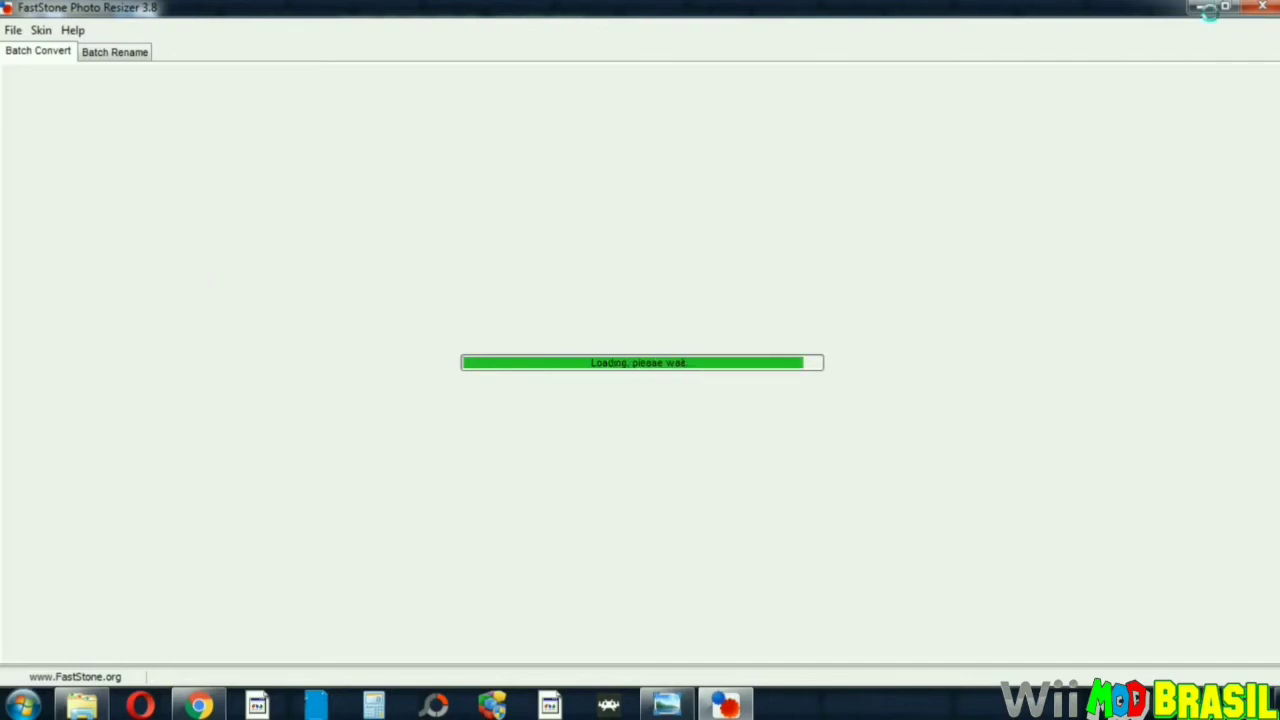
{"action": "left_click", "coordinate": [1201, 8]}
{"action": "left_click_drag", "start_coordinate": [931, 262], "coordinate": [135, 42]}
{"action": "left_click_drag", "start_coordinate": [130, 358], "coordinate": [90, 520]}
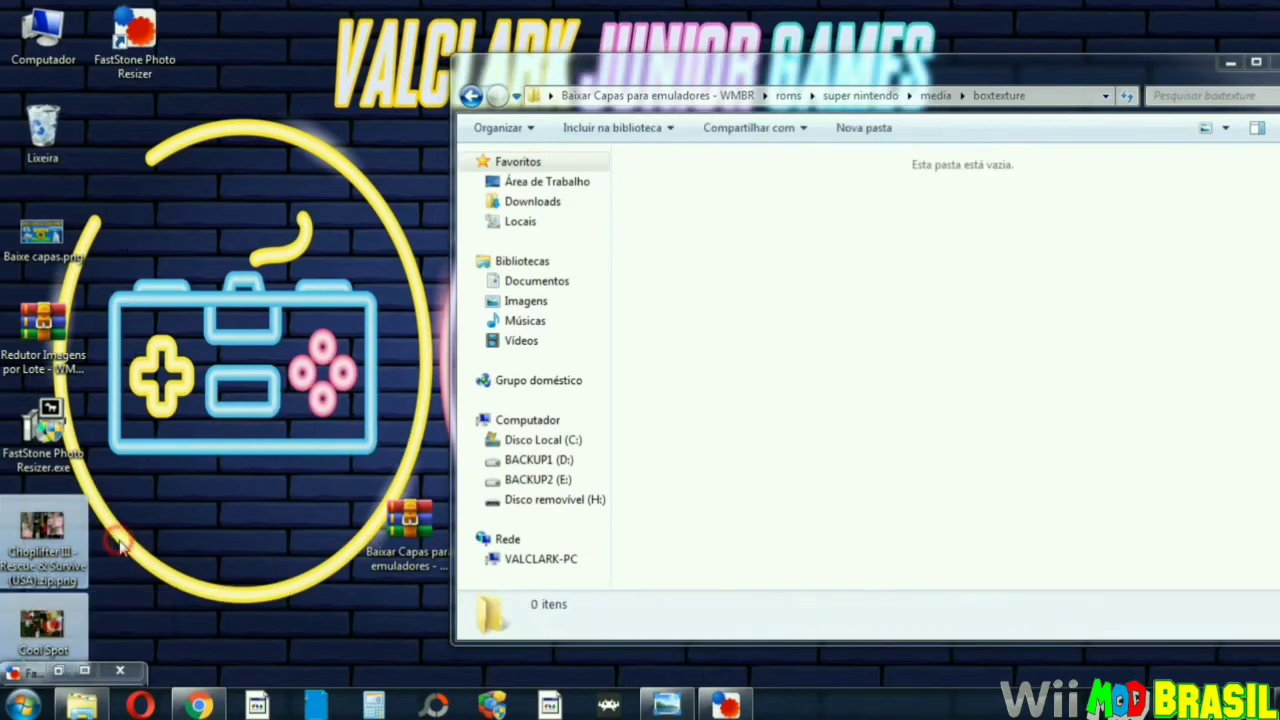
- Bring back the FastStone Photo Resizer window at reduced size and reposition it over the desktop
{"action": "left_click", "coordinate": [58, 670]}
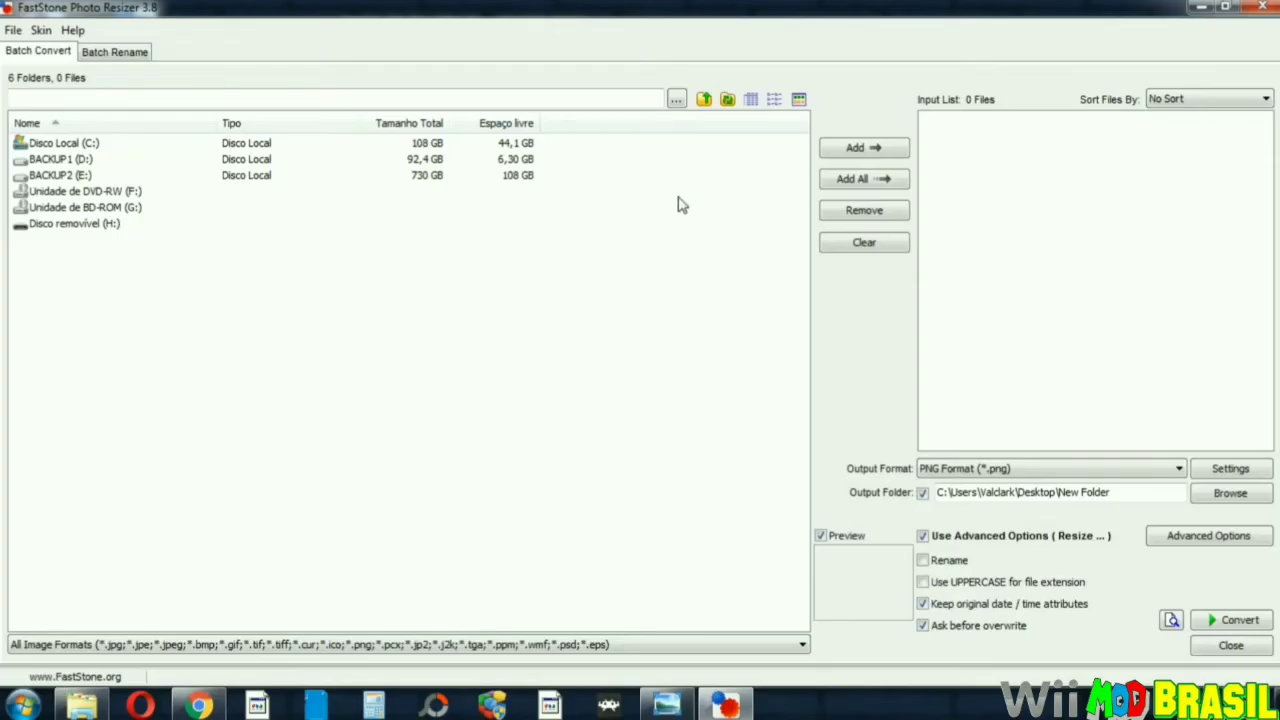
{"action": "double_click", "coordinate": [240, 10]}
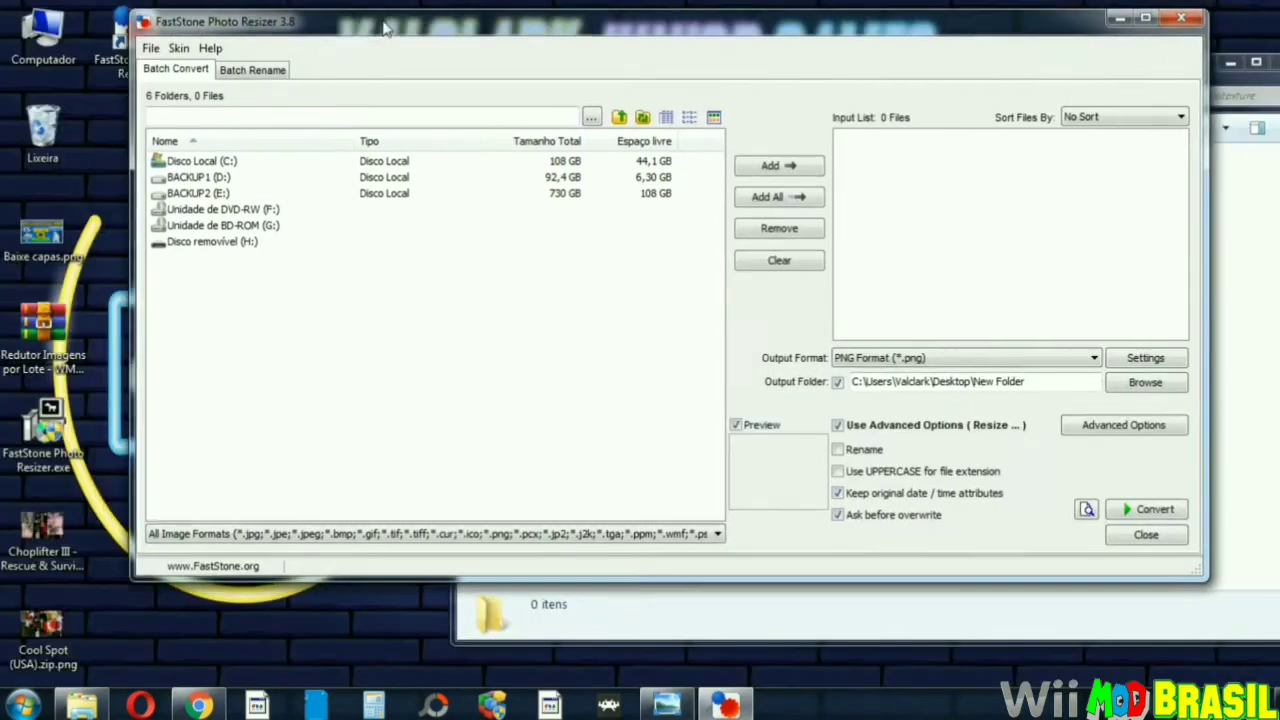
{"action": "left_click_drag", "start_coordinate": [240, 10], "coordinate": [150, 20]}
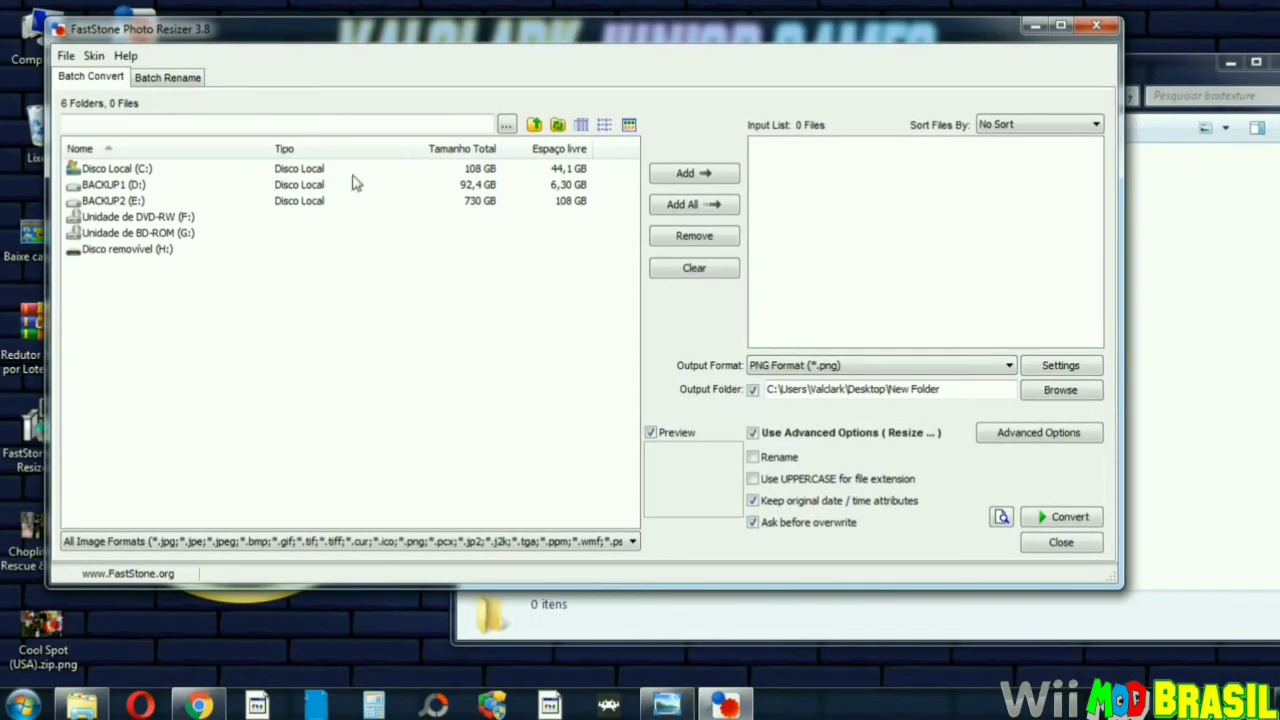
- Browse to the Desktop folder in the resizer's file list and move its window aside to uncover the desktop icons
{"action": "left_click", "coordinate": [533, 124]}
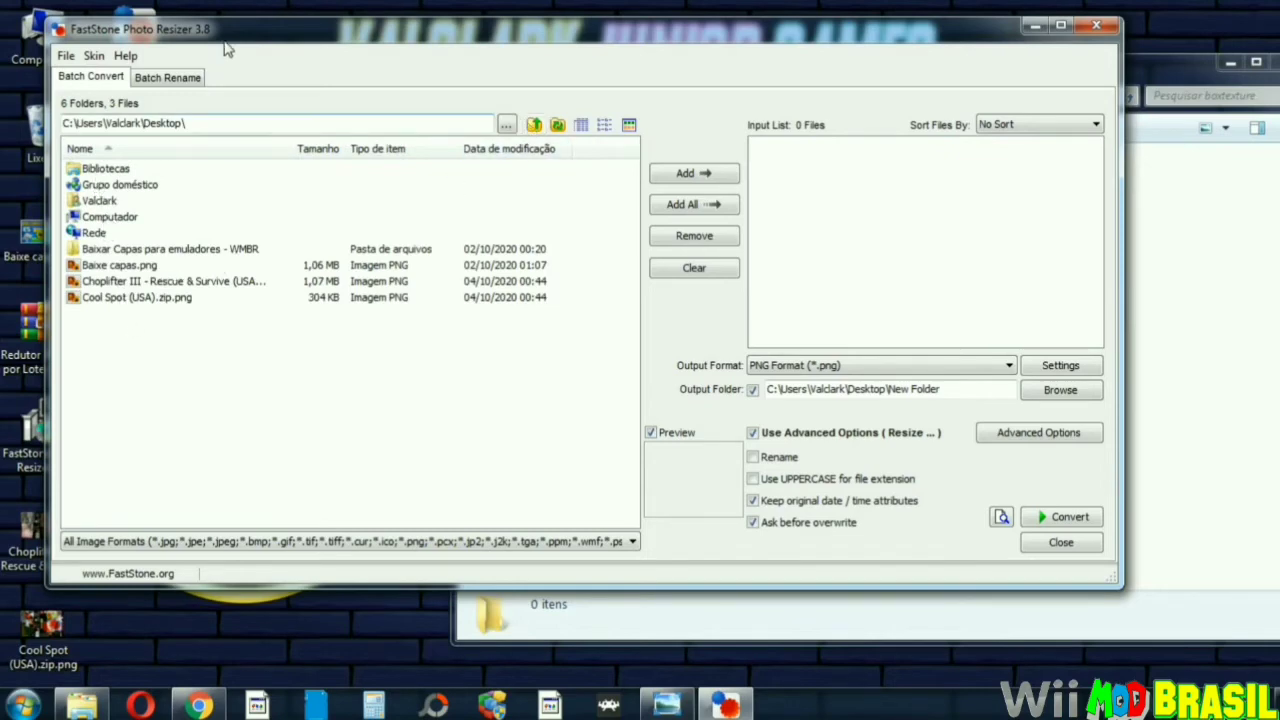
{"action": "left_click_drag", "start_coordinate": [246, 36], "coordinate": [491, 49]}
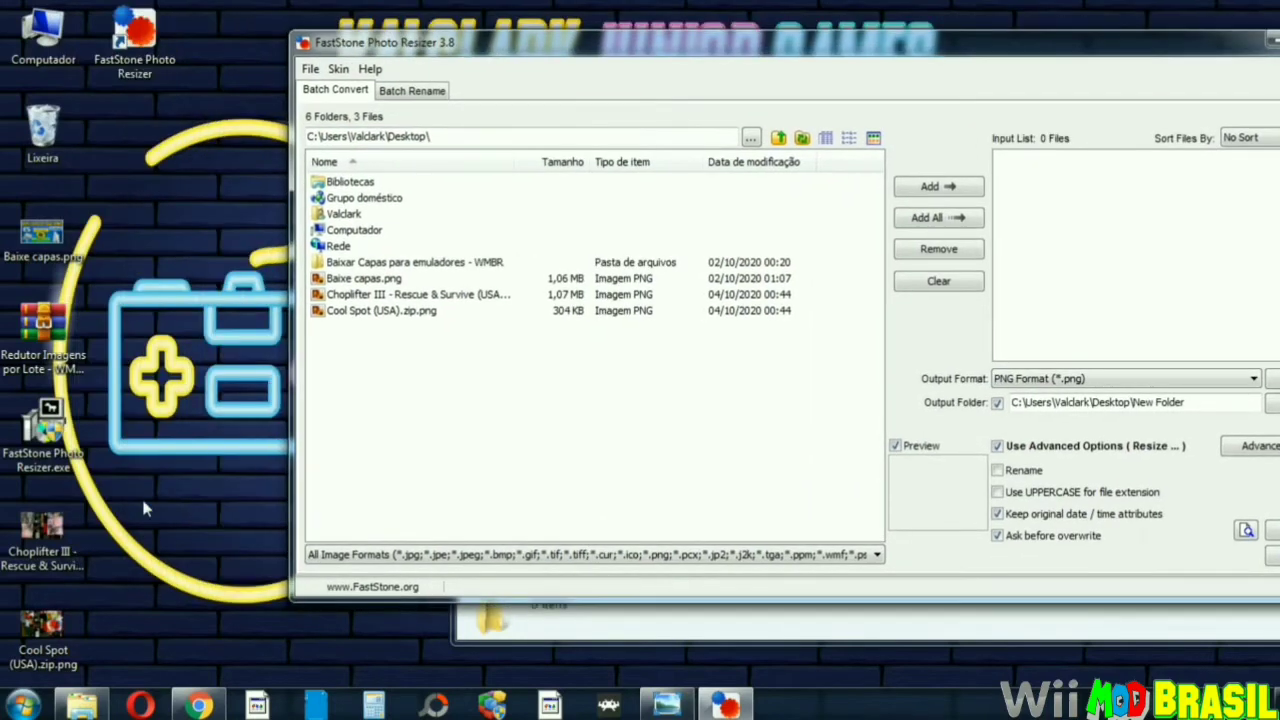
{"action": "right_click", "coordinate": [176, 487]}
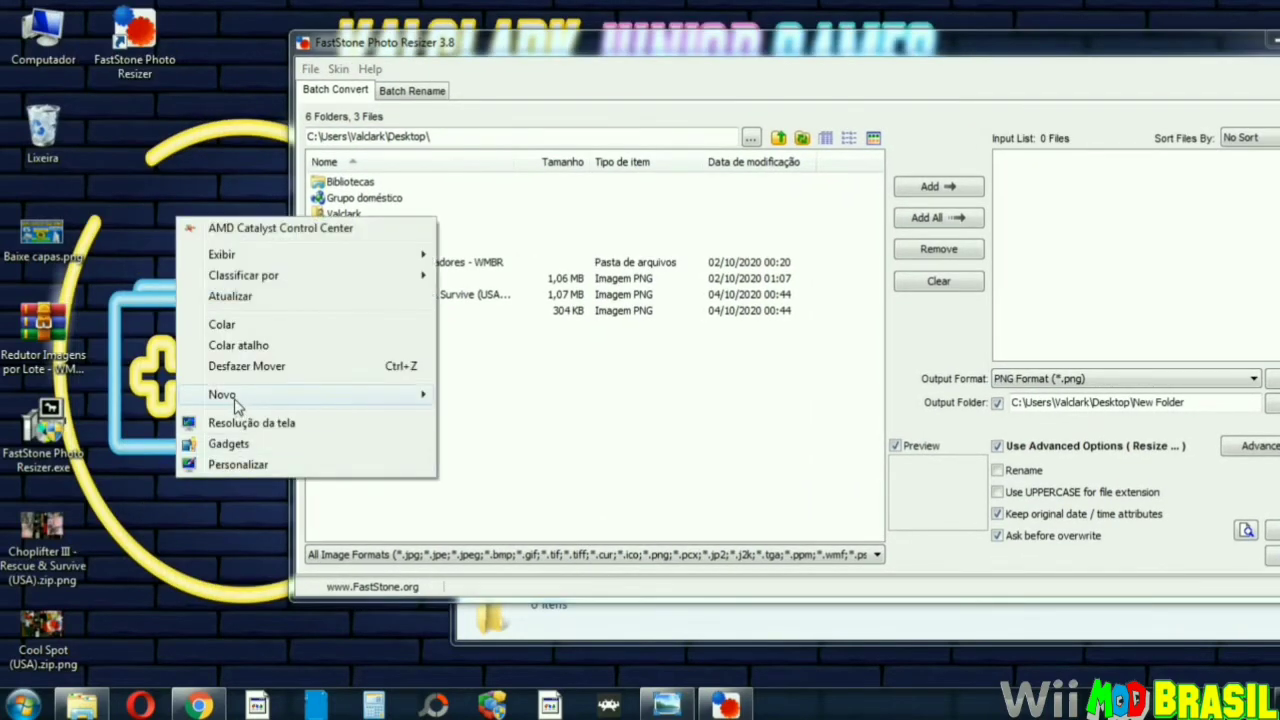
{"action": "mouse_move", "coordinate": [236, 400]}
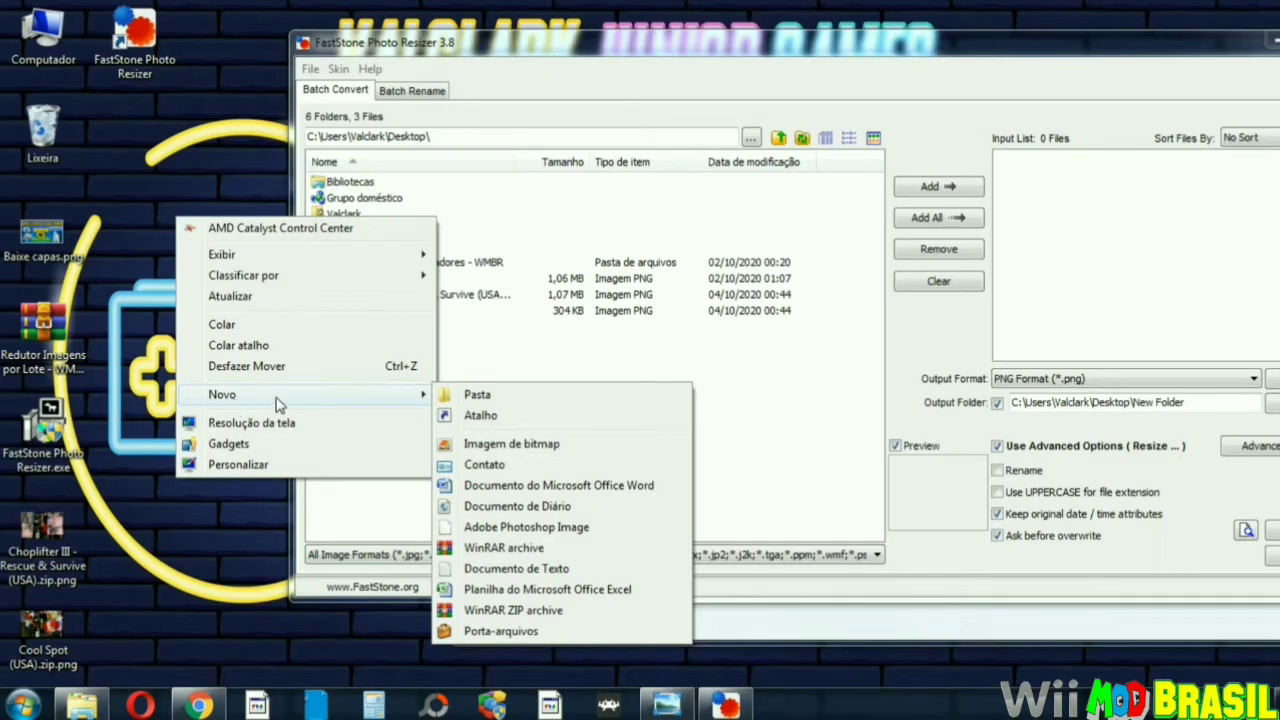
{"action": "left_click", "coordinate": [492, 348]}
- Add the Choplifter III and Cool Spot covers to the input list and maximize the resizer window
{"action": "left_click_drag", "start_coordinate": [412, 326], "coordinate": [390, 294]}
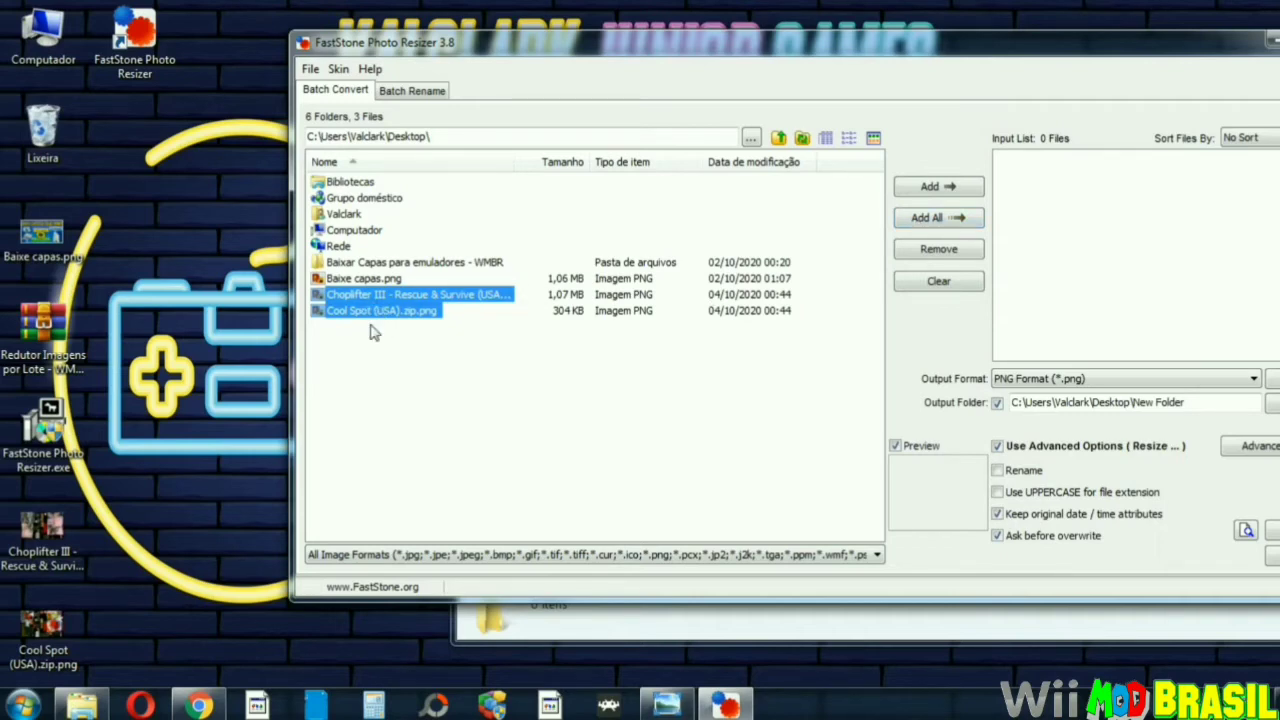
{"action": "left_click", "coordinate": [924, 187]}
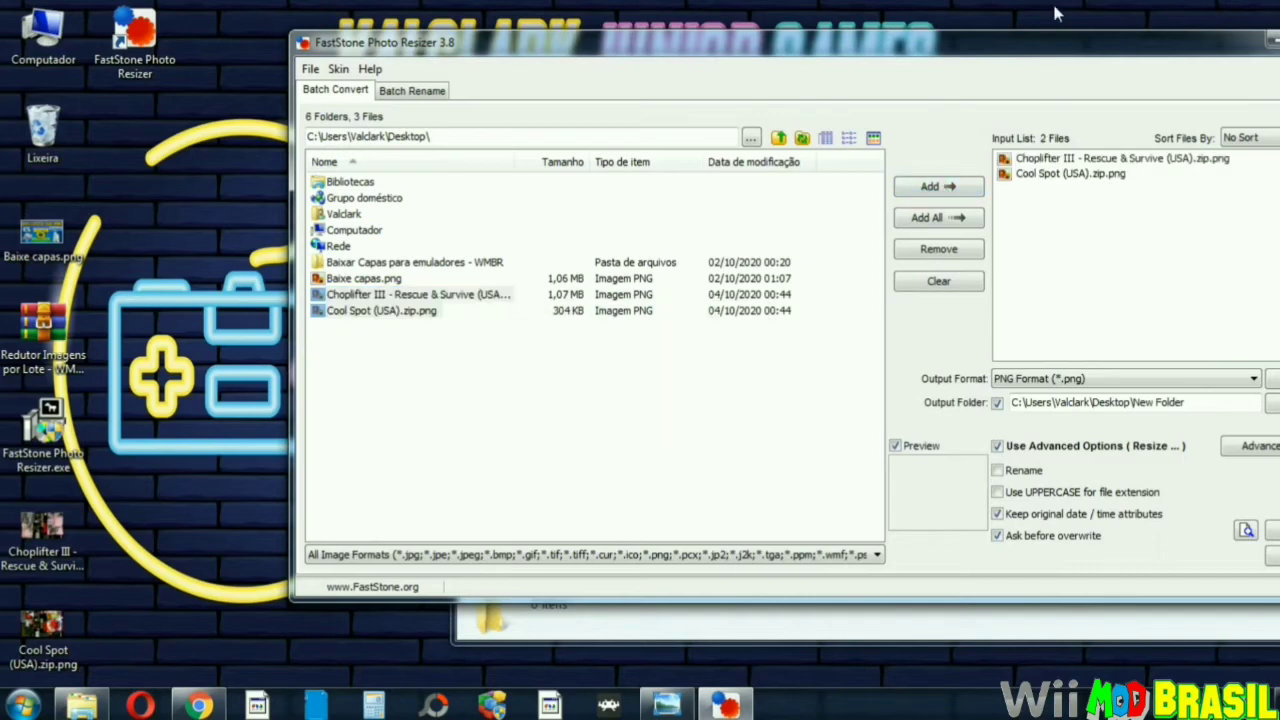
{"action": "left_click_drag", "start_coordinate": [1043, 47], "coordinate": [851, 40]}
{"action": "double_click", "coordinate": [851, 40]}
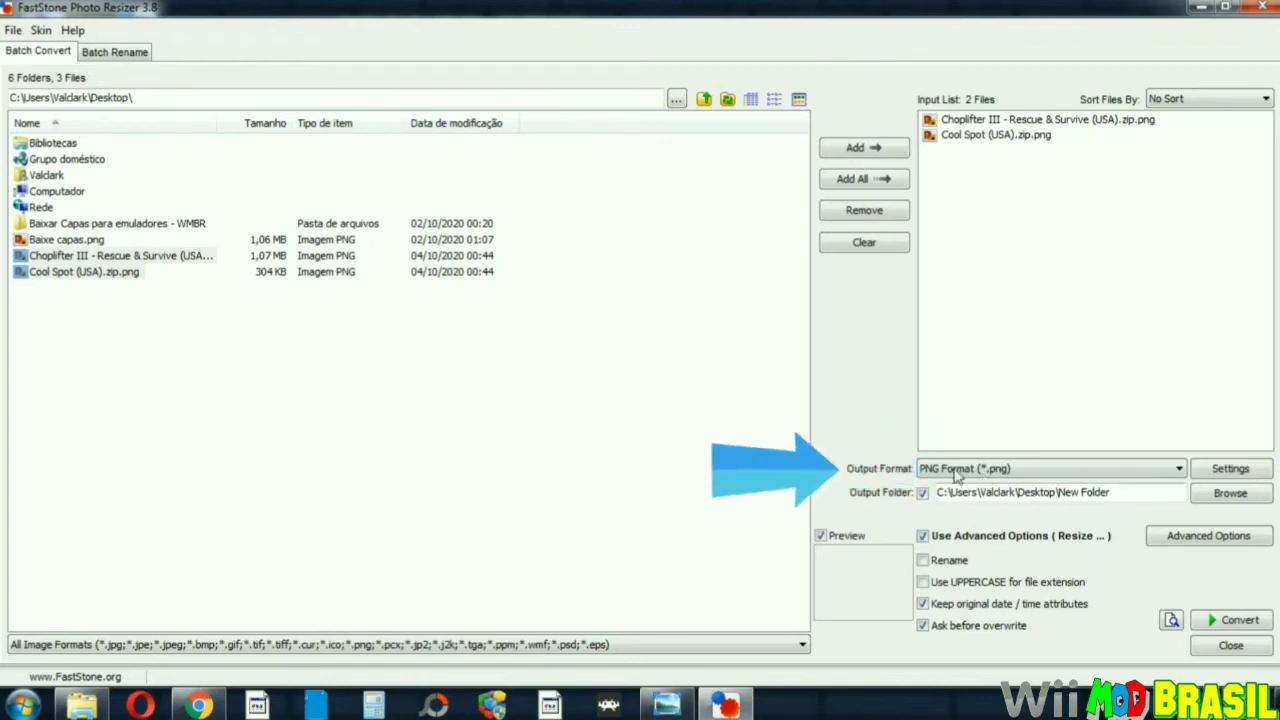
- Review the available output formats, keeping PNG Format (*.png) selected
{"action": "left_click", "coordinate": [1068, 470]}
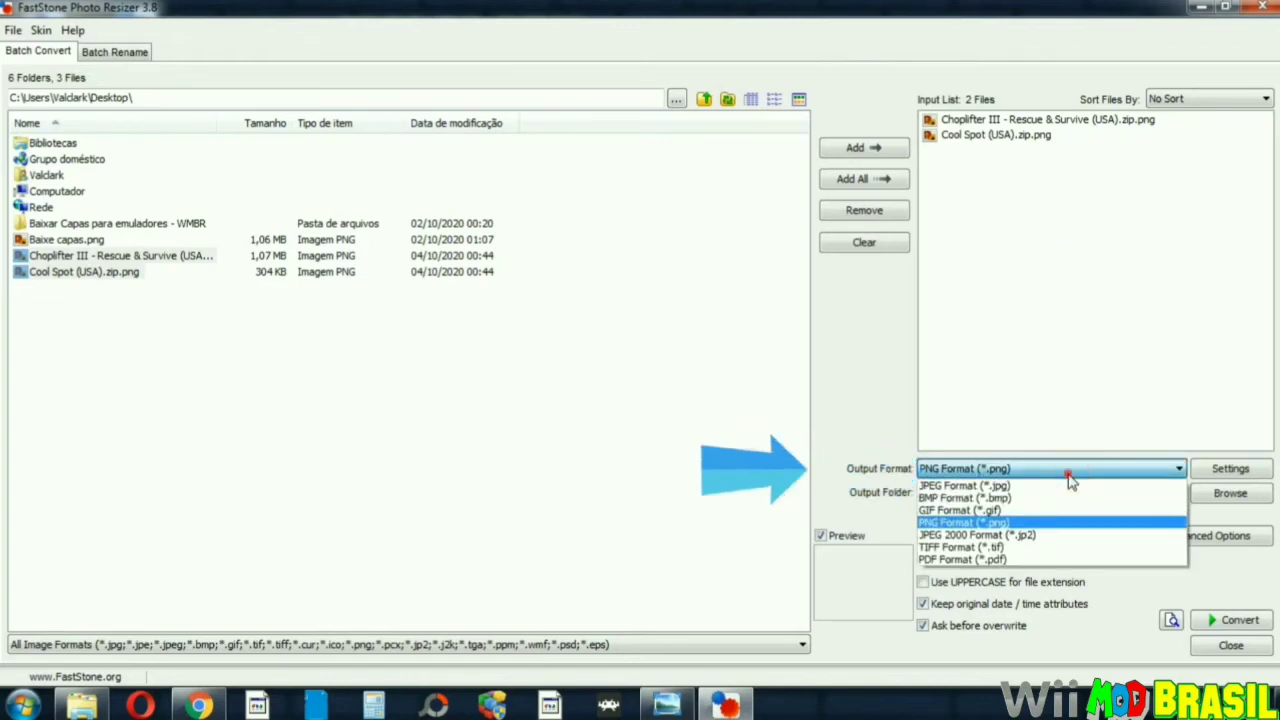
{"action": "left_click", "coordinate": [1070, 473]}
{"action": "left_click", "coordinate": [958, 470]}
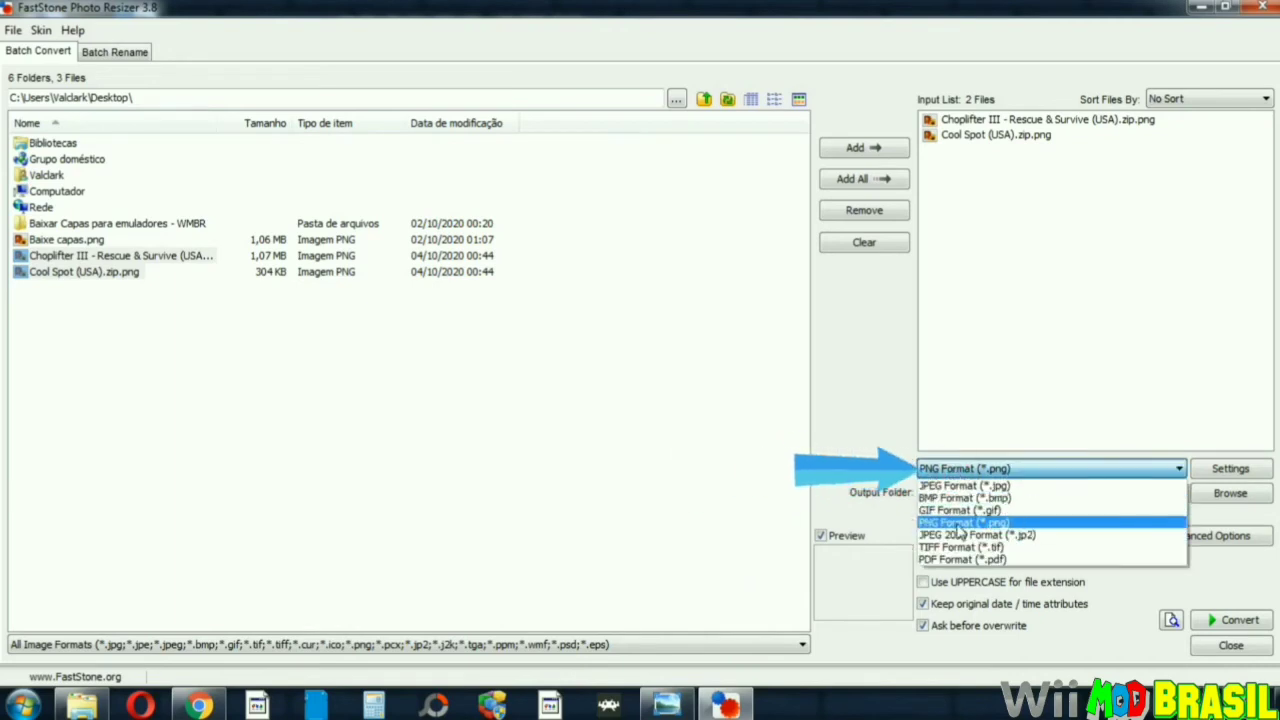
{"action": "key", "text": "Escape"}
- Set the advanced resize options to pixels with the standard 640 x 480 size
{"action": "left_click", "coordinate": [1207, 537]}
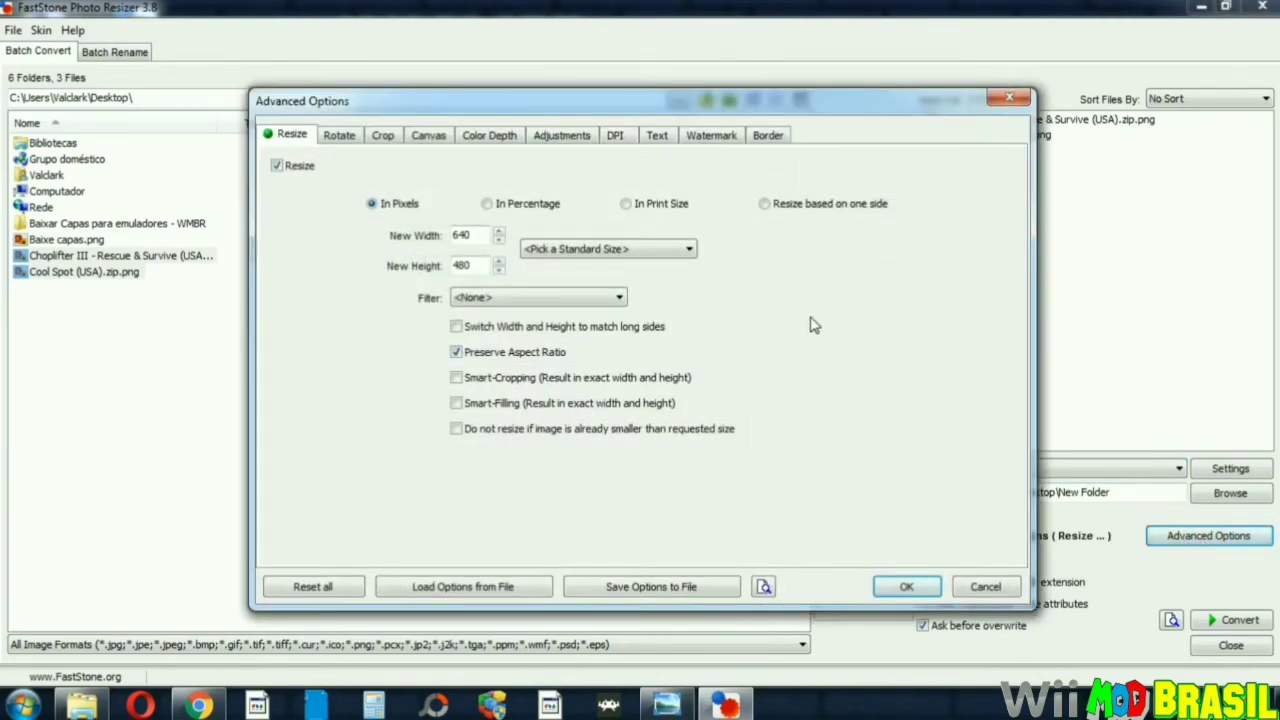
{"action": "left_click", "coordinate": [377, 208]}
{"action": "left_click", "coordinate": [584, 250]}
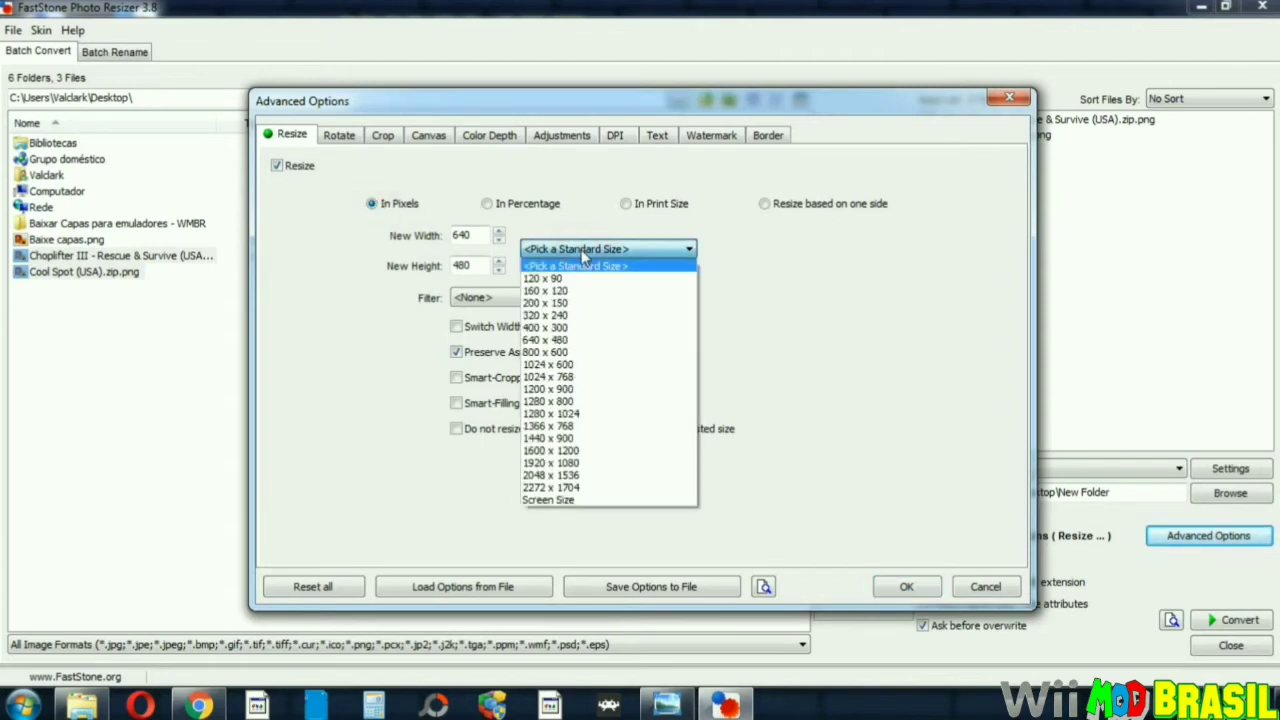
{"action": "left_click", "coordinate": [550, 341]}
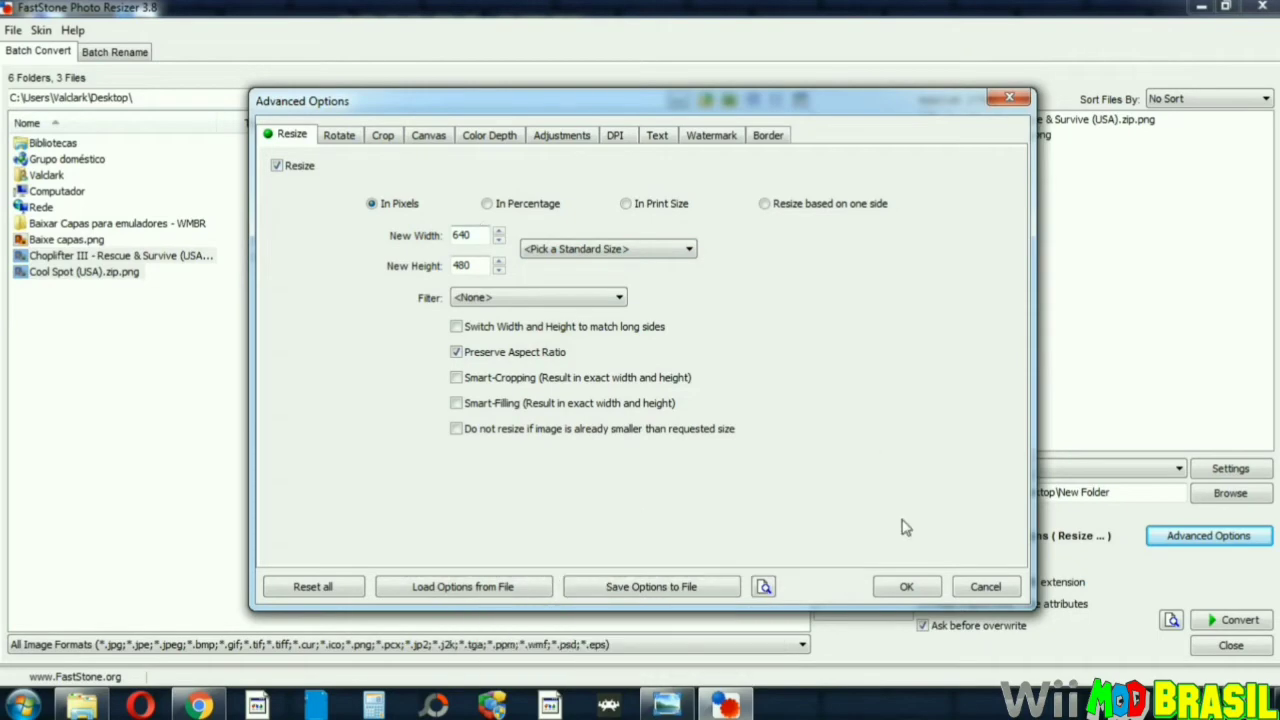
{"action": "left_click", "coordinate": [903, 590]}
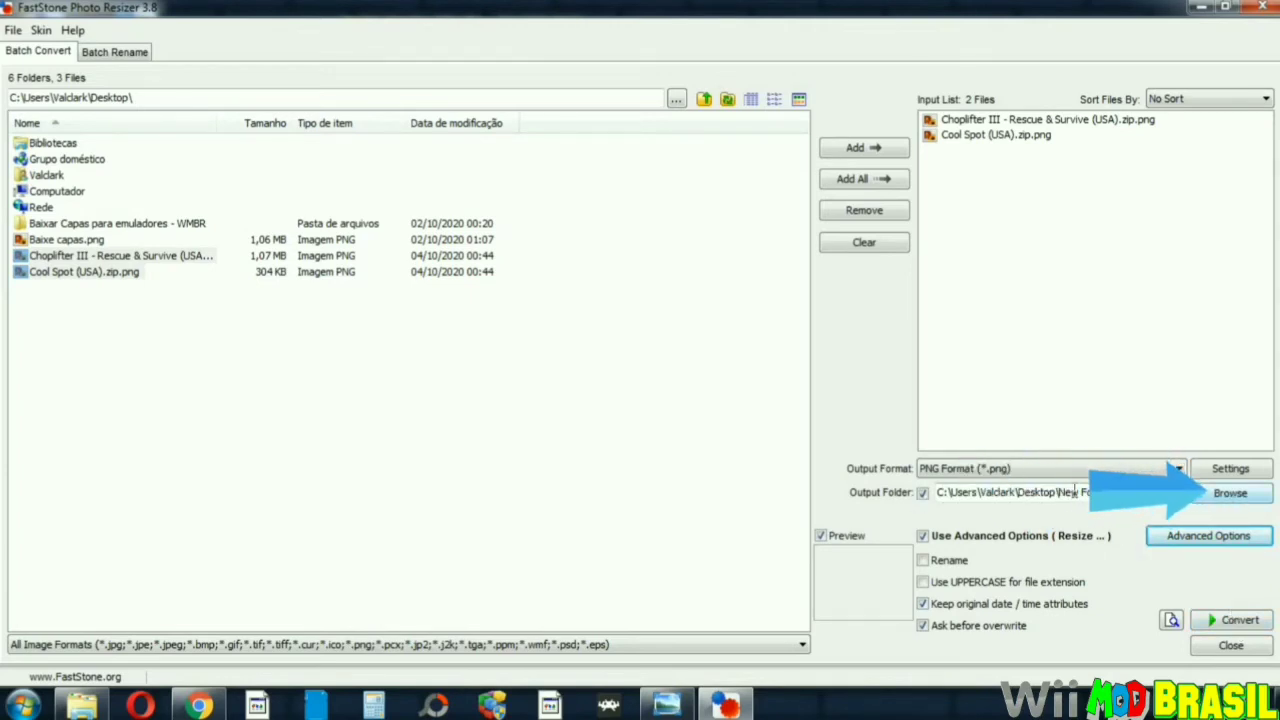
- Create a folder named New Folder on the desktop and choose it as the output folder
{"action": "left_click_drag", "start_coordinate": [957, 492], "coordinate": [1222, 500]}
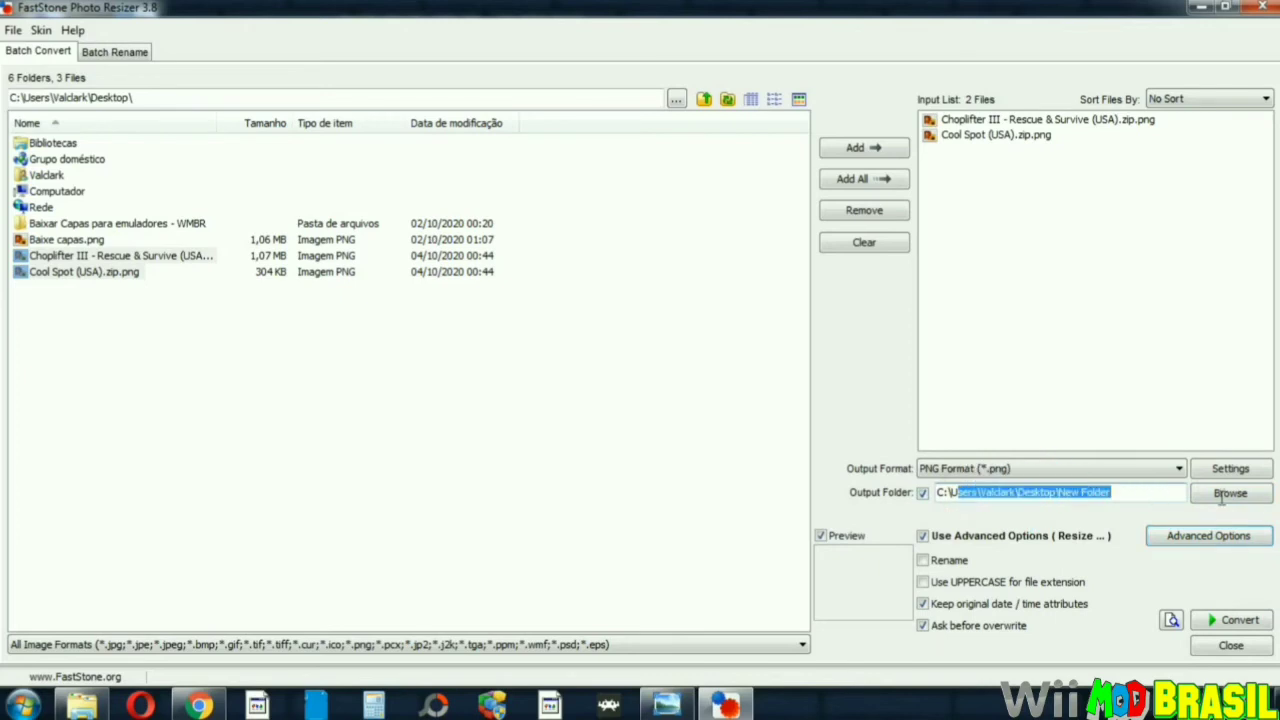
{"action": "left_click", "coordinate": [1242, 495]}
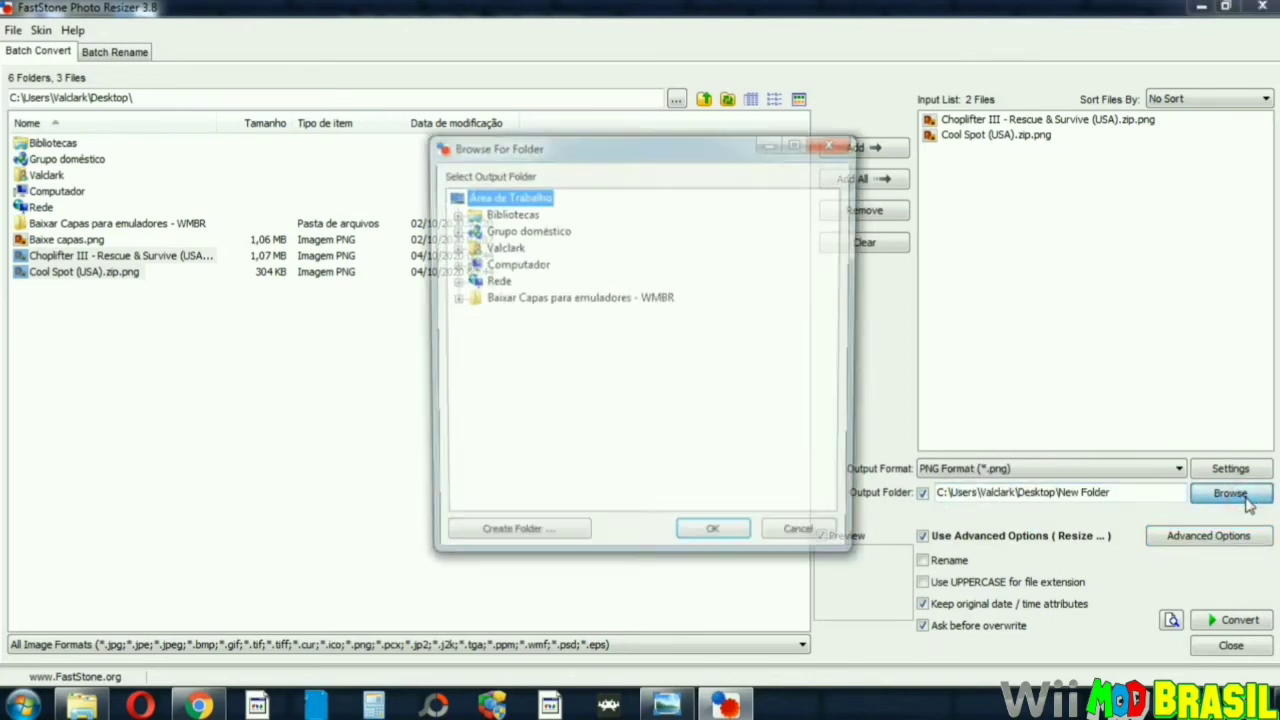
{"action": "right_click", "coordinate": [521, 383]}
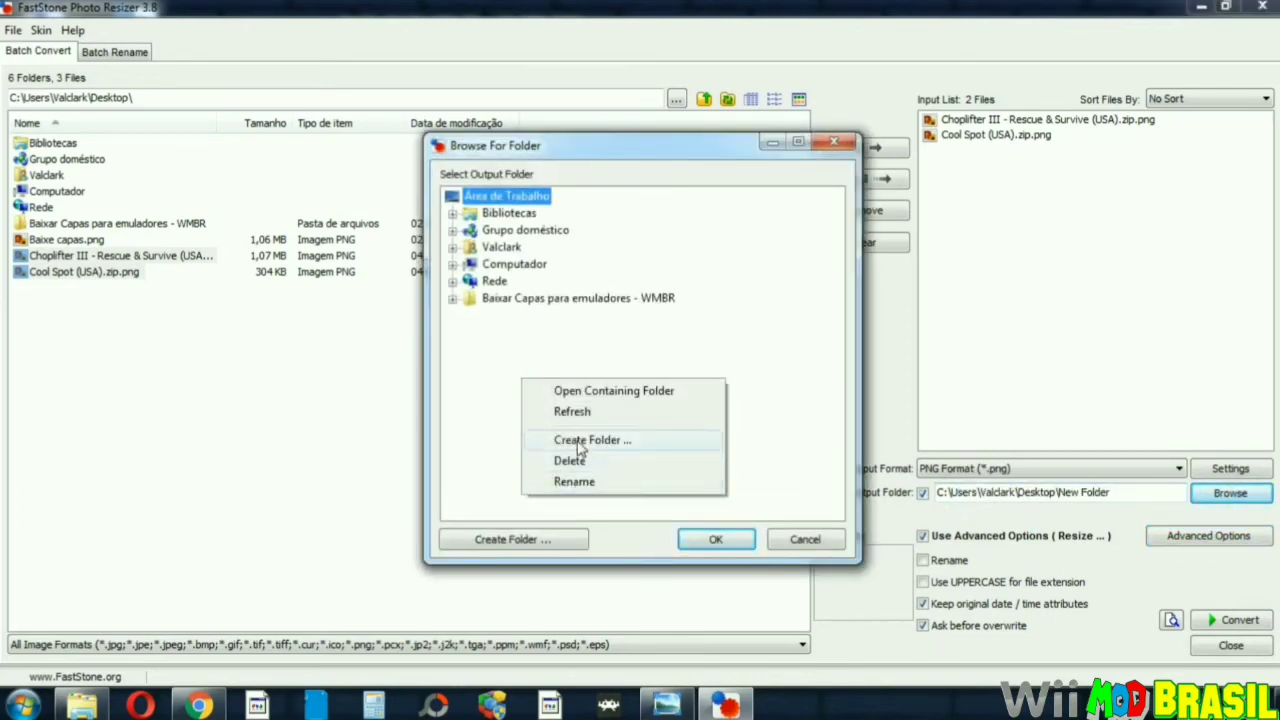
{"action": "left_click", "coordinate": [580, 442]}
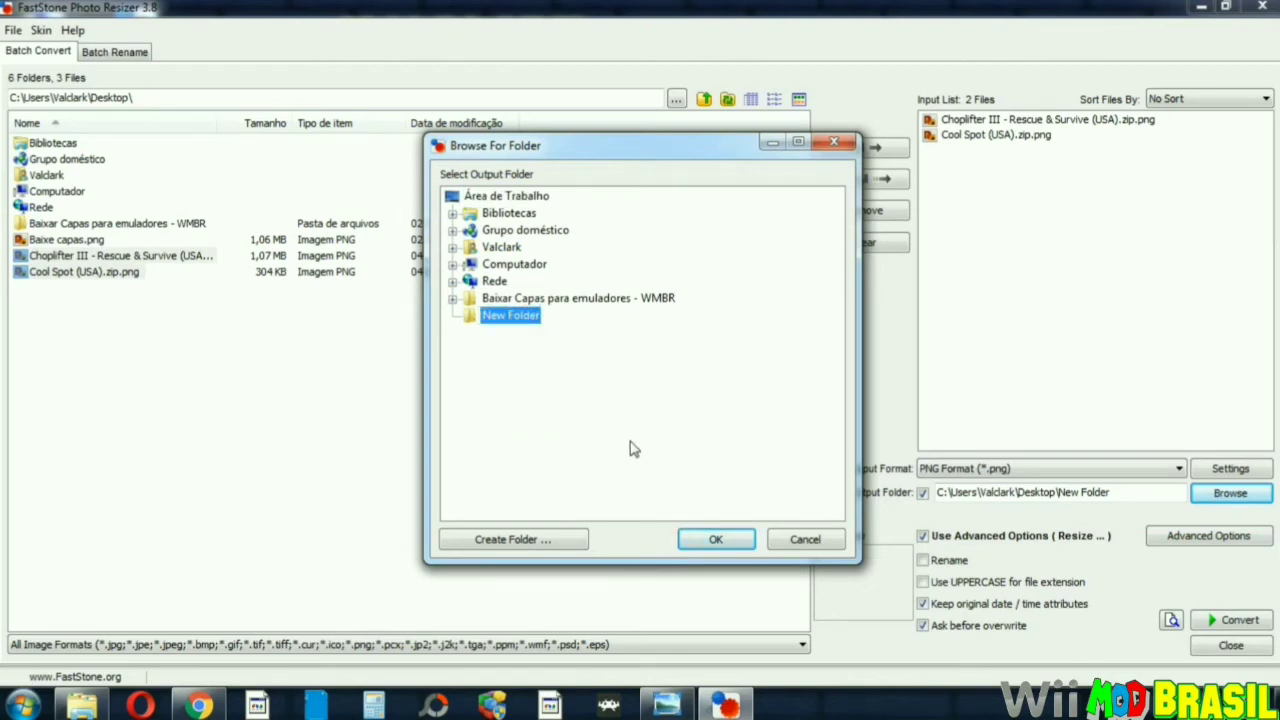
{"action": "left_click", "coordinate": [714, 540]}
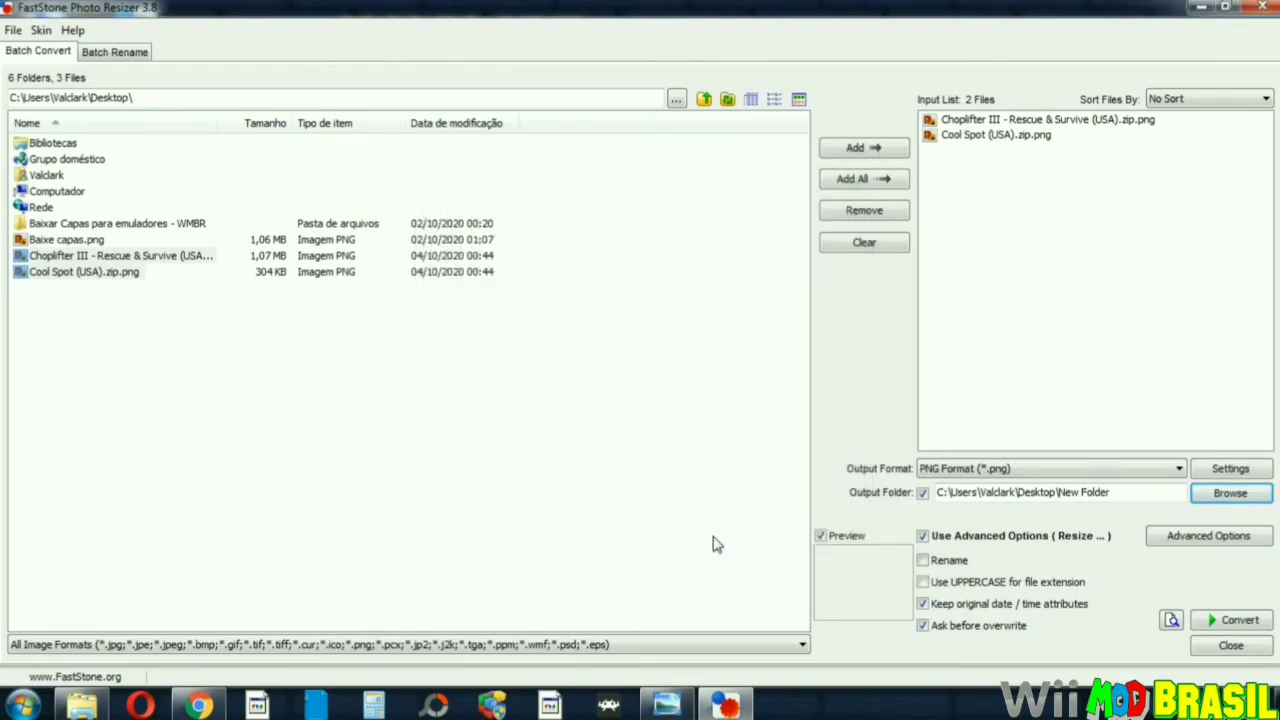
- Convert the two listed covers and close FastStone Photo Resizer
{"action": "left_click", "coordinate": [1231, 623]}
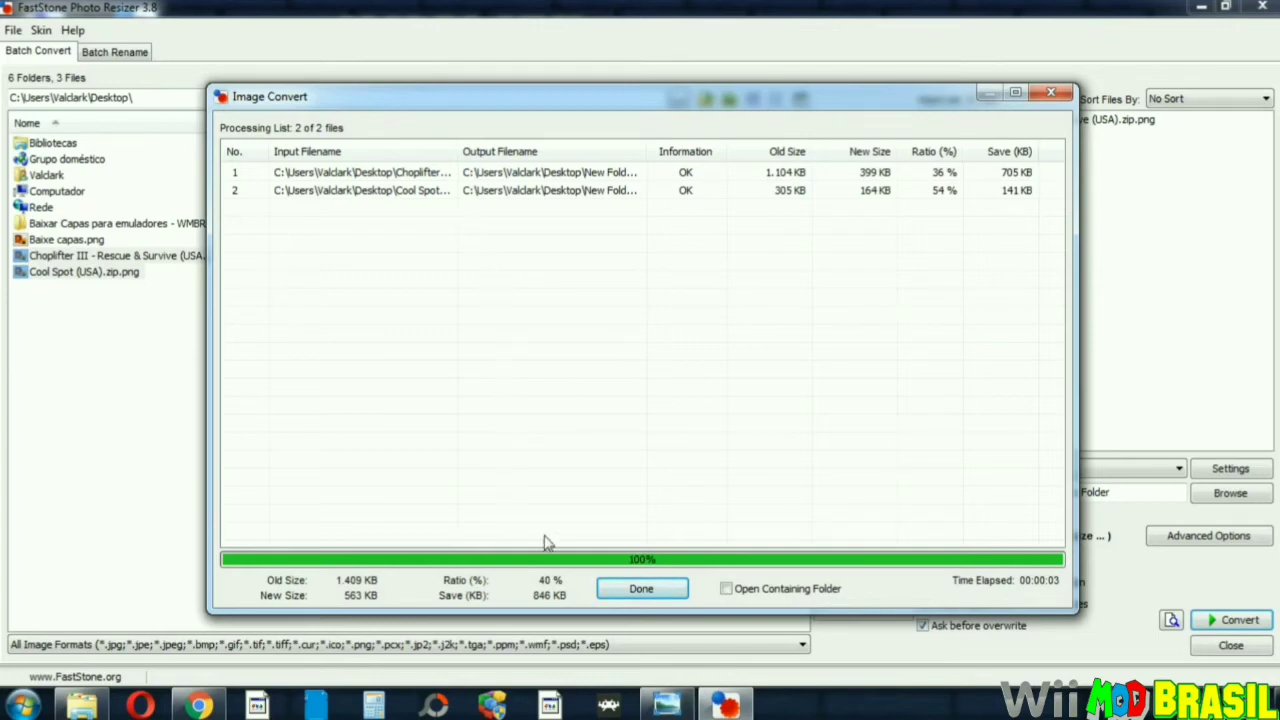
{"action": "left_click", "coordinate": [644, 591]}
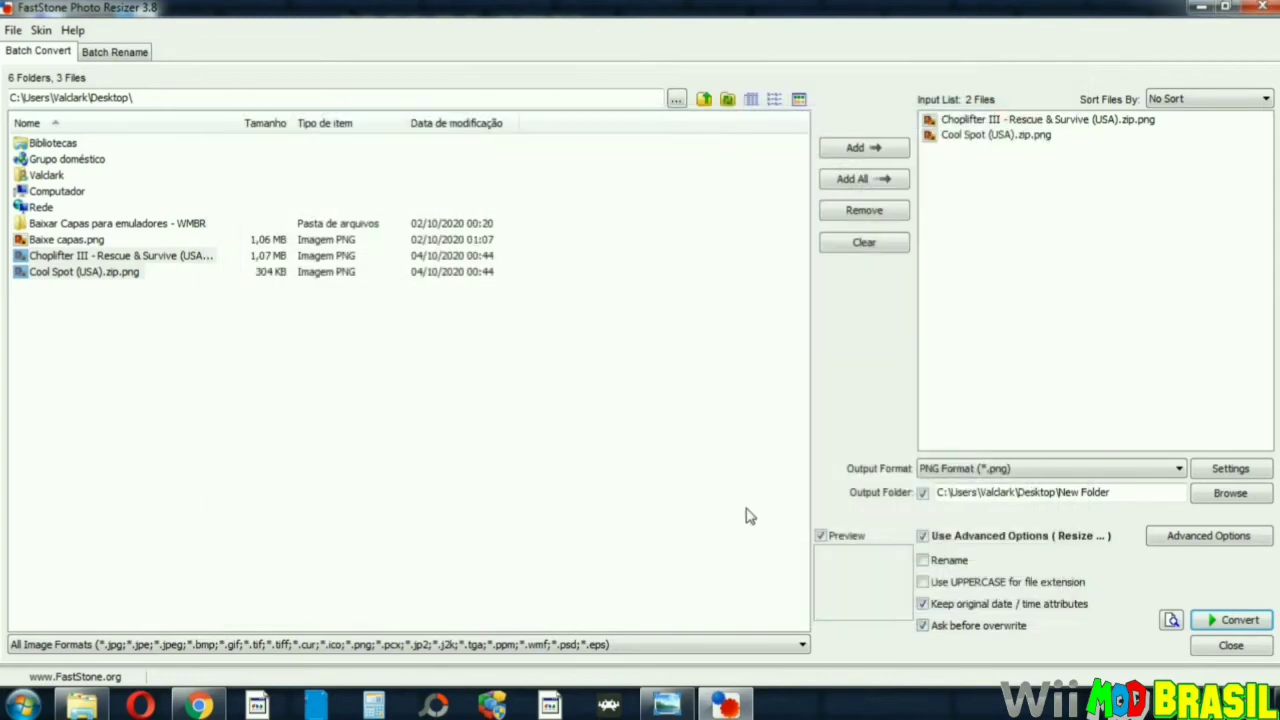
{"action": "left_click", "coordinate": [1262, 9]}
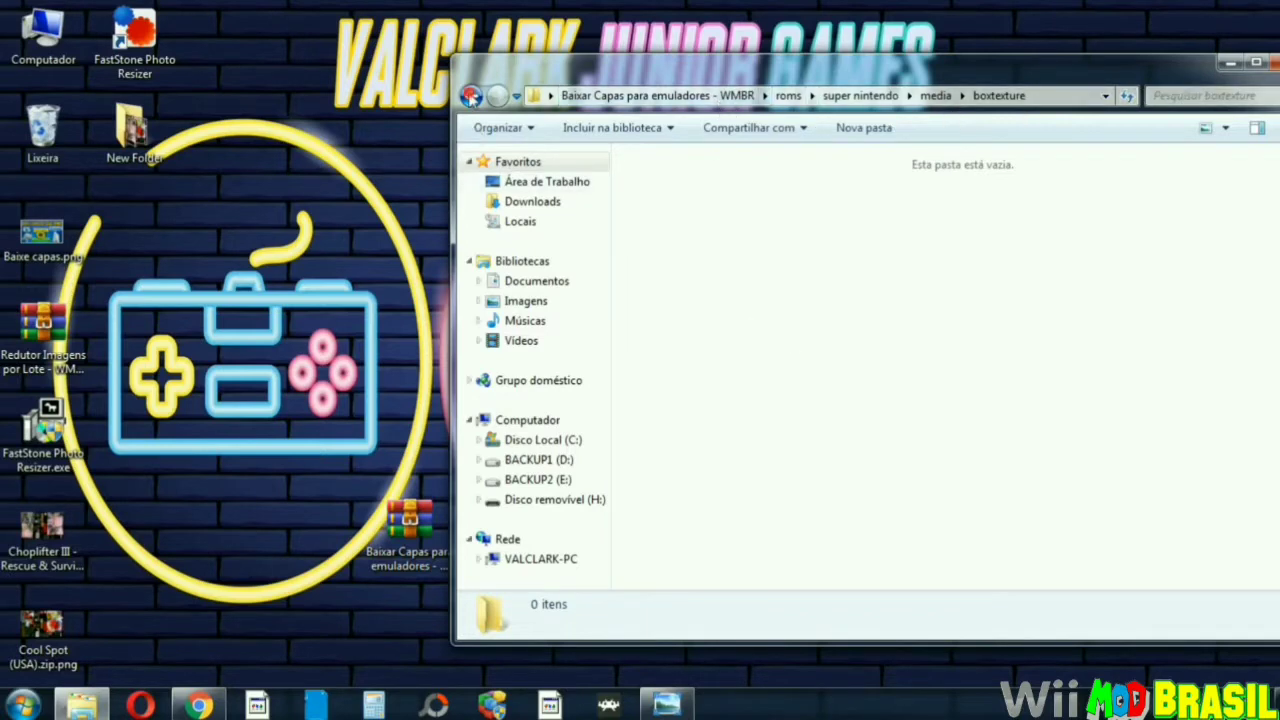
- Go back from the boxtexture folder to the media folder in Windows Explorer
{"action": "left_click", "coordinate": [470, 96]}
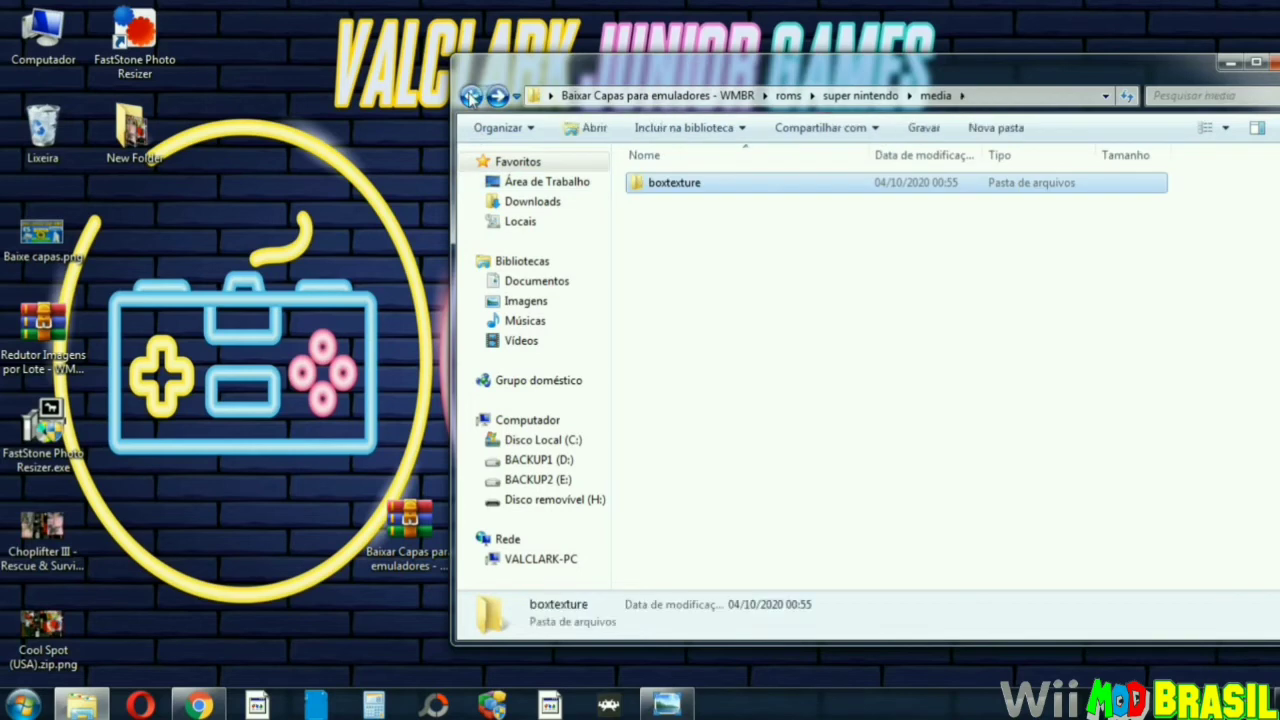